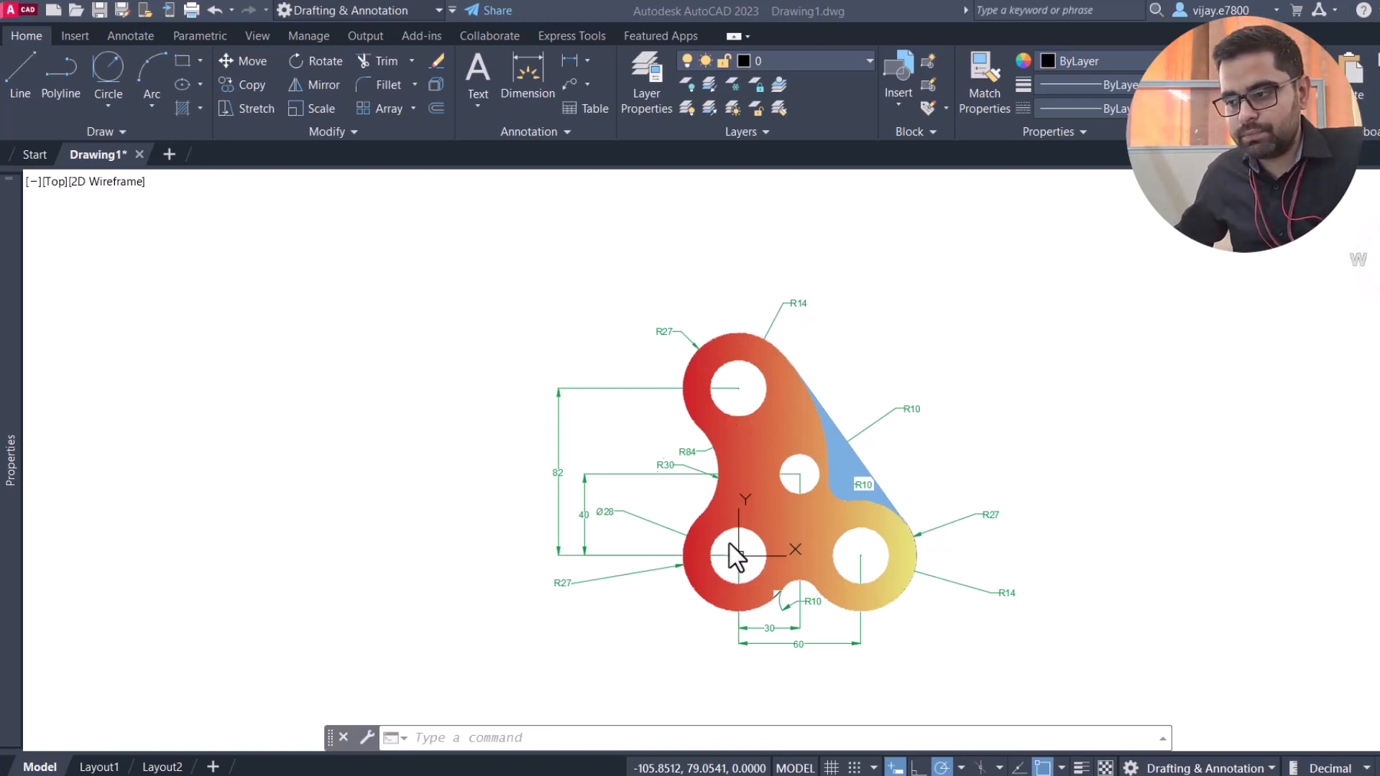
{"action": "scroll", "coordinate": [672, 543], "scroll_direction": "up", "scroll_amount": 2}
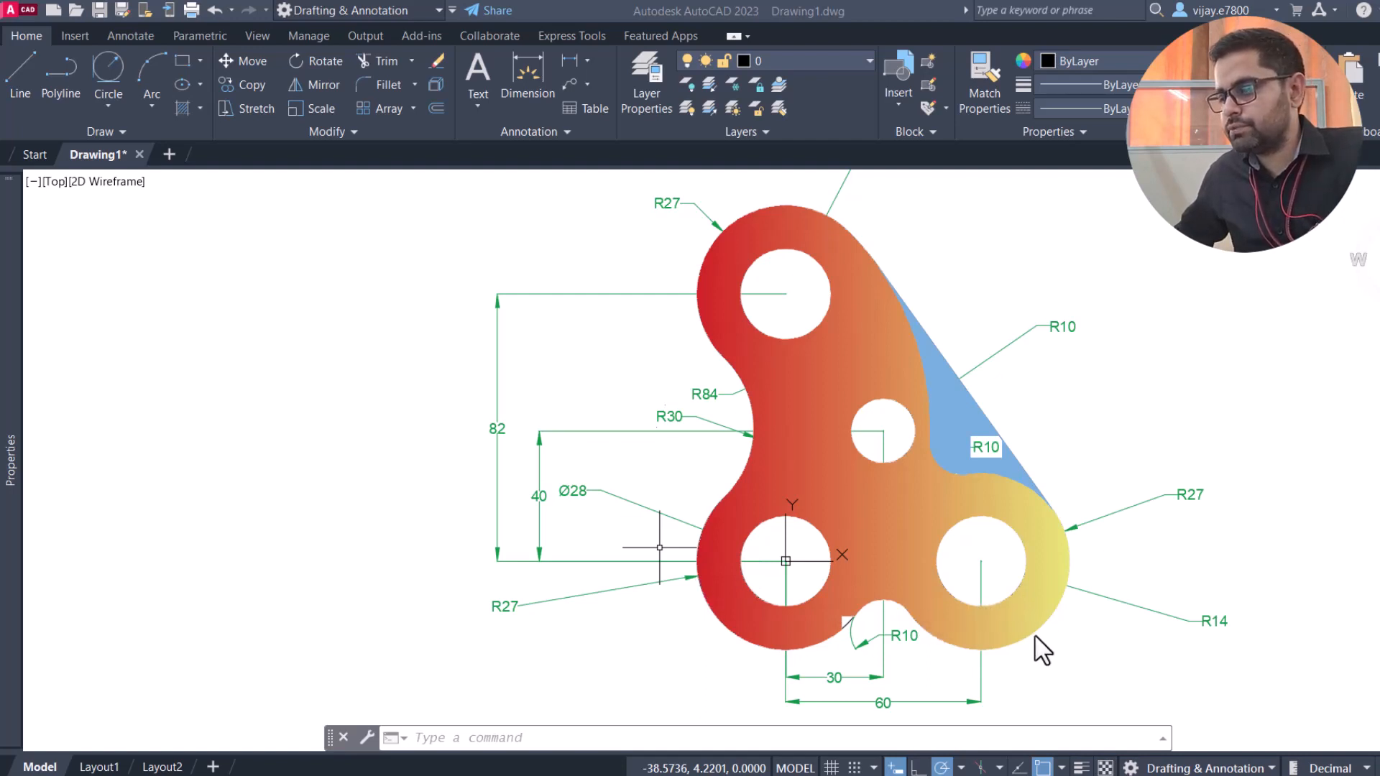
{"action": "scroll", "coordinate": [786, 291], "scroll_direction": "down", "scroll_amount": 2}
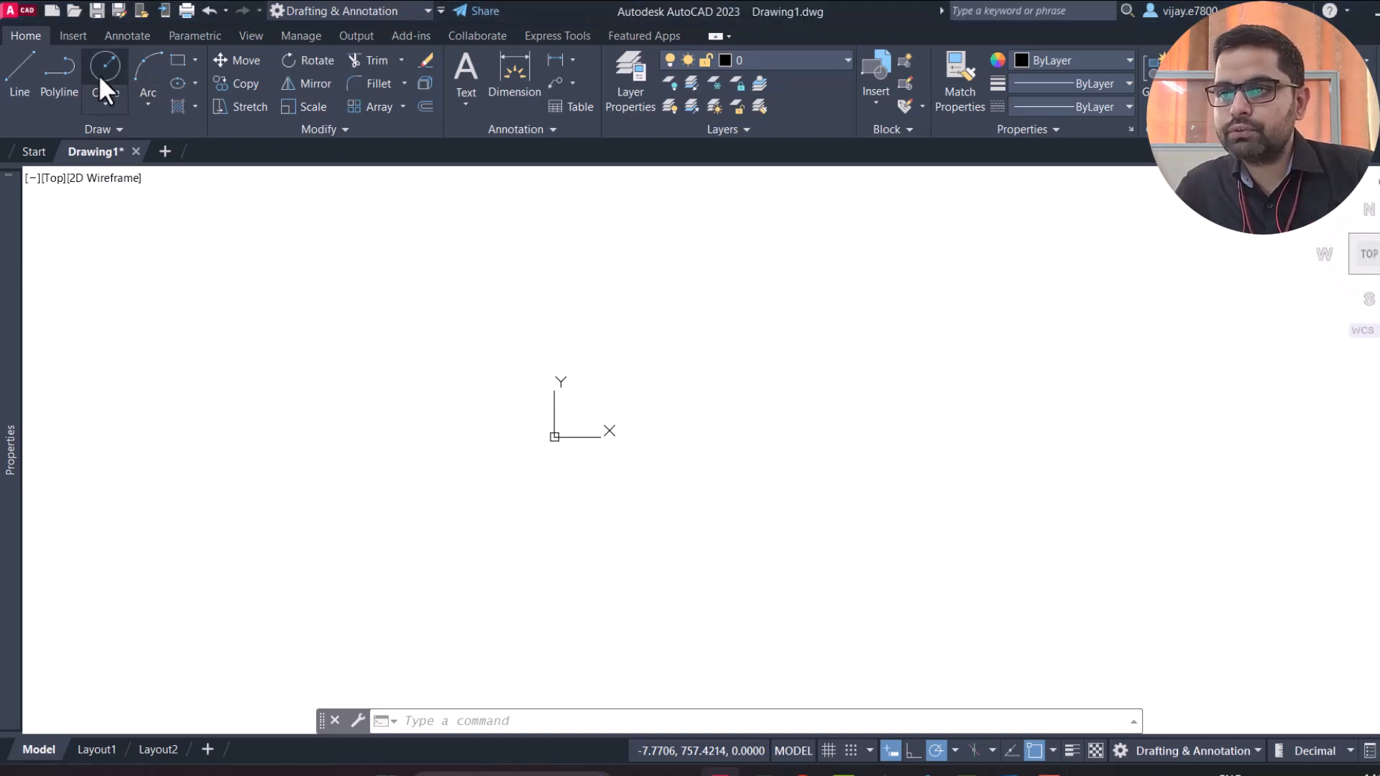
Step: Draw a circle centred at the origin 0,0 with a diameter of 28
{"action": "left_click", "coordinate": [105, 100]}
{"action": "left_click", "coordinate": [126, 176]}
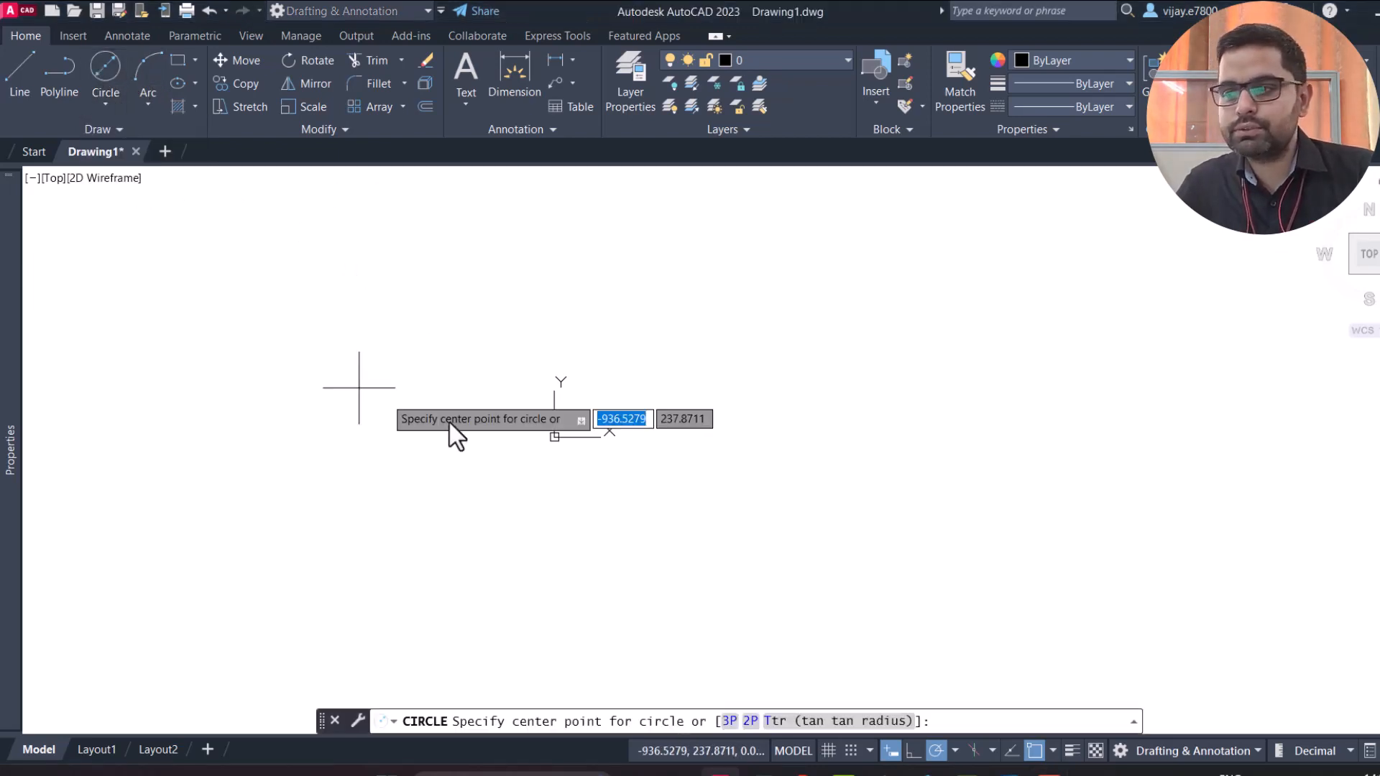
{"action": "type", "text": "0,0"}
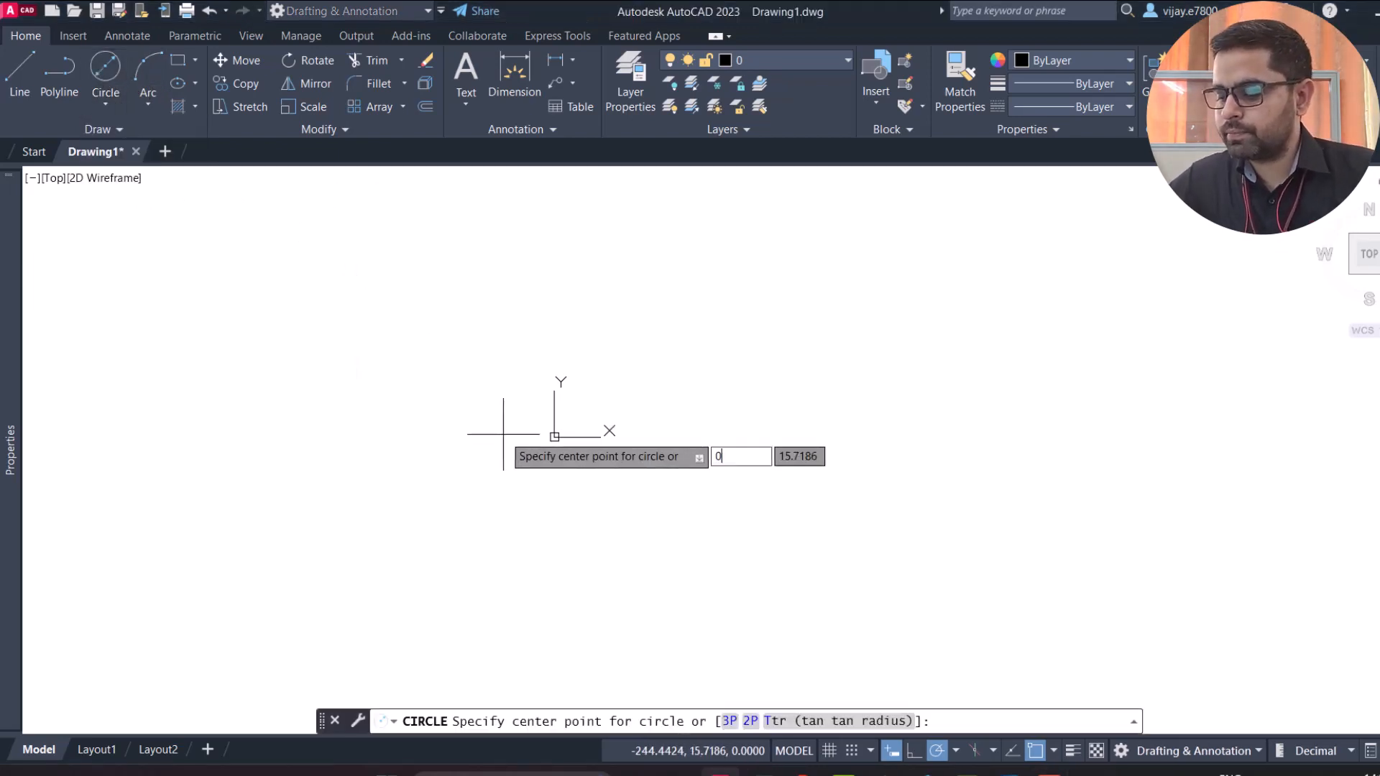
{"action": "key", "text": "Return"}
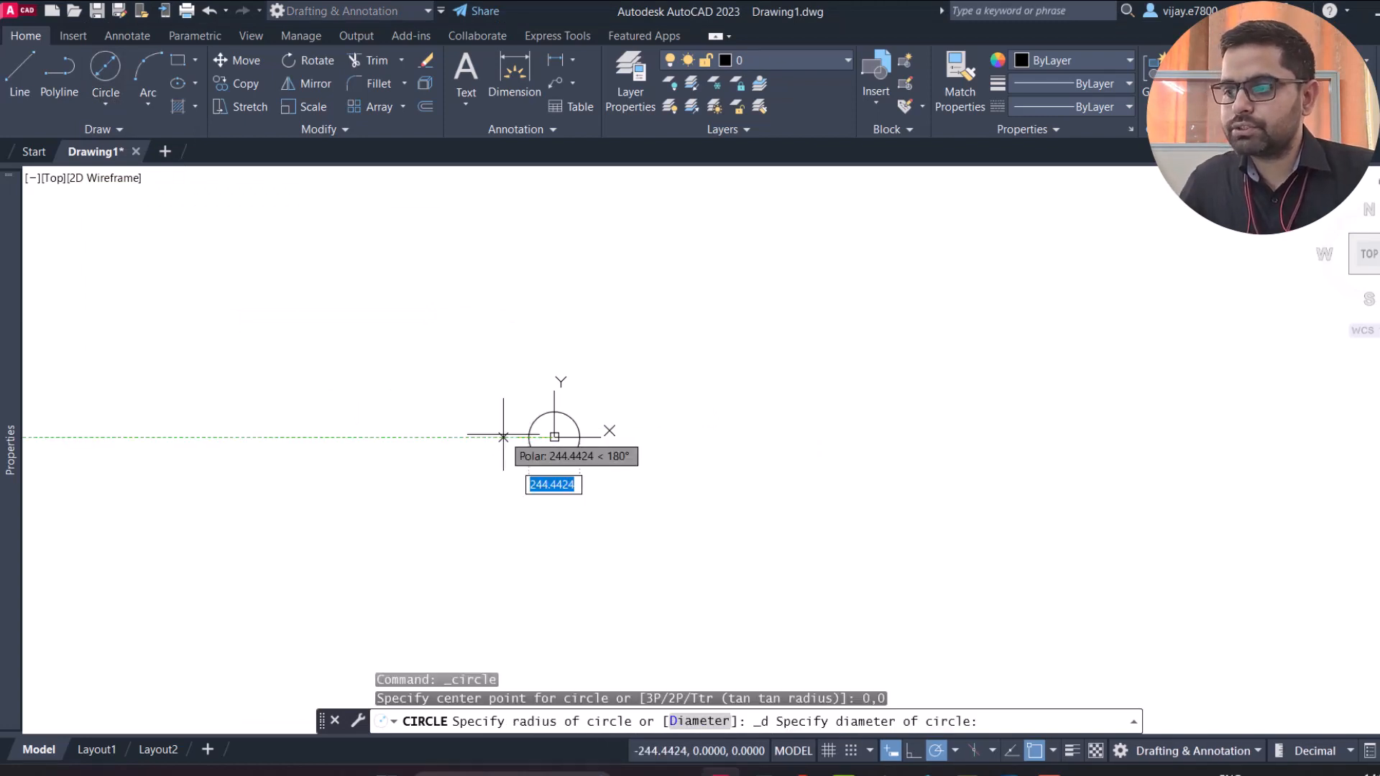
{"action": "type", "text": "28"}
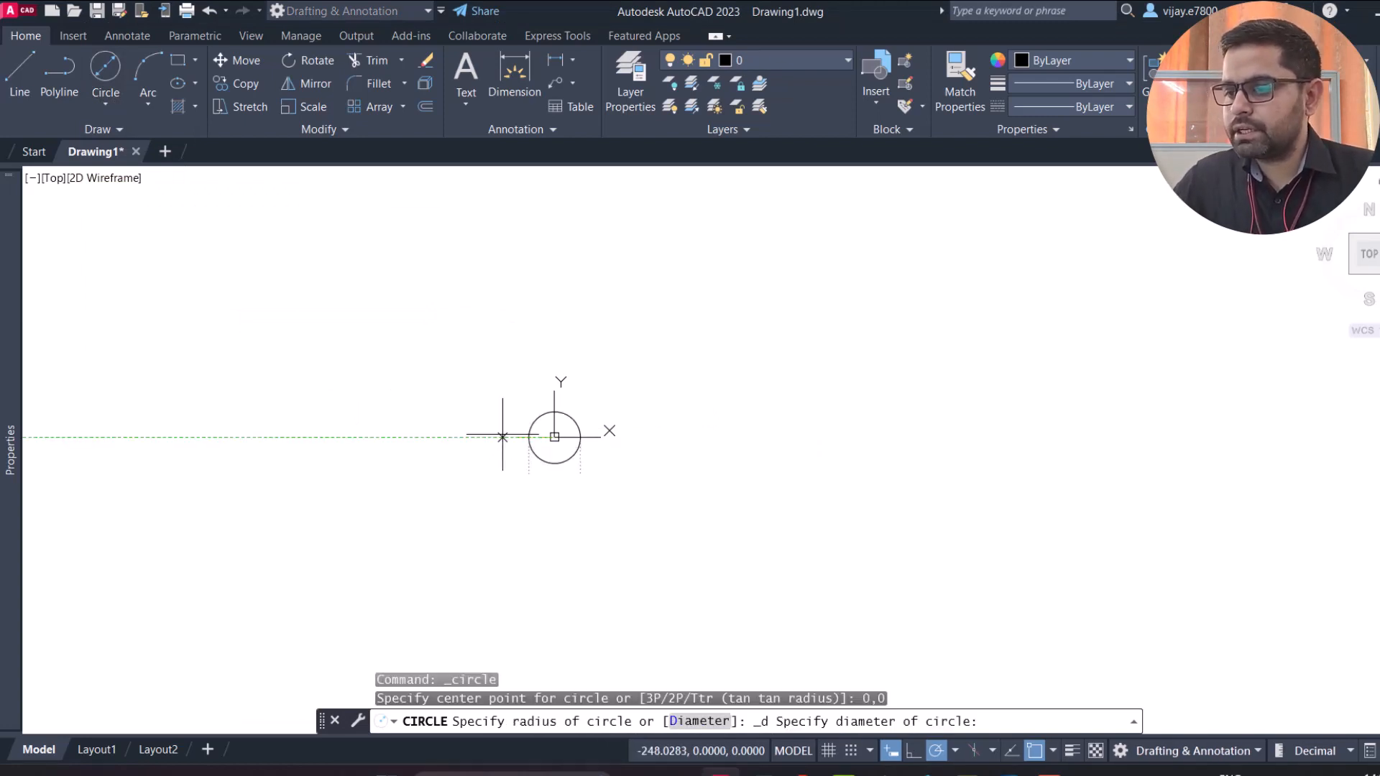
{"action": "key", "text": "Return"}
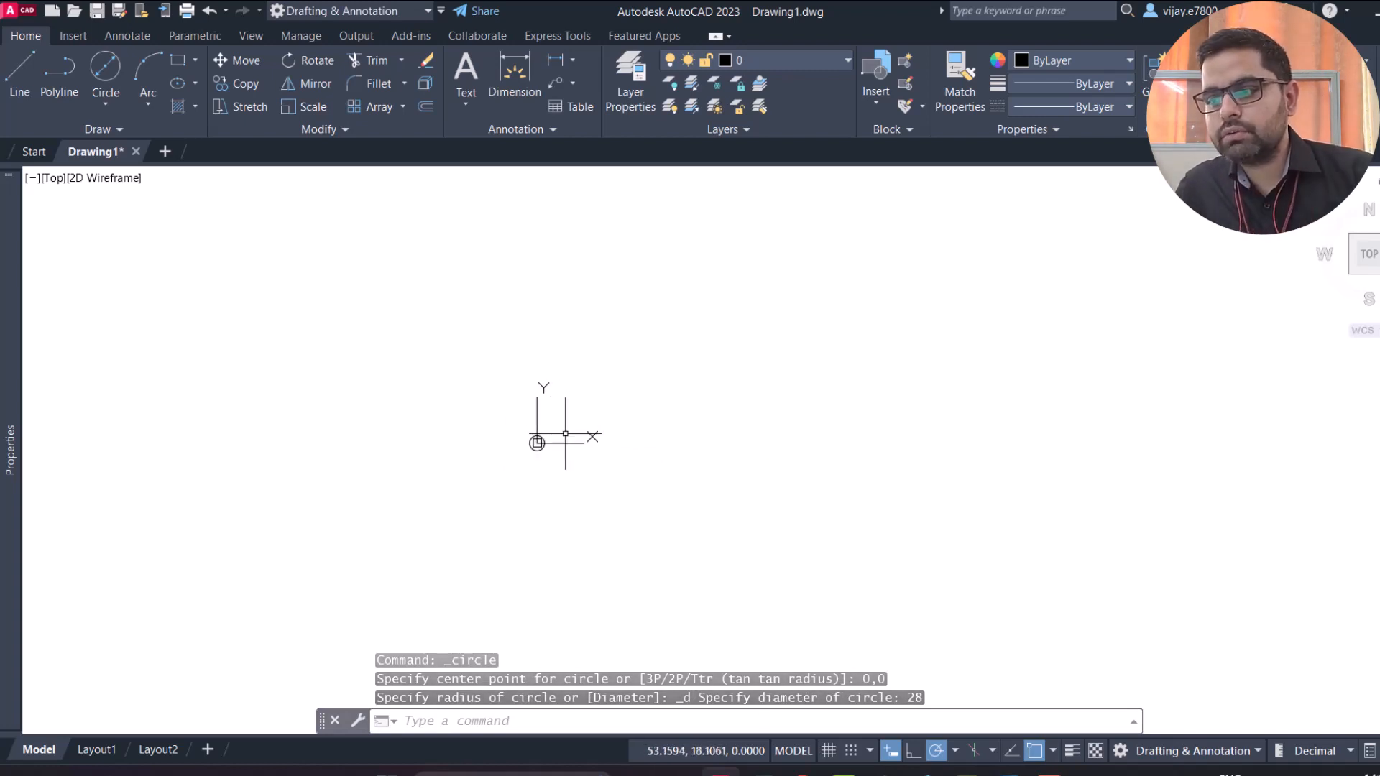
Step: Draw a concentric circle with a radius of 27 around the 28 mm diameter circle, centred at the origin
{"action": "scroll", "coordinate": [536, 441], "scroll_direction": "up", "scroll_amount": 6}
{"action": "scroll", "coordinate": [535, 447], "scroll_direction": "up", "scroll_amount": 8}
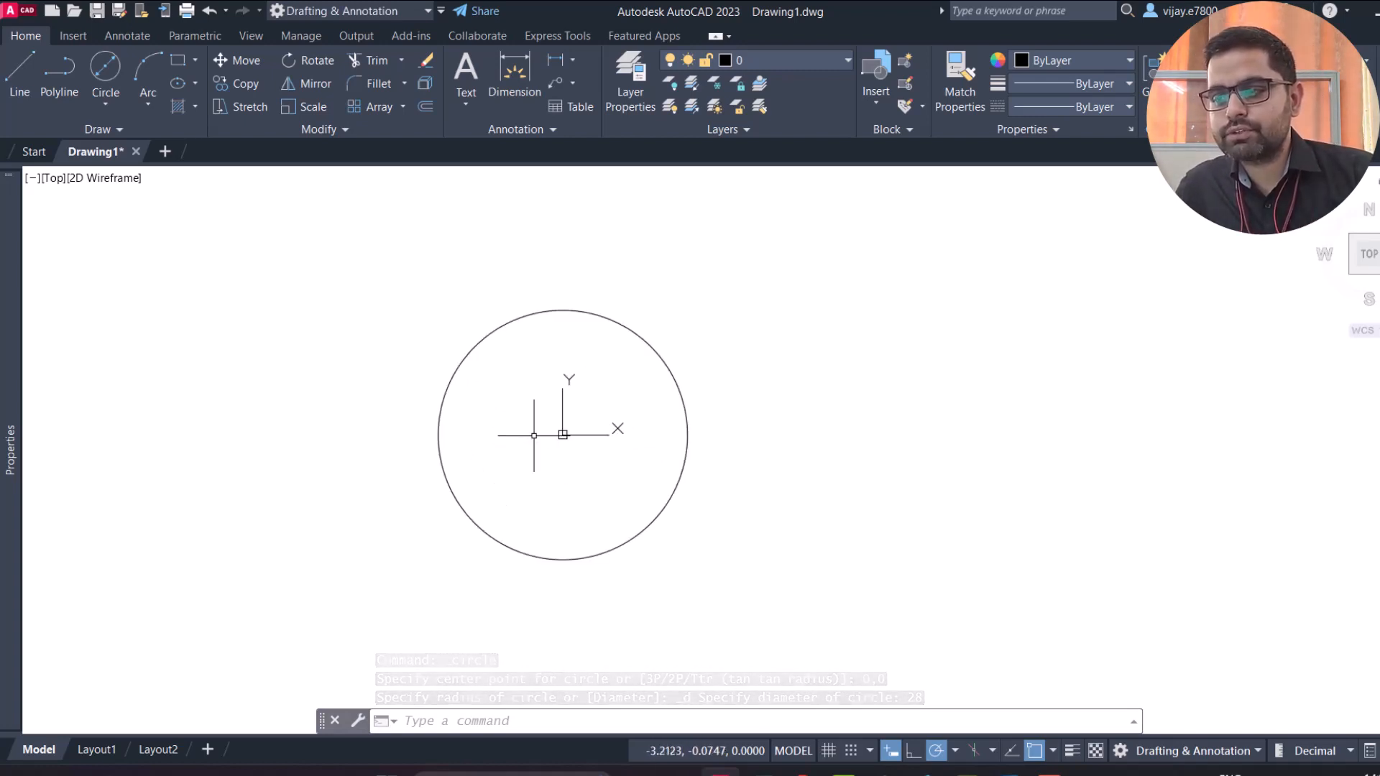
{"action": "scroll", "coordinate": [536, 435], "scroll_direction": "down", "scroll_amount": 4}
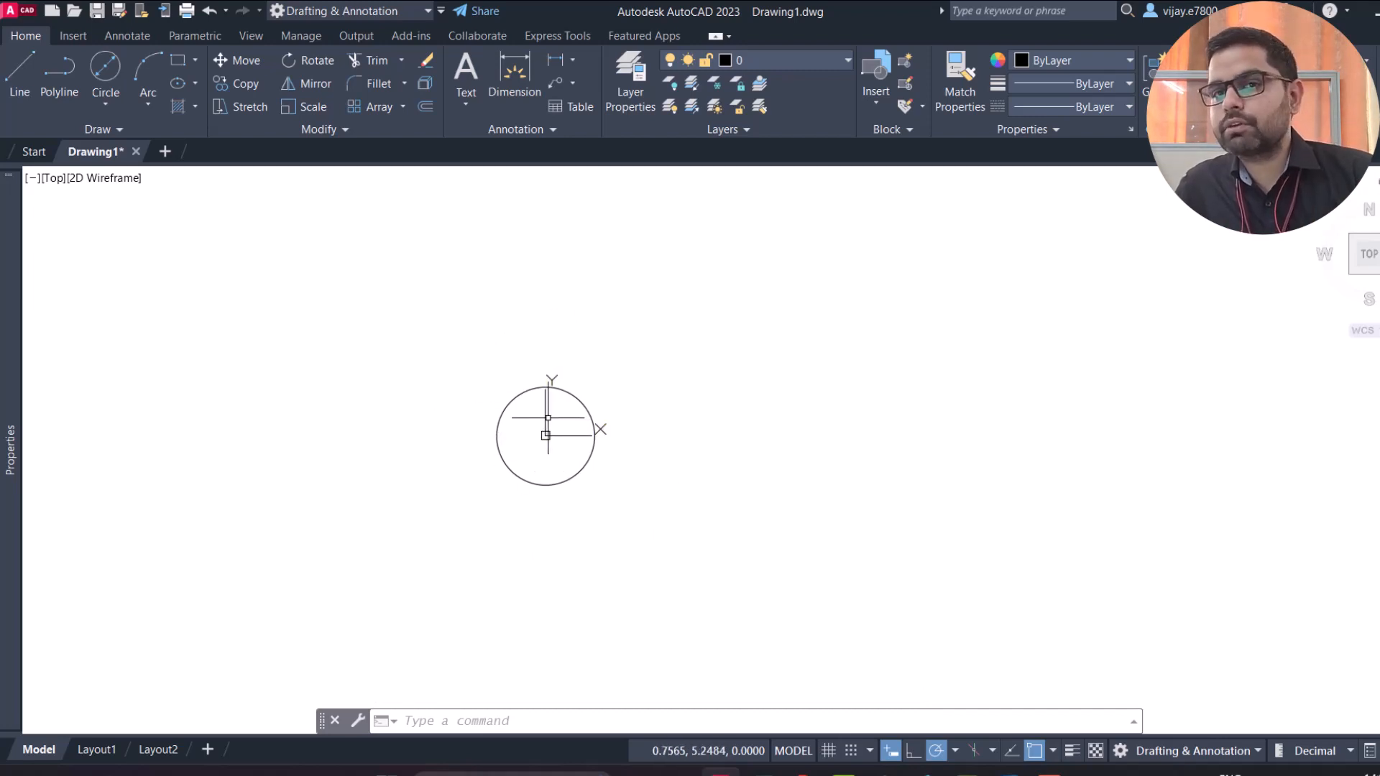
{"action": "scroll", "coordinate": [546, 418], "scroll_direction": "up", "scroll_amount": 2}
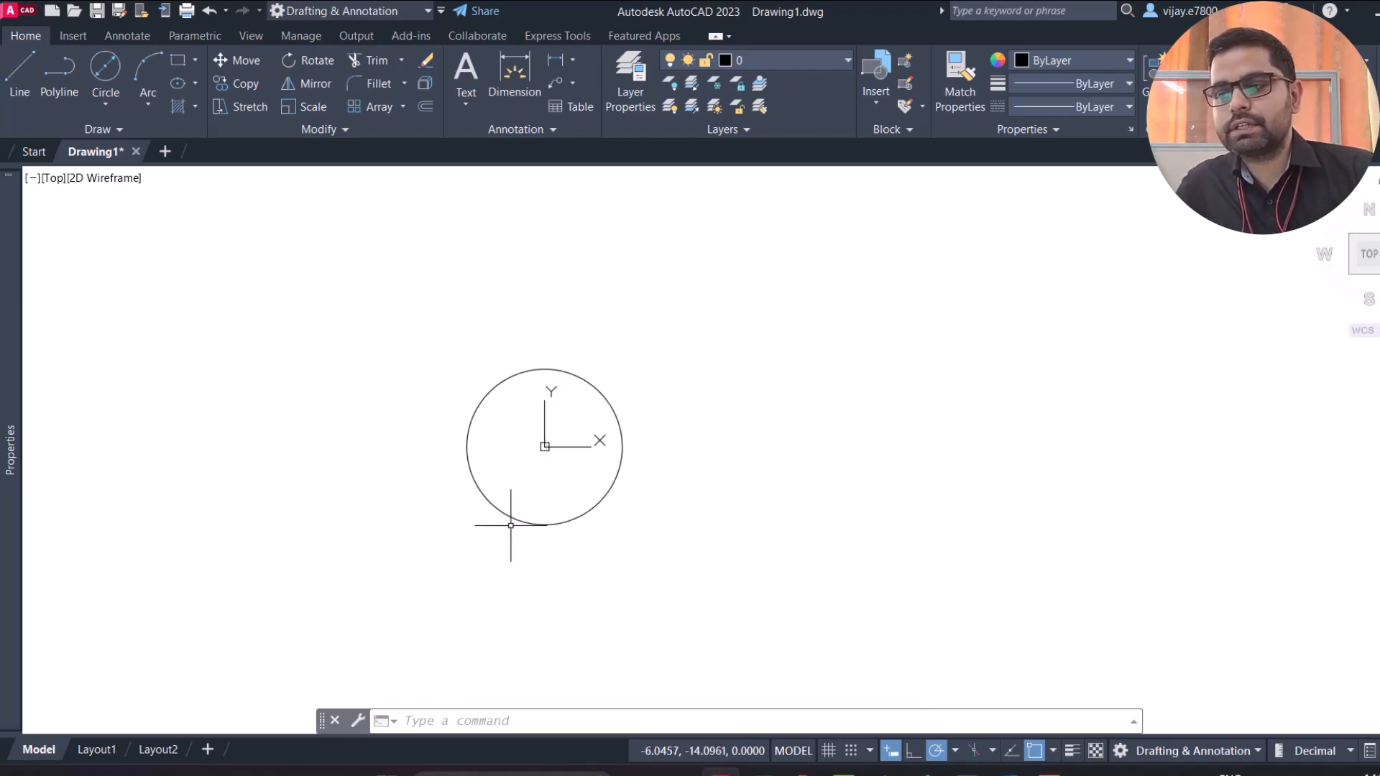
{"action": "left_click", "coordinate": [105, 105]}
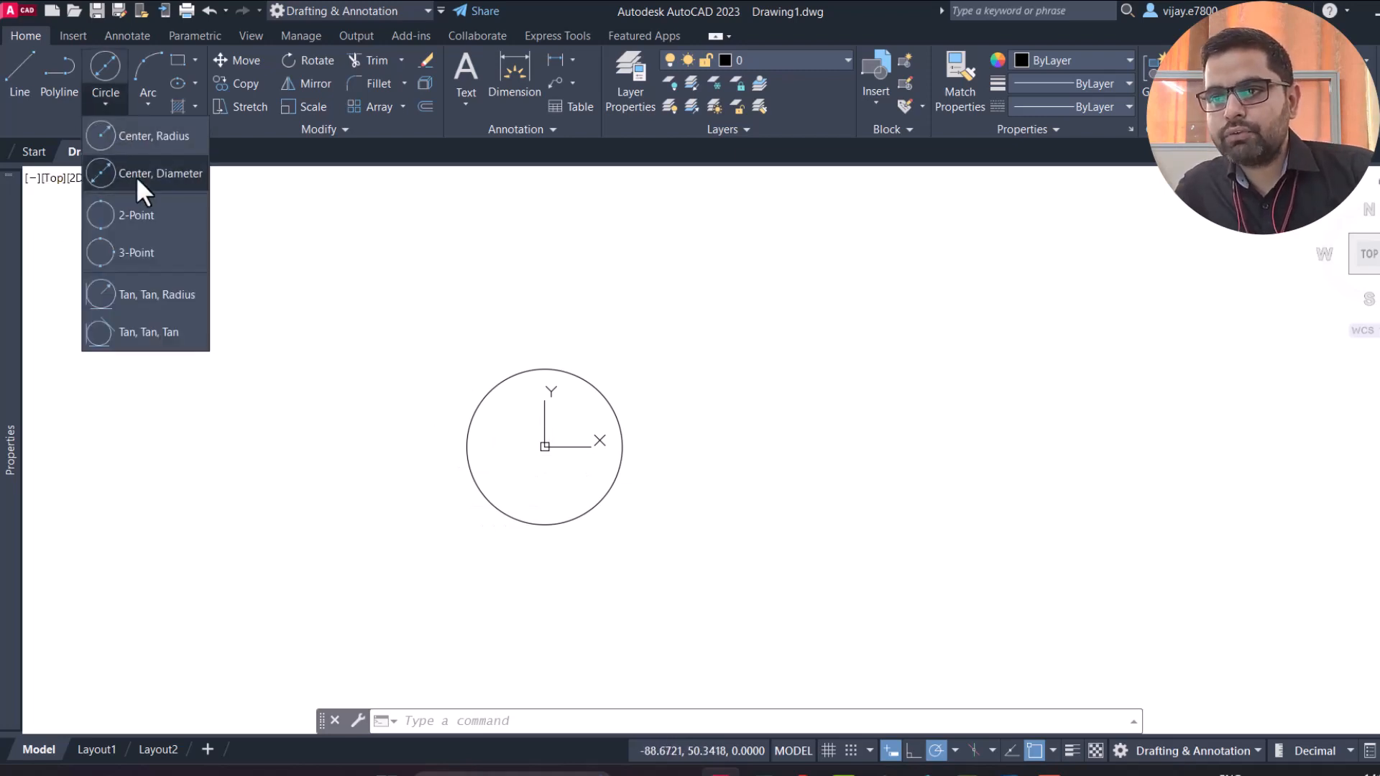
{"action": "left_click", "coordinate": [141, 141]}
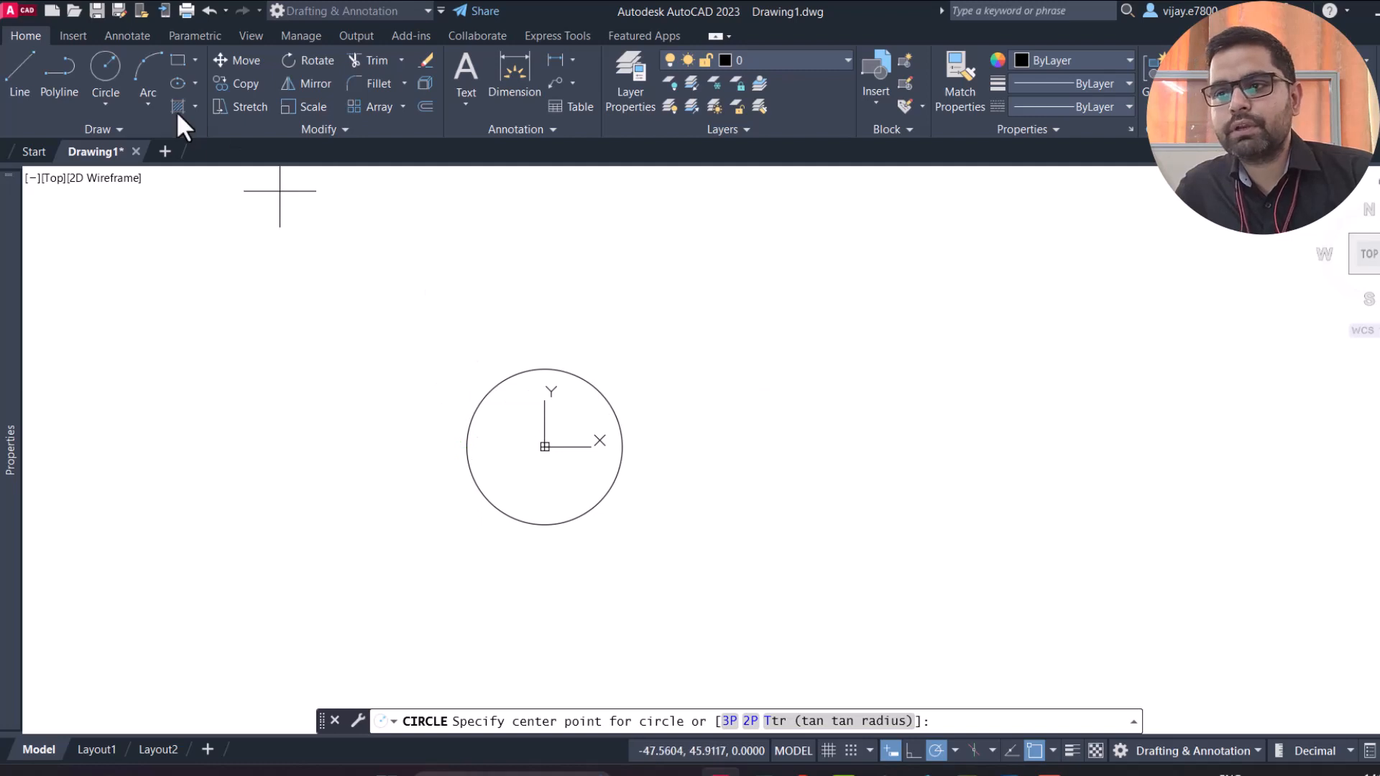
{"action": "left_click", "coordinate": [115, 104]}
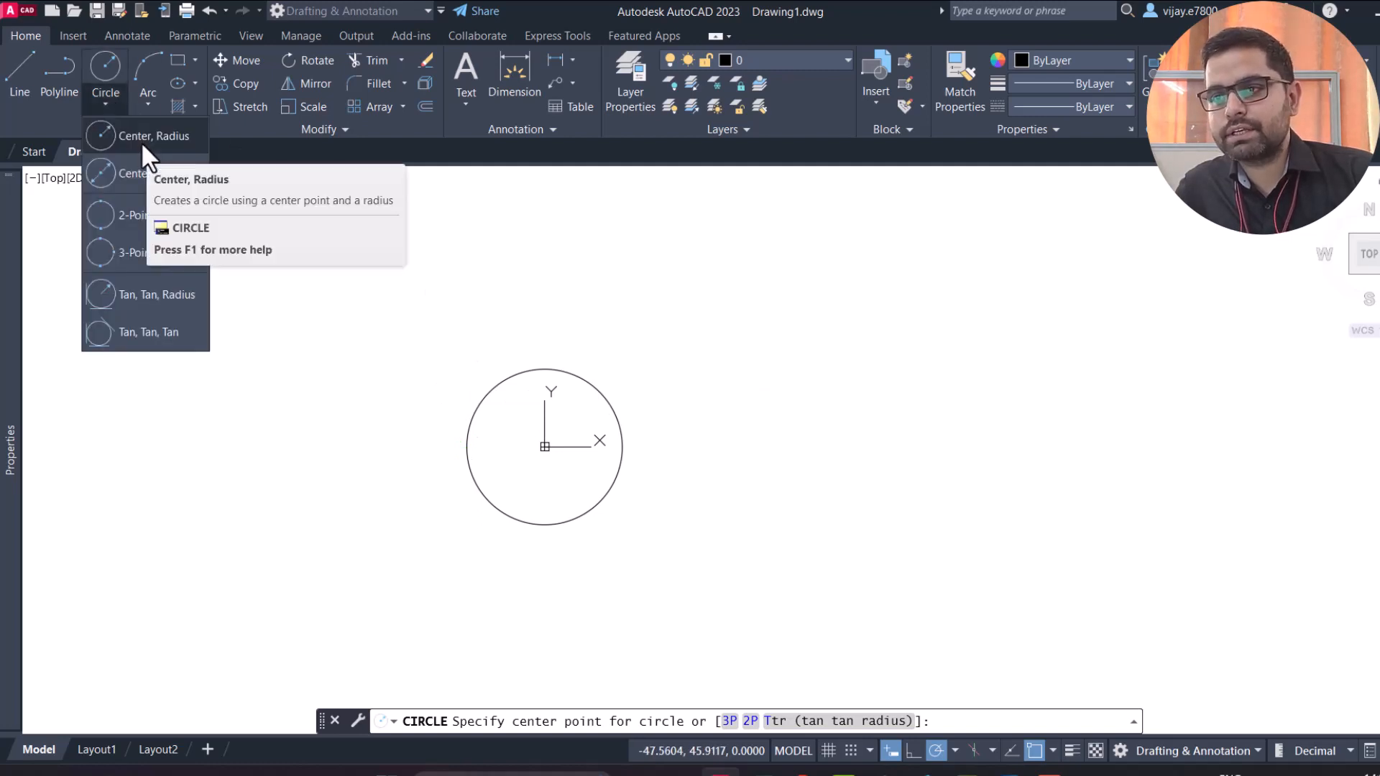
{"action": "left_click", "coordinate": [141, 141]}
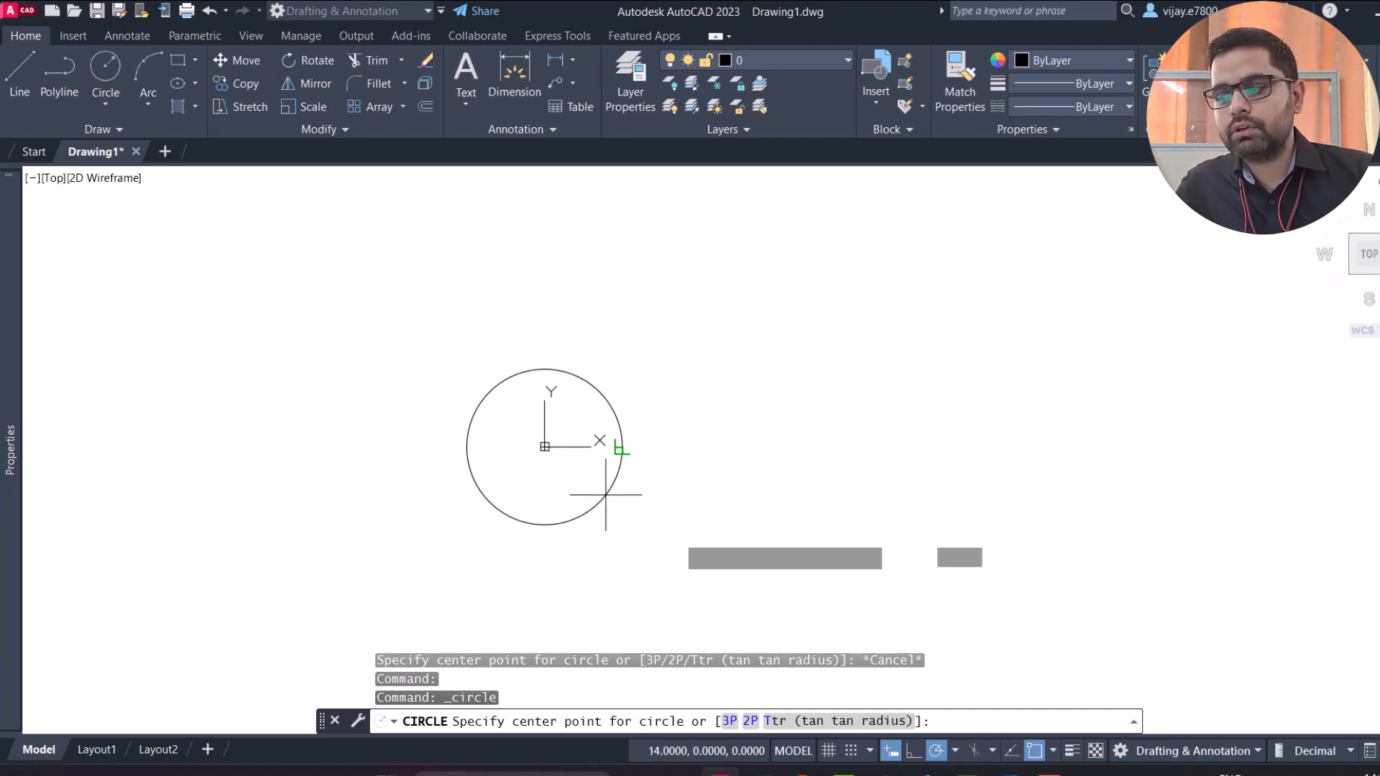
{"action": "left_click", "coordinate": [1053, 751]}
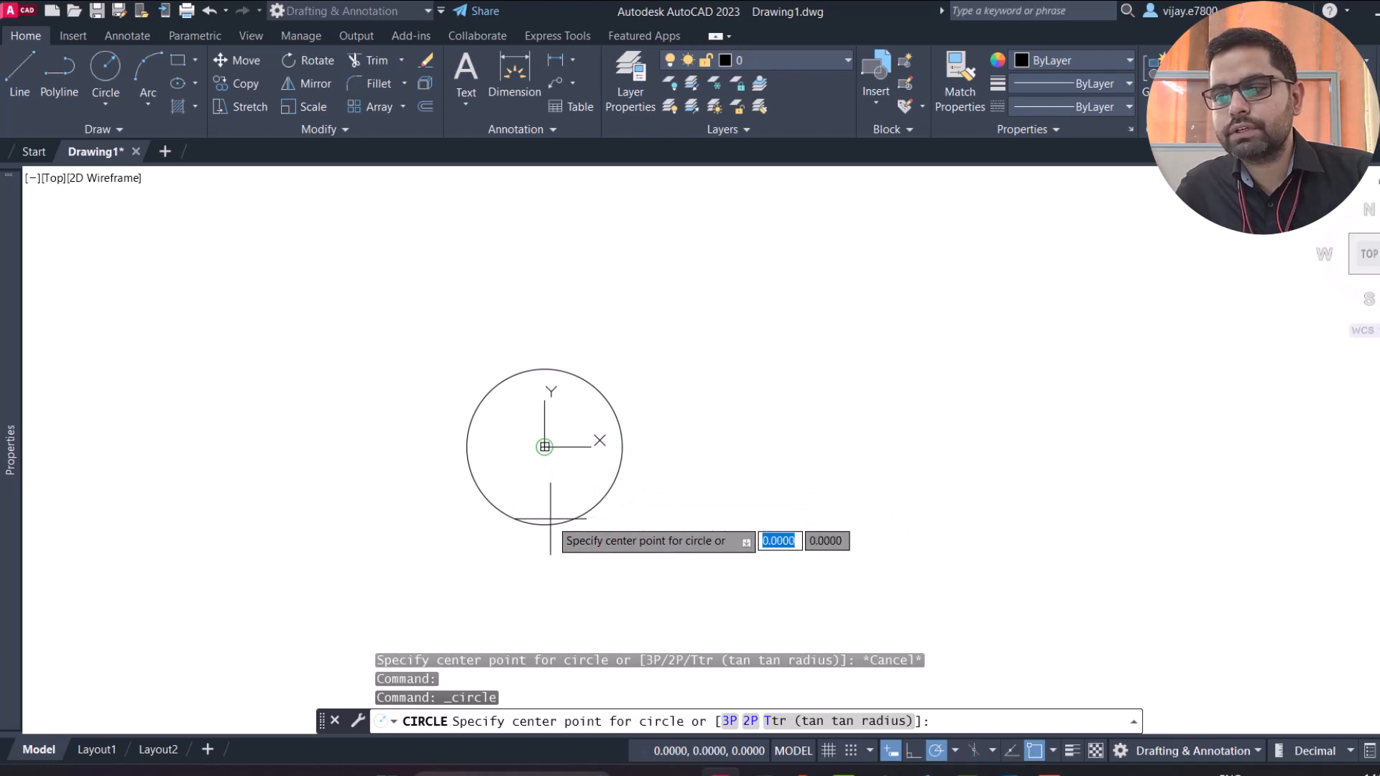
{"action": "left_click", "coordinate": [545, 447]}
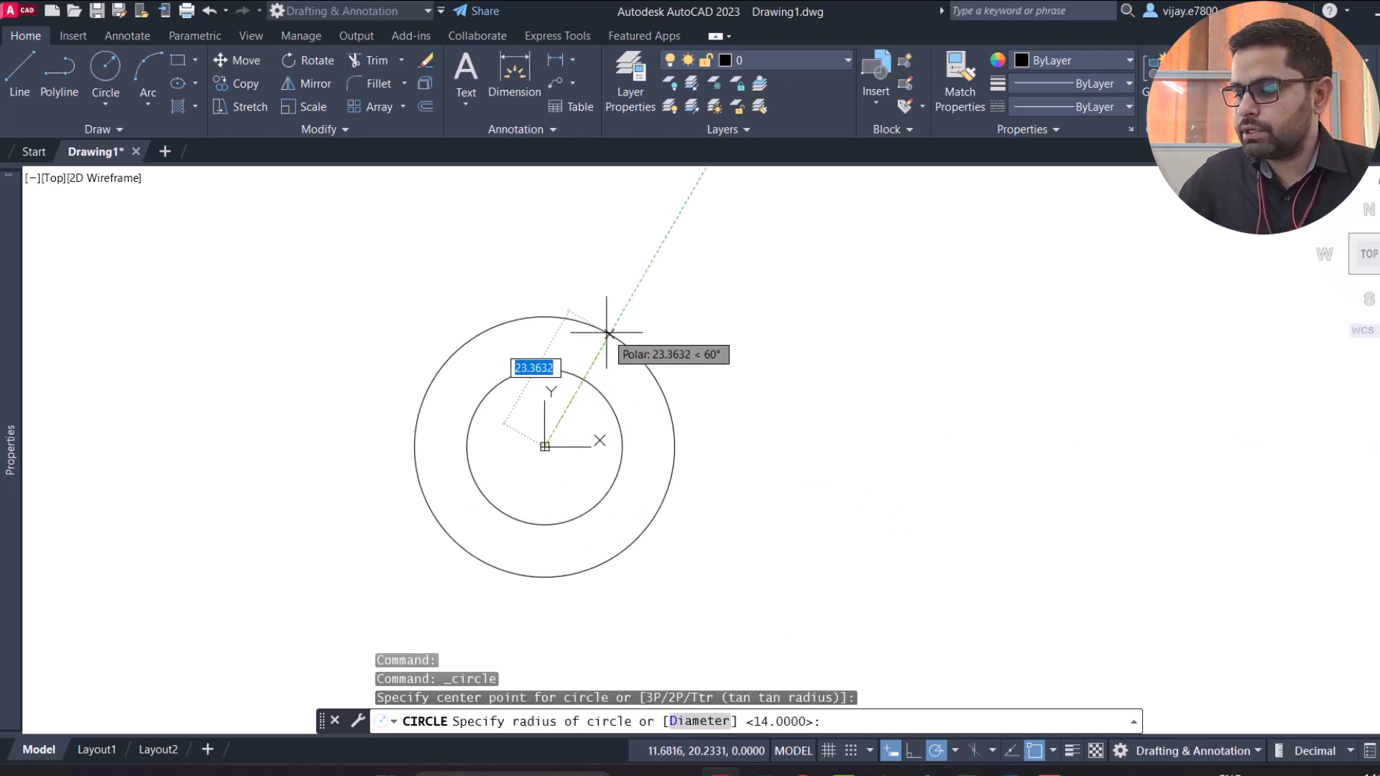
{"action": "type", "text": "27"}
{"action": "key", "text": "Return"}
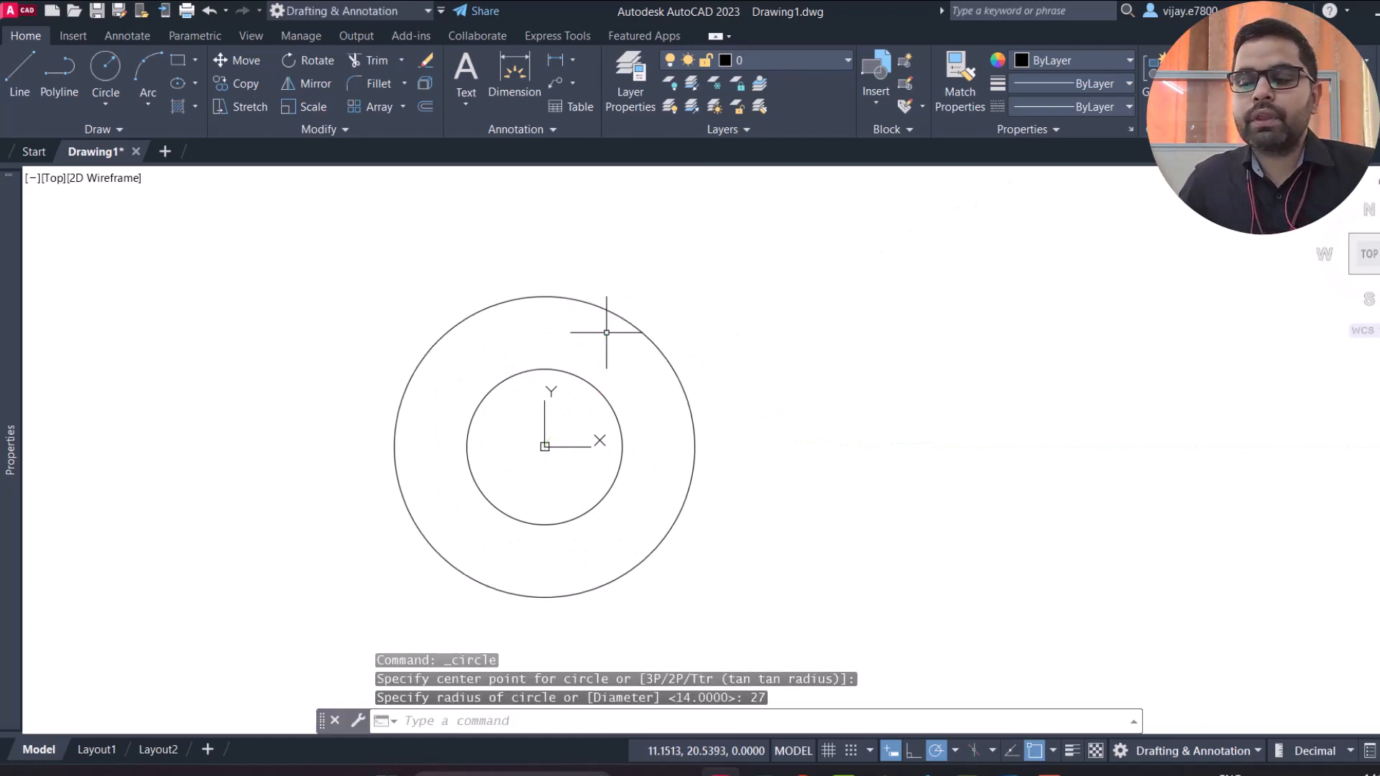
{"action": "scroll", "coordinate": [728, 312], "scroll_direction": "down", "scroll_amount": 5}
{"action": "middle_click_drag", "start_coordinate": [751, 390], "coordinate": [700, 503]}
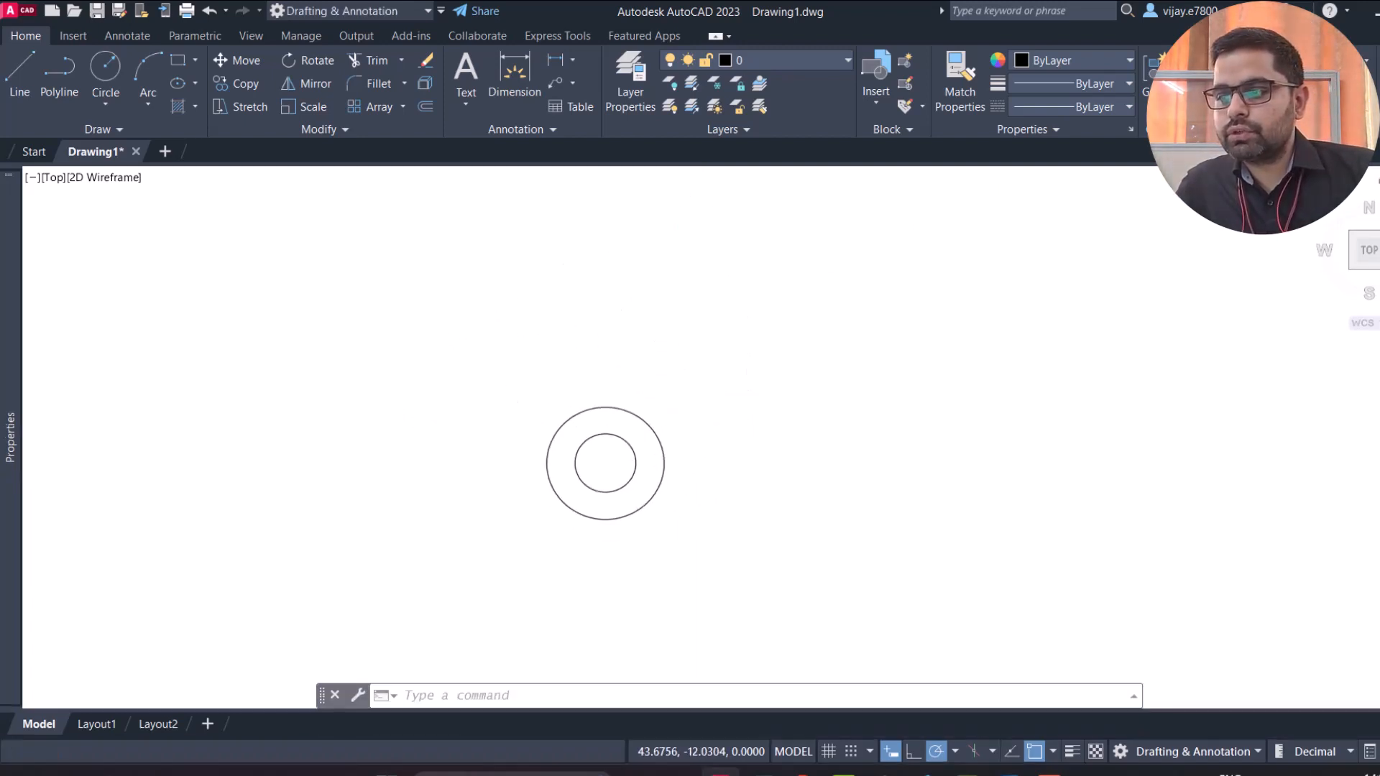
{"action": "left_click", "coordinate": [696, 521]}
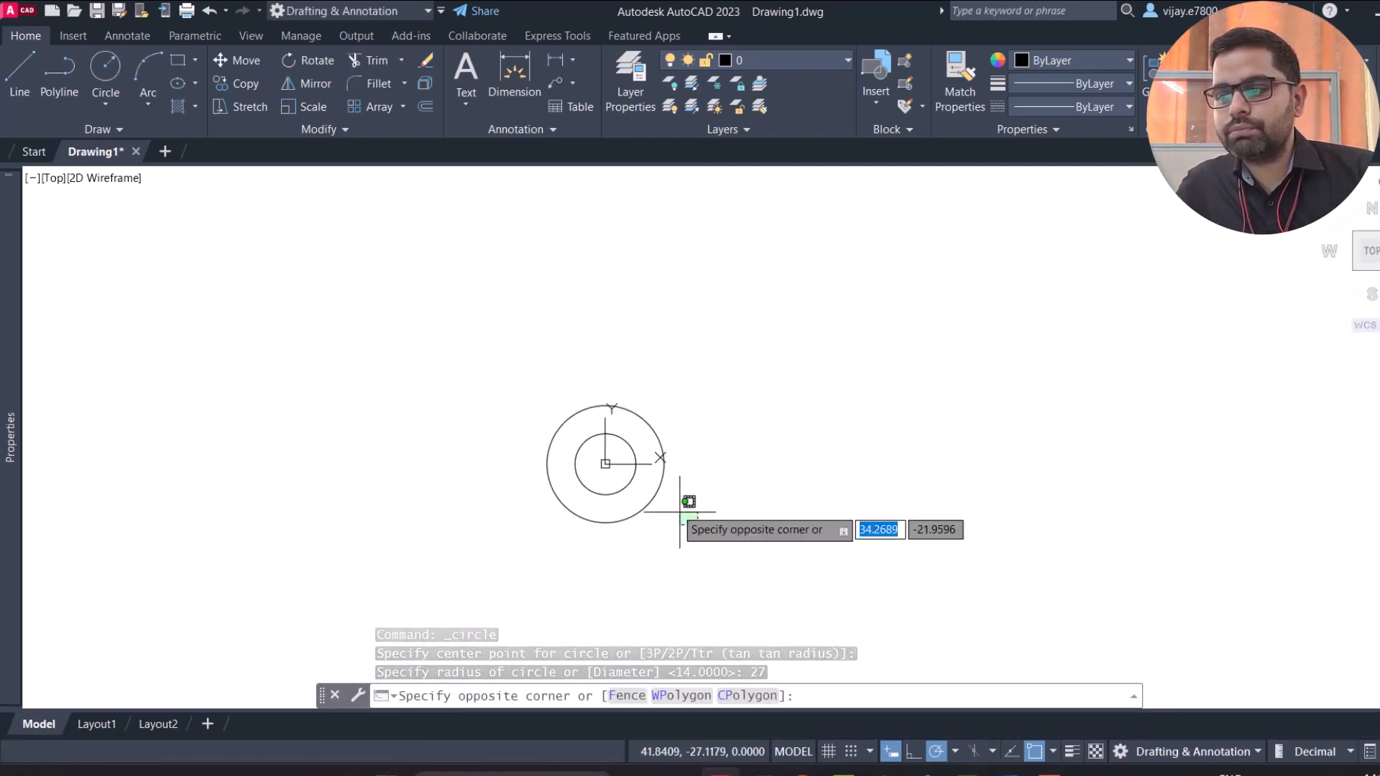
{"action": "left_click", "coordinate": [553, 358]}
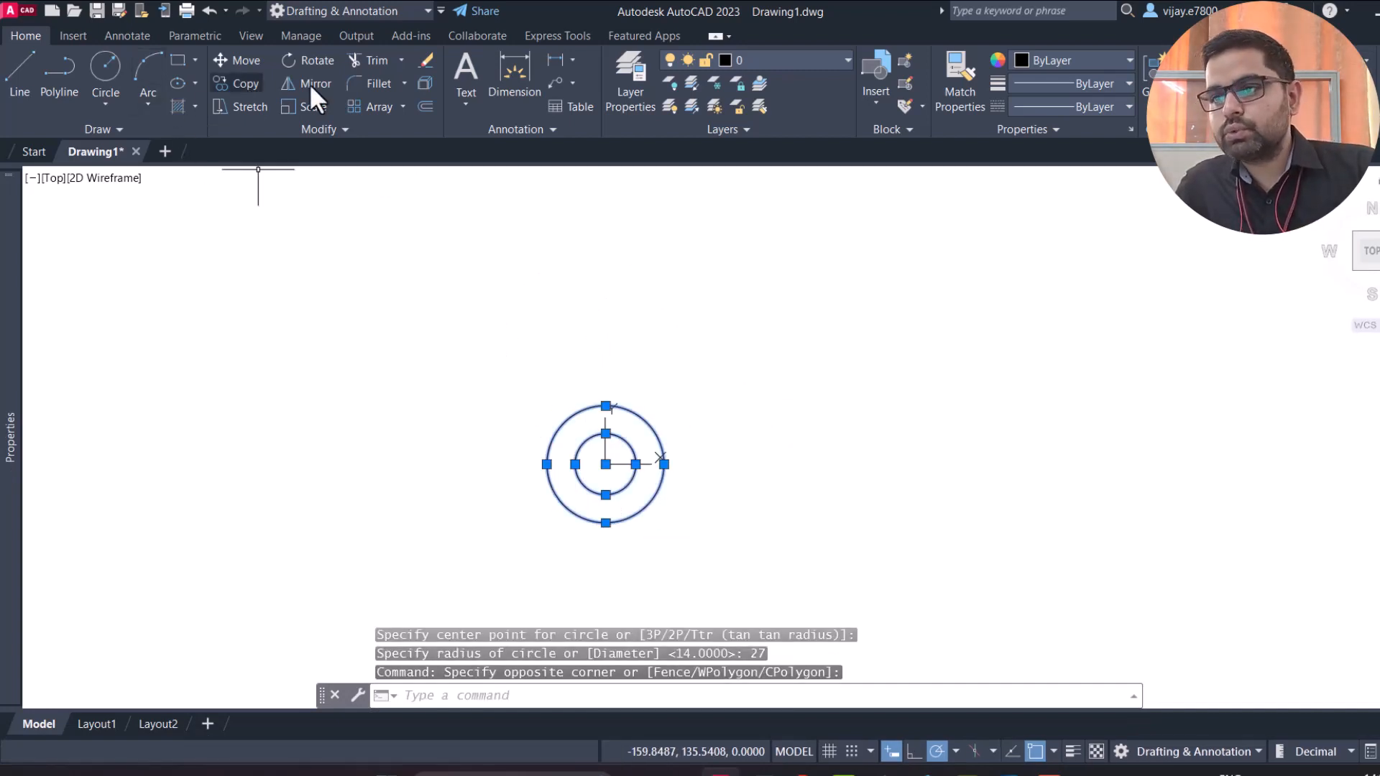
{"action": "left_click", "coordinate": [245, 85]}
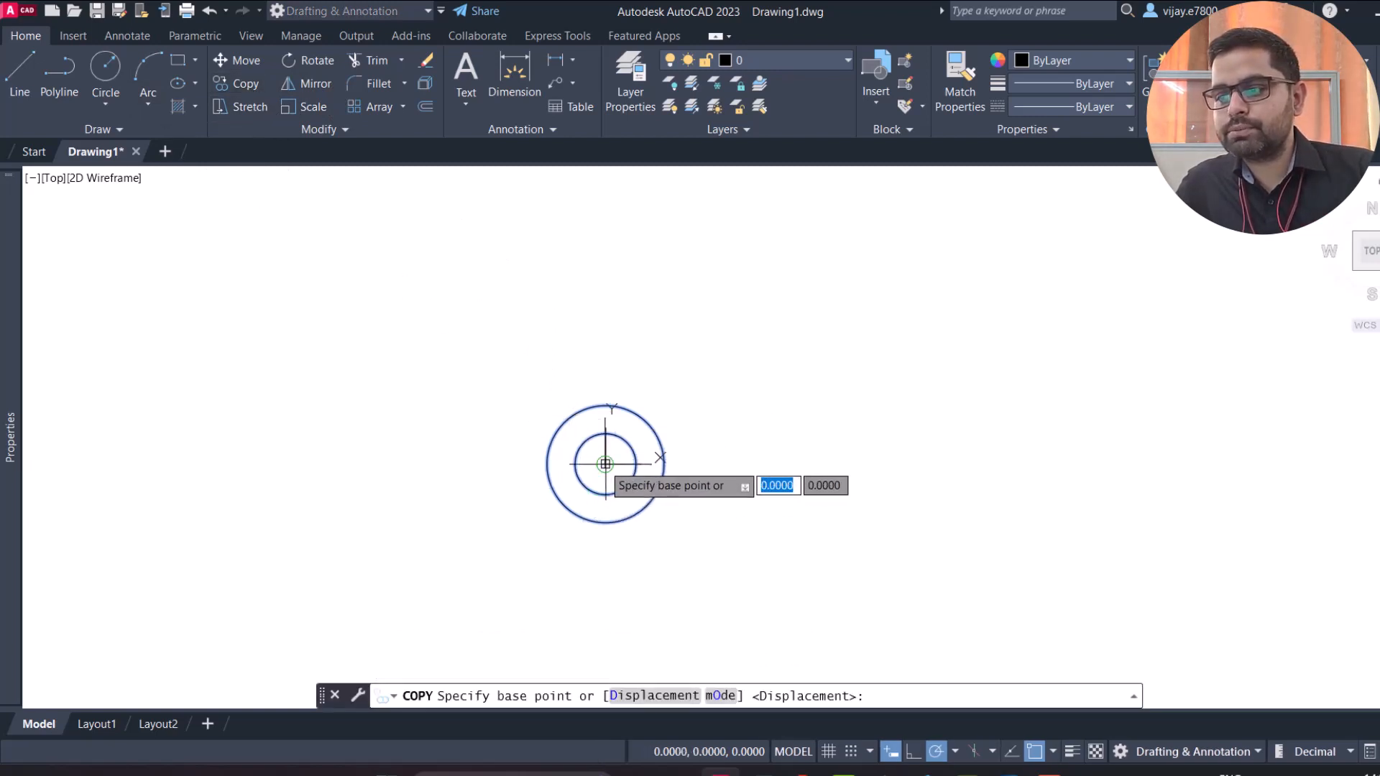
{"action": "left_click", "coordinate": [606, 464]}
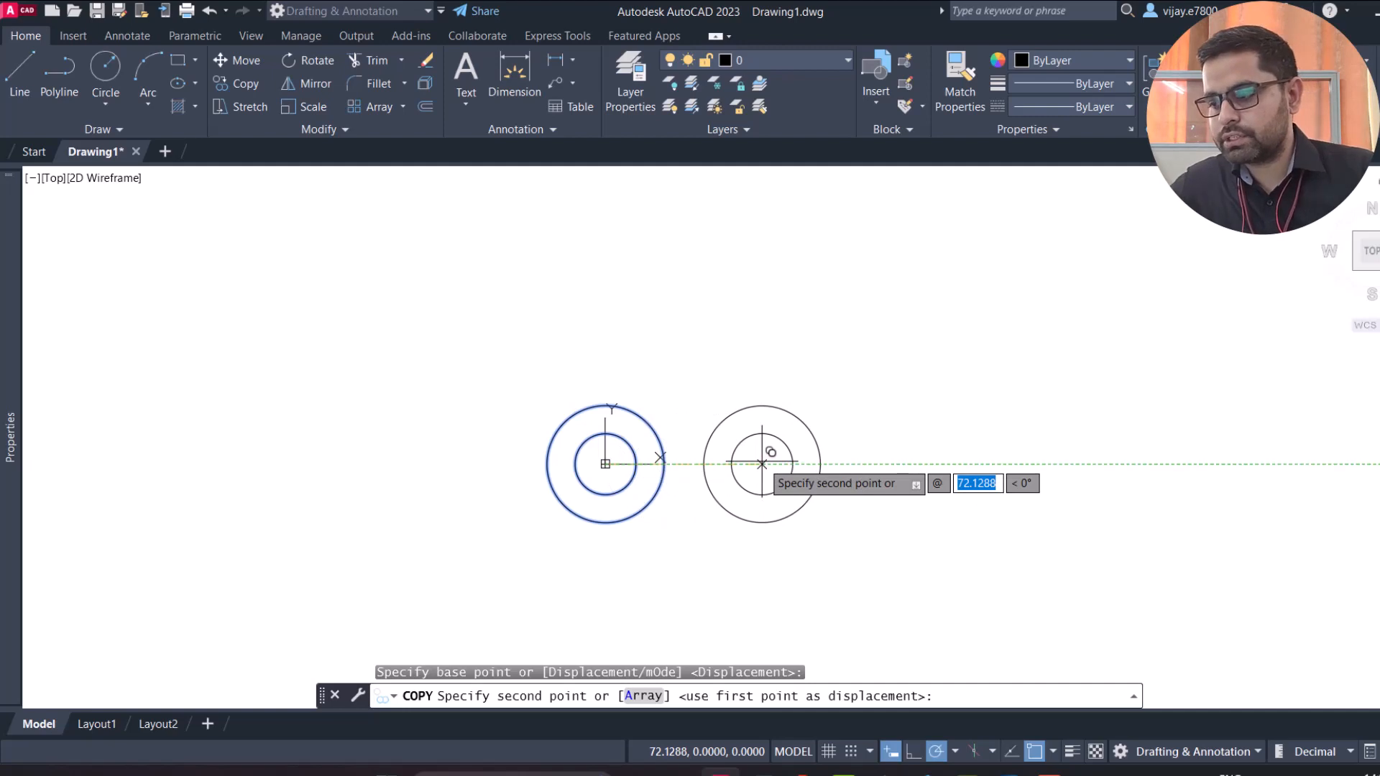
{"action": "type", "text": "60"}
{"action": "key", "text": "Tab"}
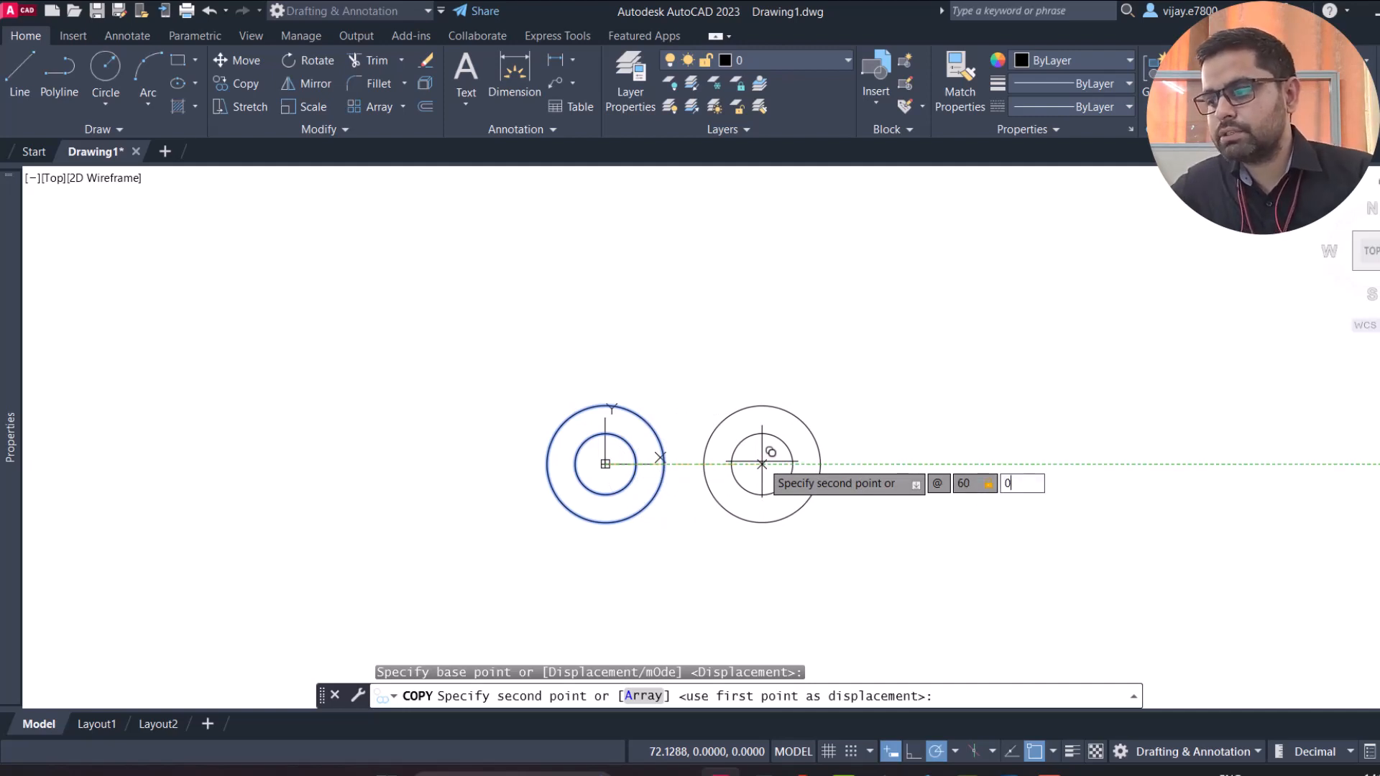
{"action": "type", "text": "0"}
{"action": "key", "text": "Return"}
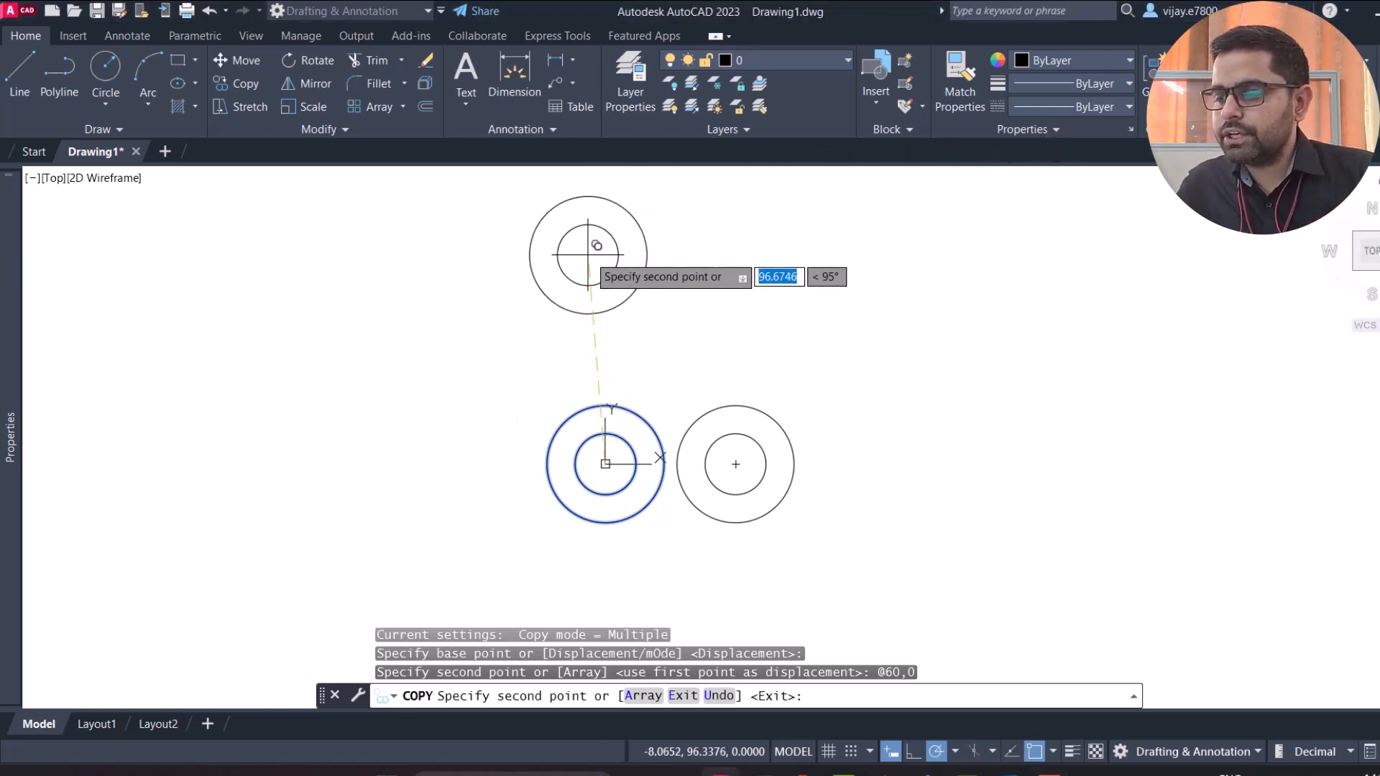
Step: Place another copy of the concentric circles 82 units straight above the originals (@0,82) and finish copying
{"action": "type", "text": "@"}
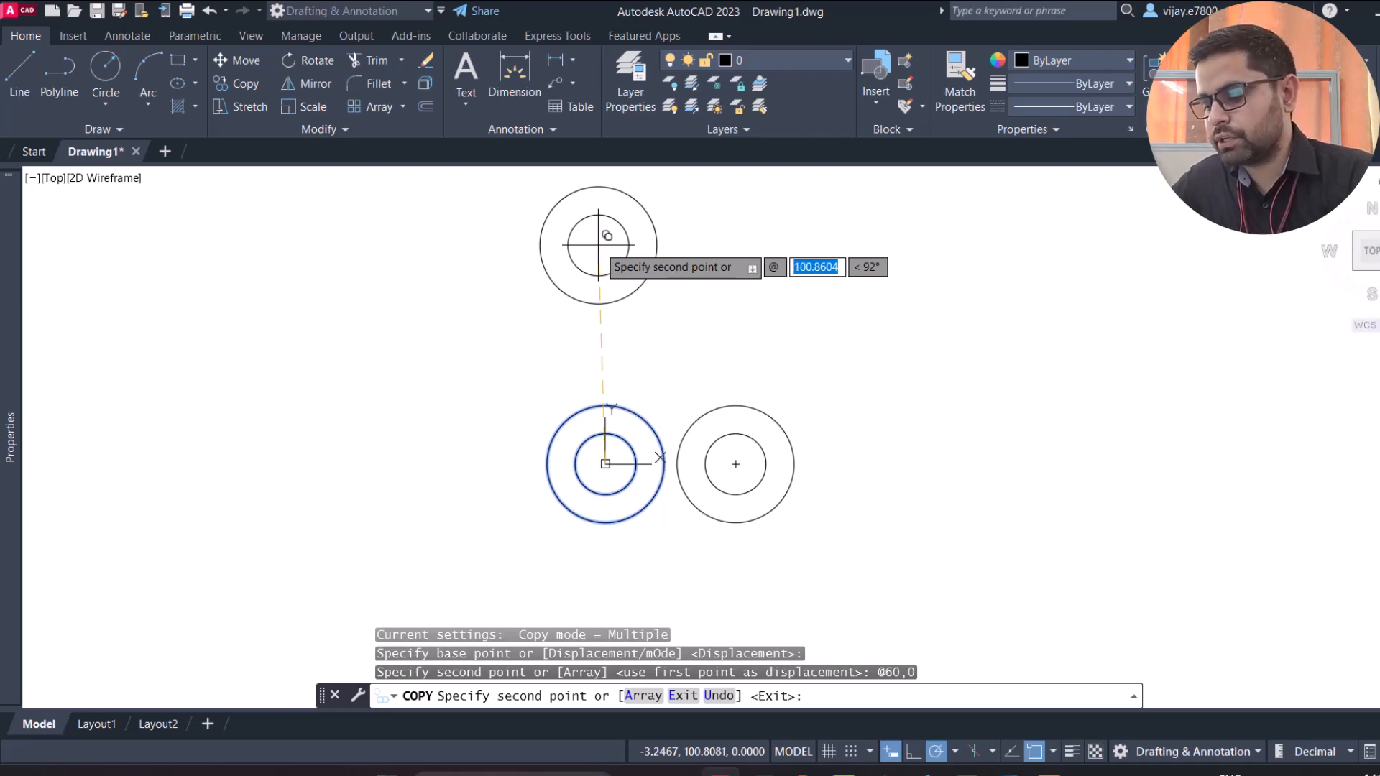
{"action": "type", "text": "0,"}
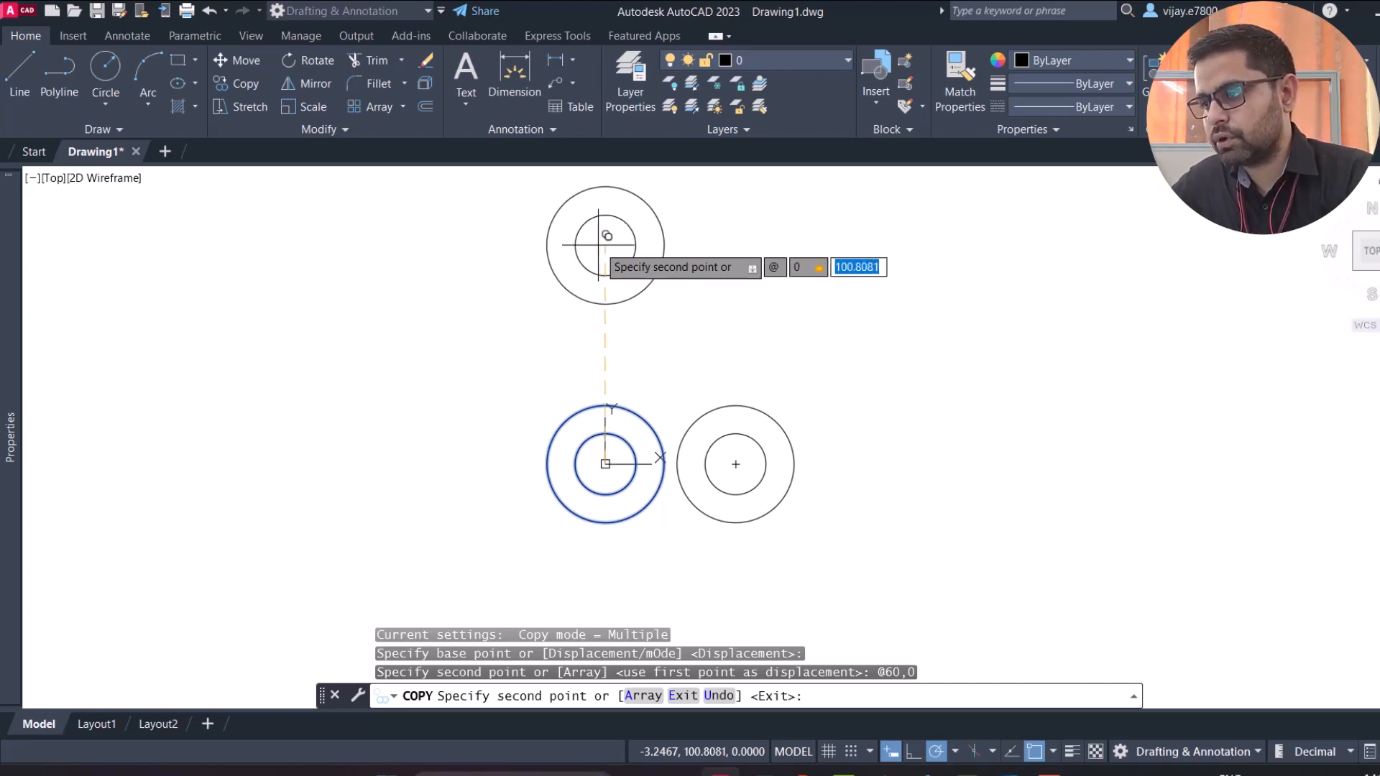
{"action": "type", "text": "82"}
{"action": "key", "text": "Return"}
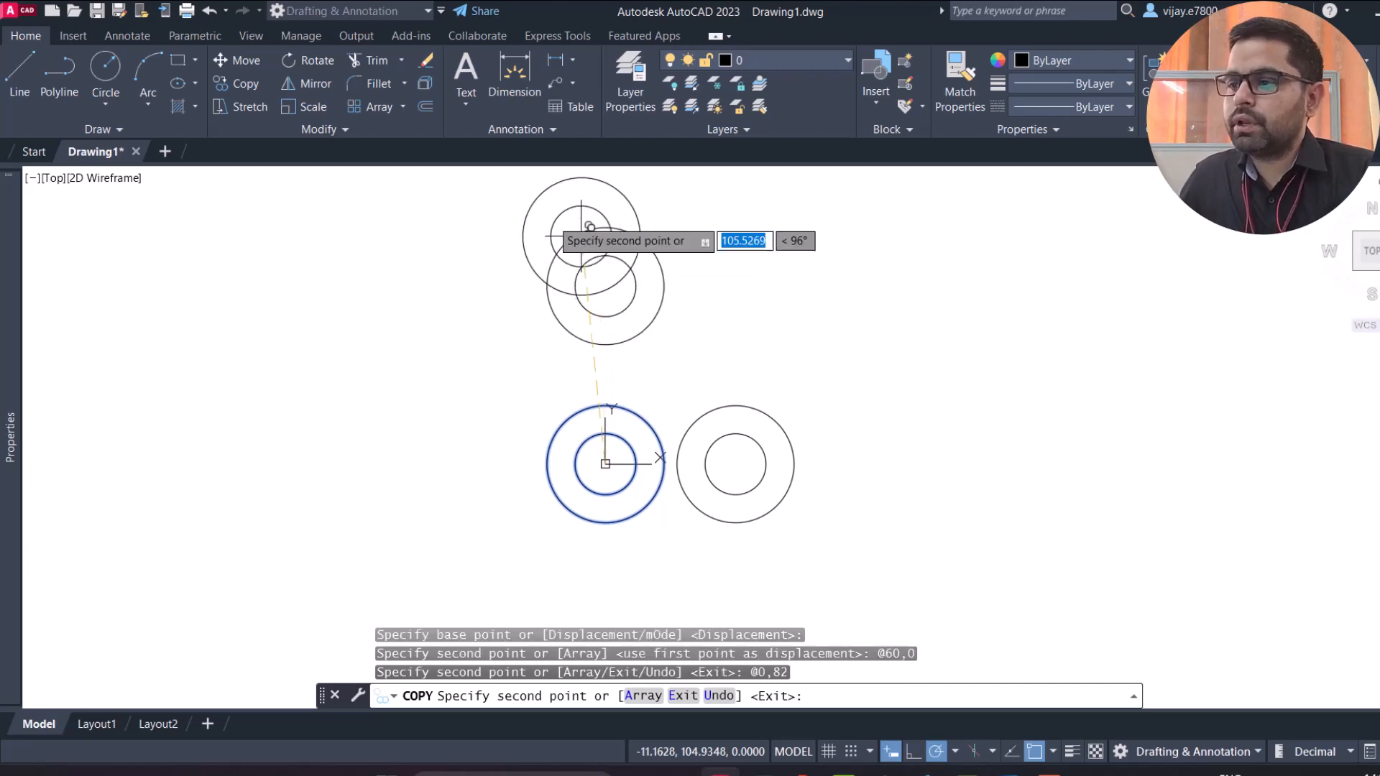
{"action": "right_click", "coordinate": [362, 268]}
{"action": "left_click", "coordinate": [381, 275]}
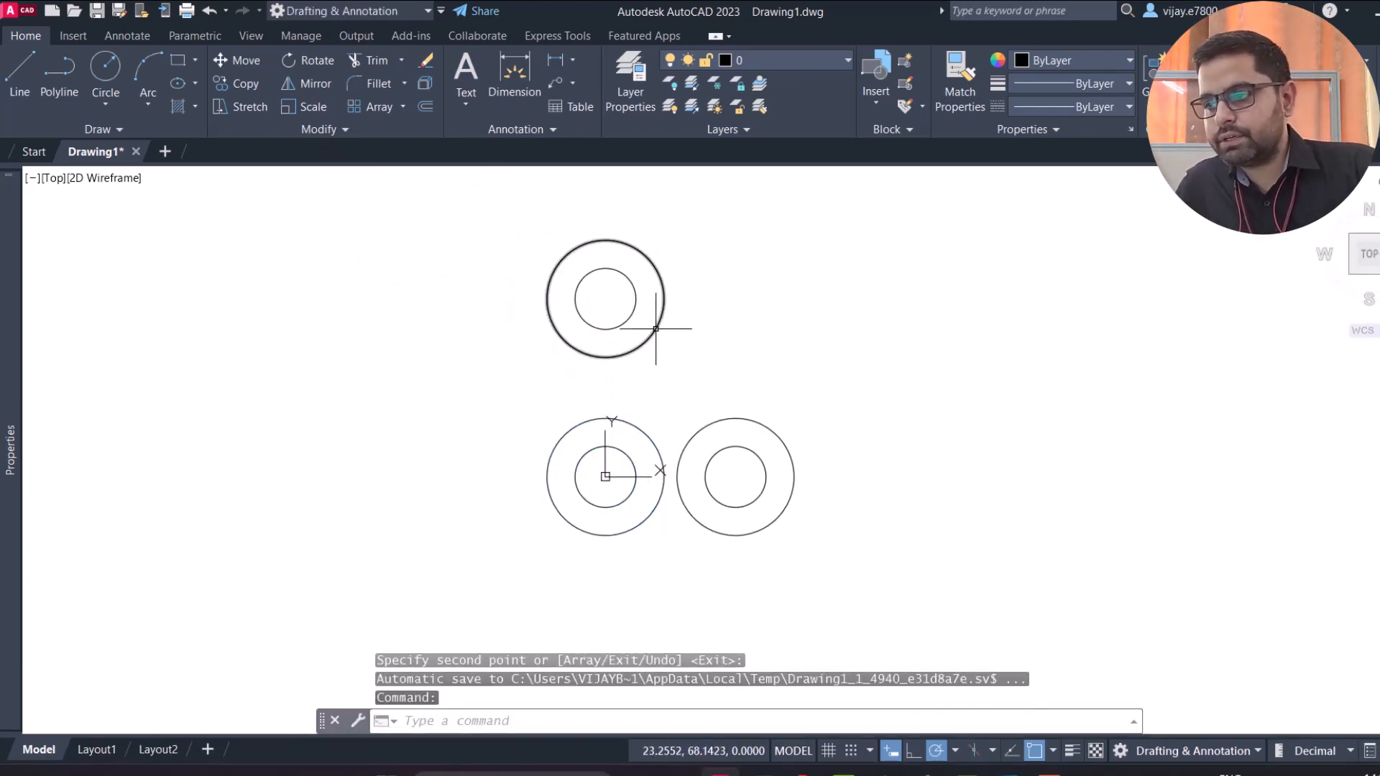
{"action": "scroll", "coordinate": [656, 330], "scroll_direction": "up", "scroll_amount": 2}
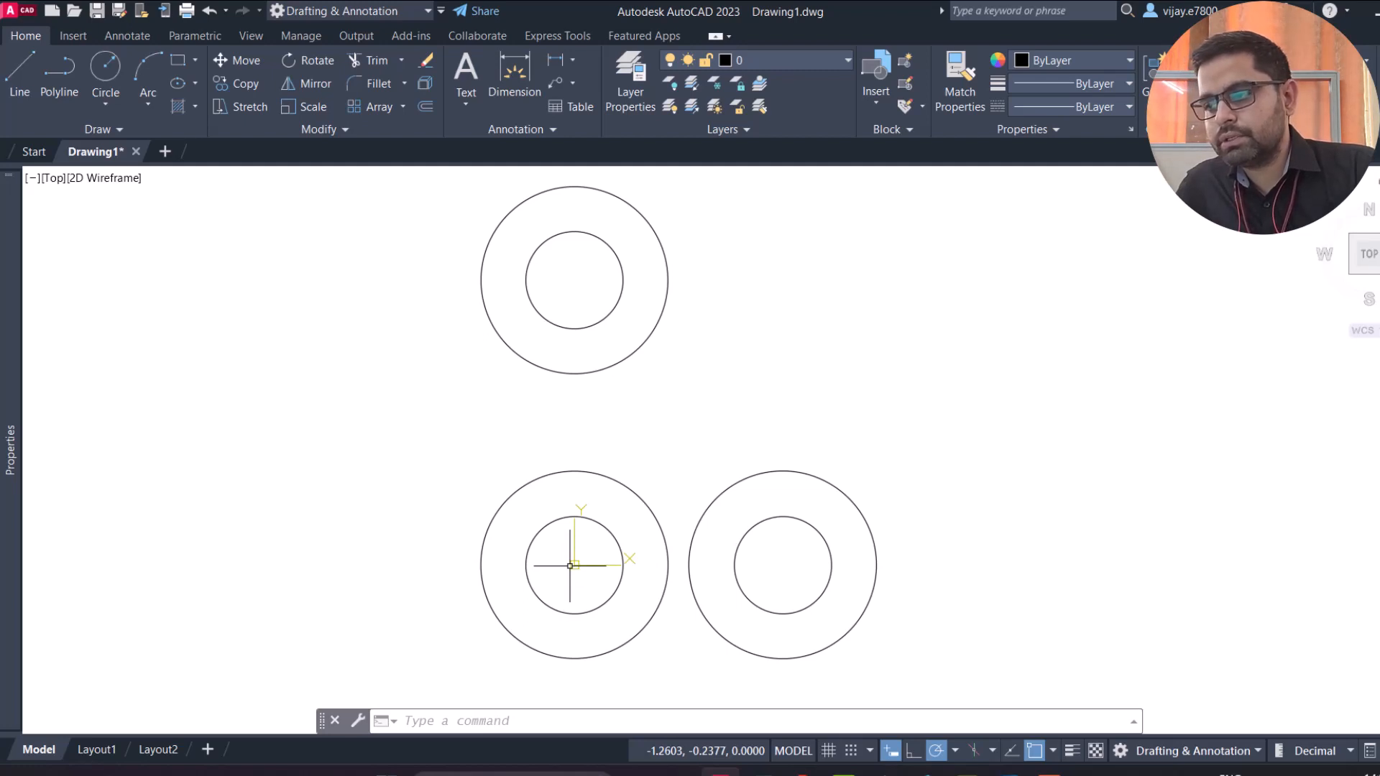
{"action": "left_click", "coordinate": [16, 71]}
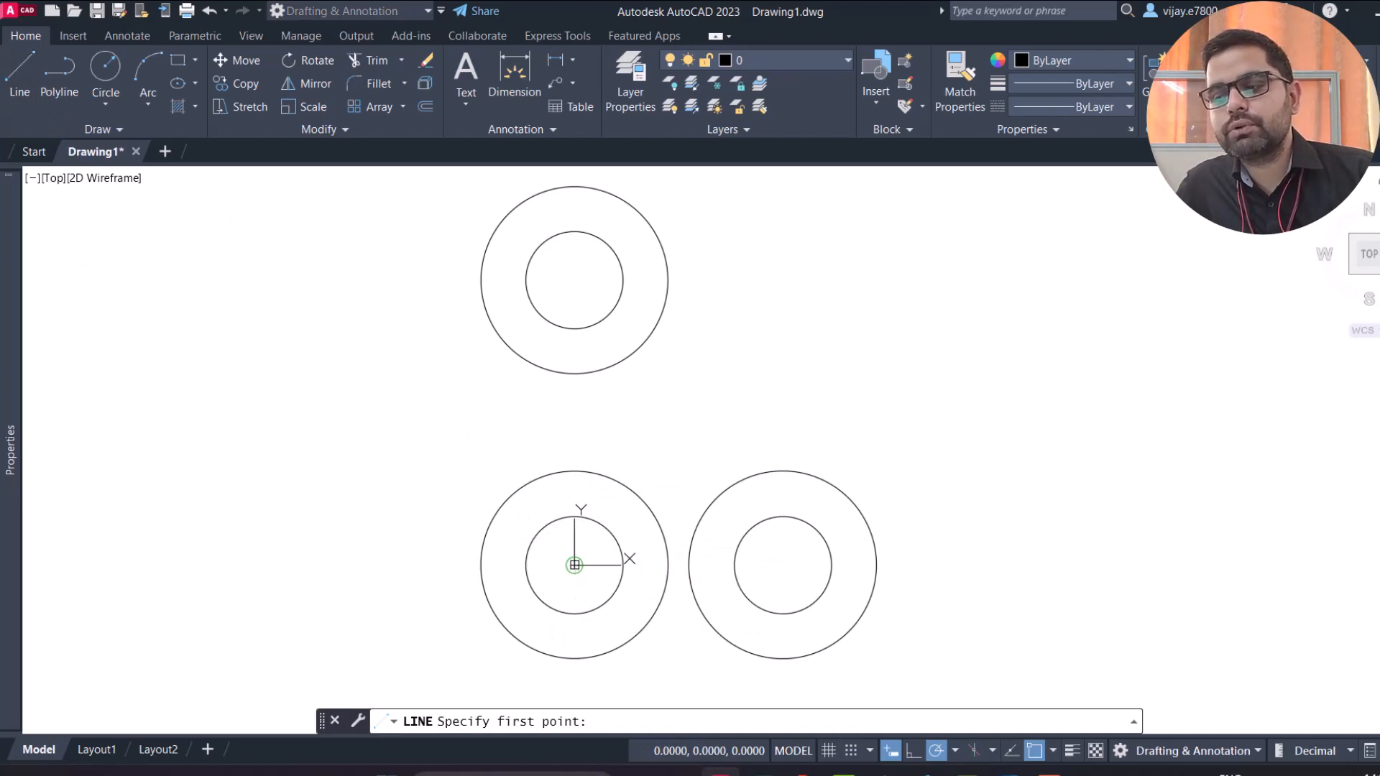
{"action": "left_click", "coordinate": [575, 565]}
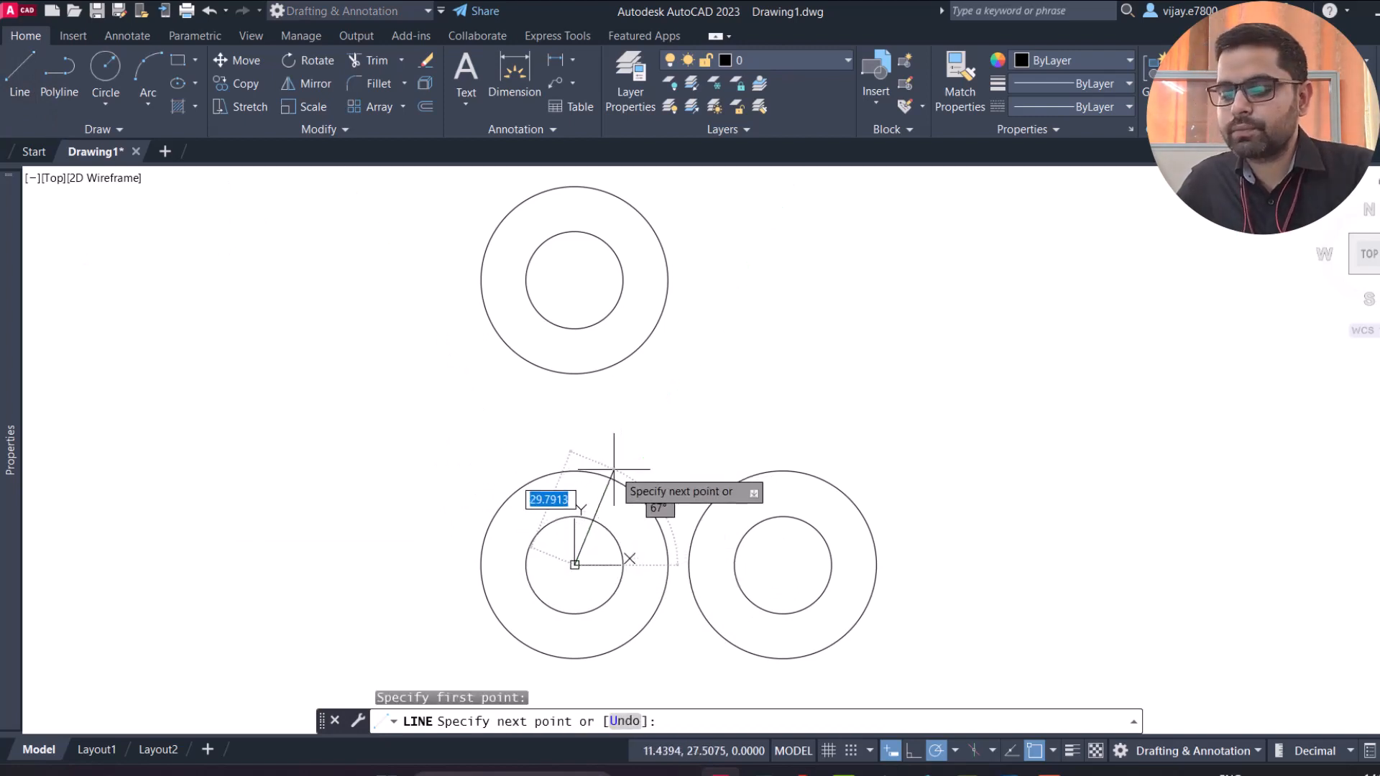
{"action": "type", "text": "@"}
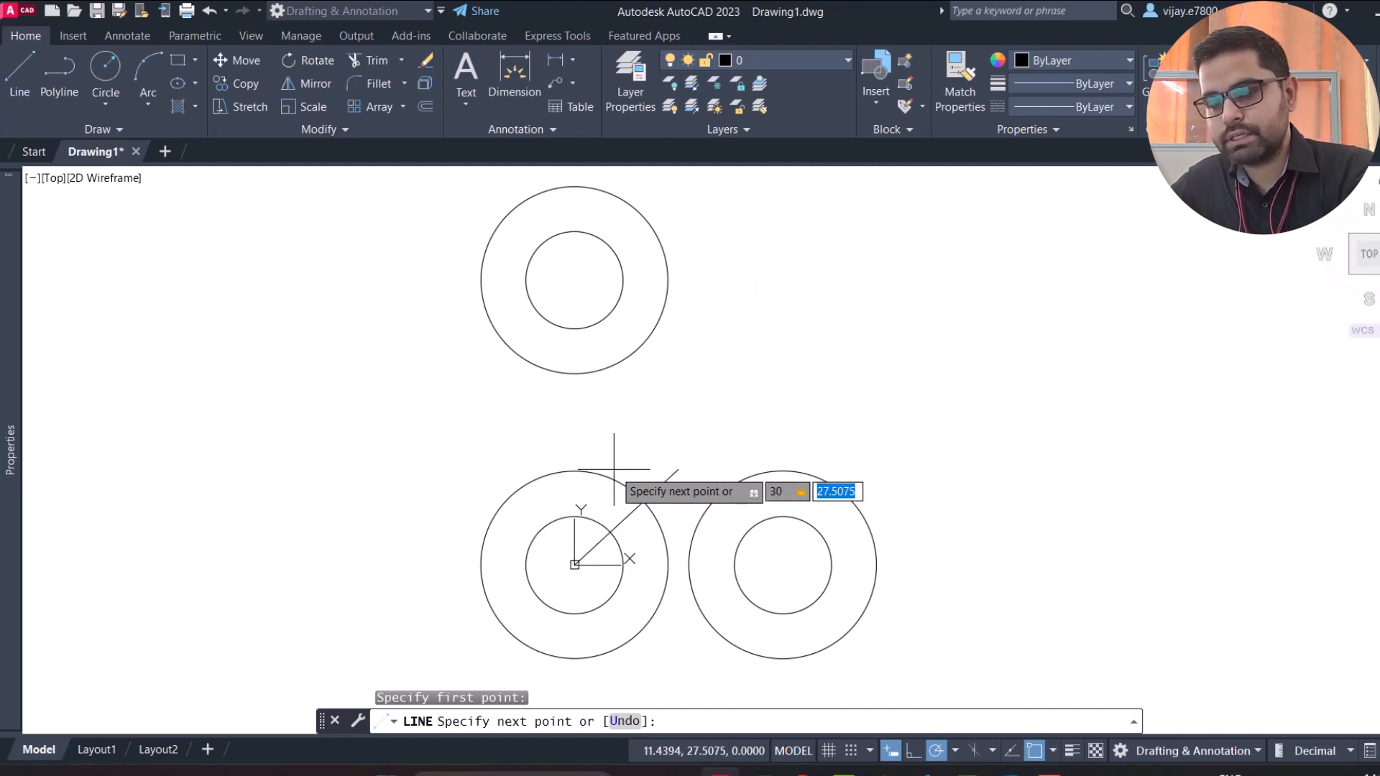
{"action": "key", "text": "Return"}
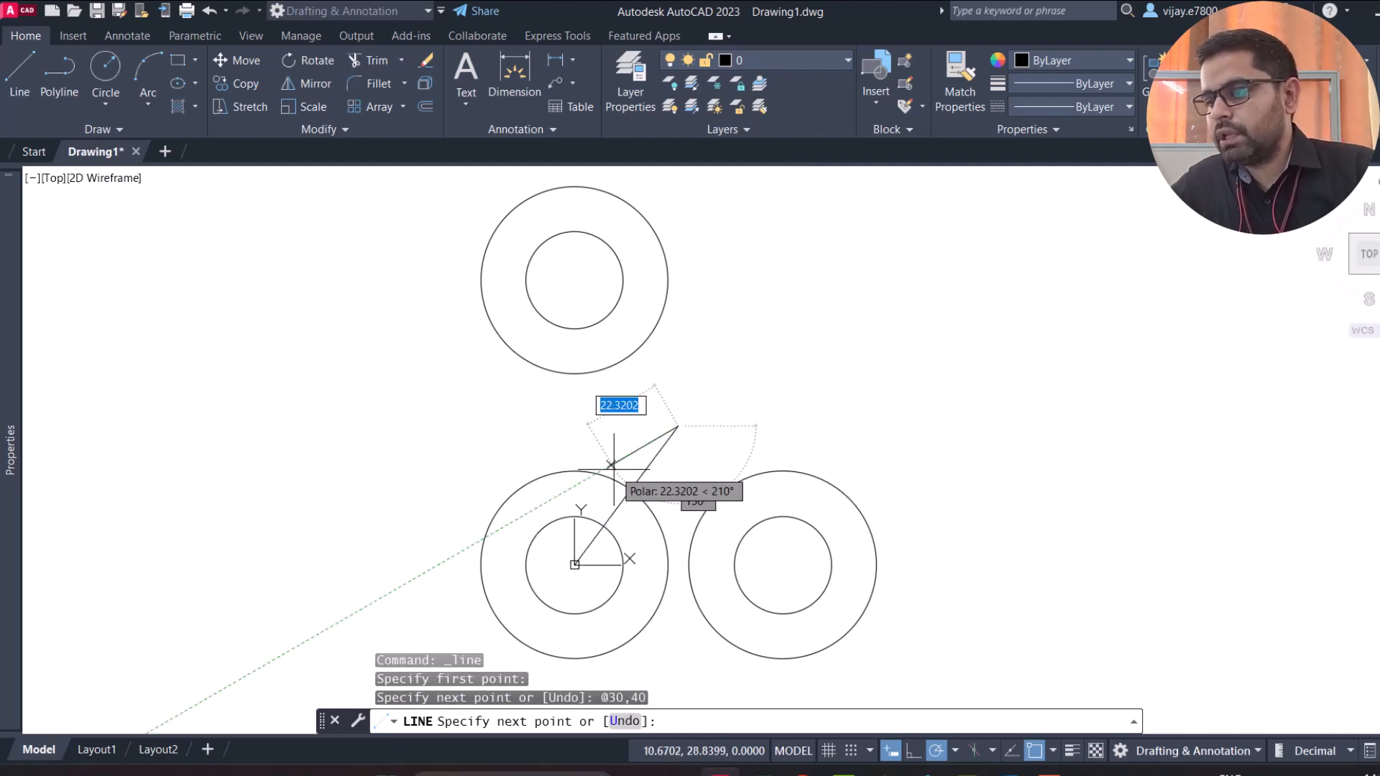
{"action": "right_click", "coordinate": [562, 439]}
{"action": "left_click", "coordinate": [573, 450]}
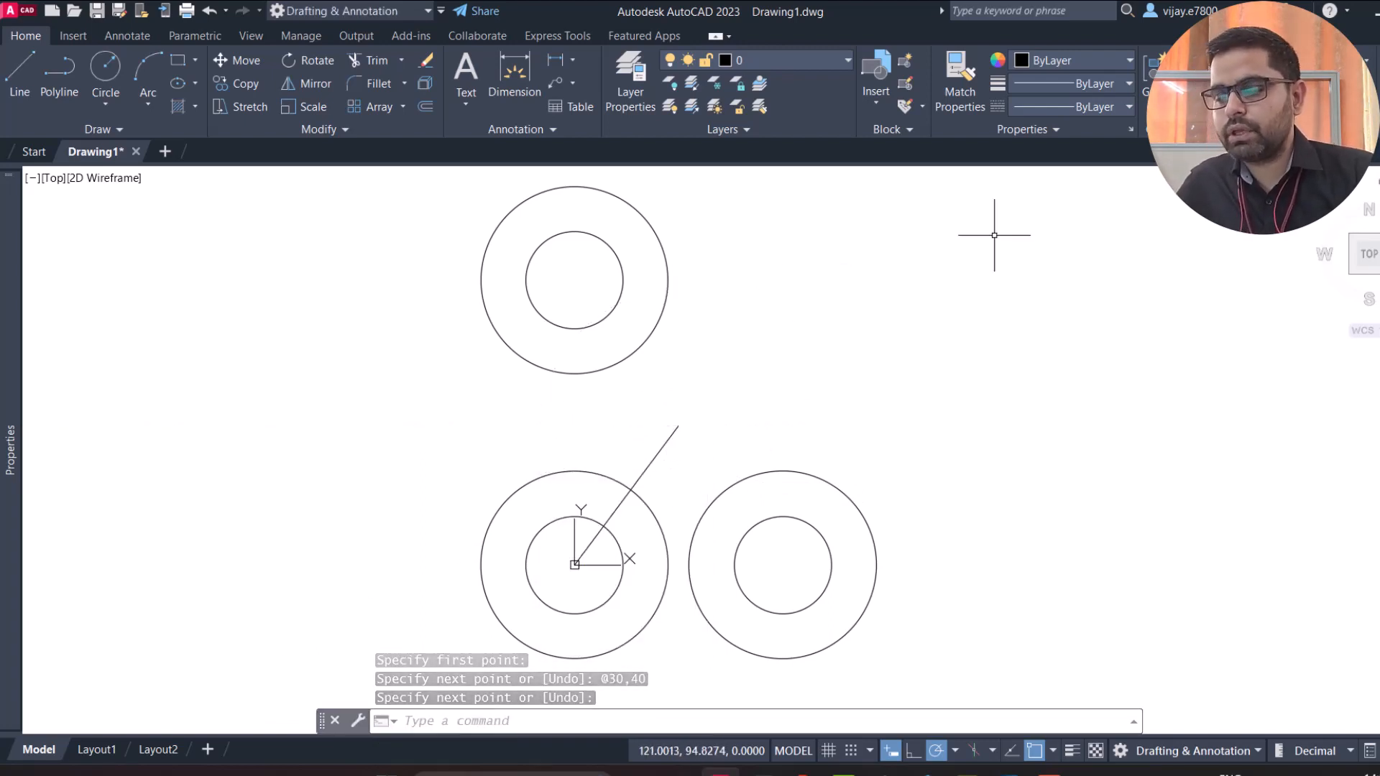
Step: Draw a circle with a radius of 10 centred on the free end of the construction line
{"action": "left_click", "coordinate": [109, 66]}
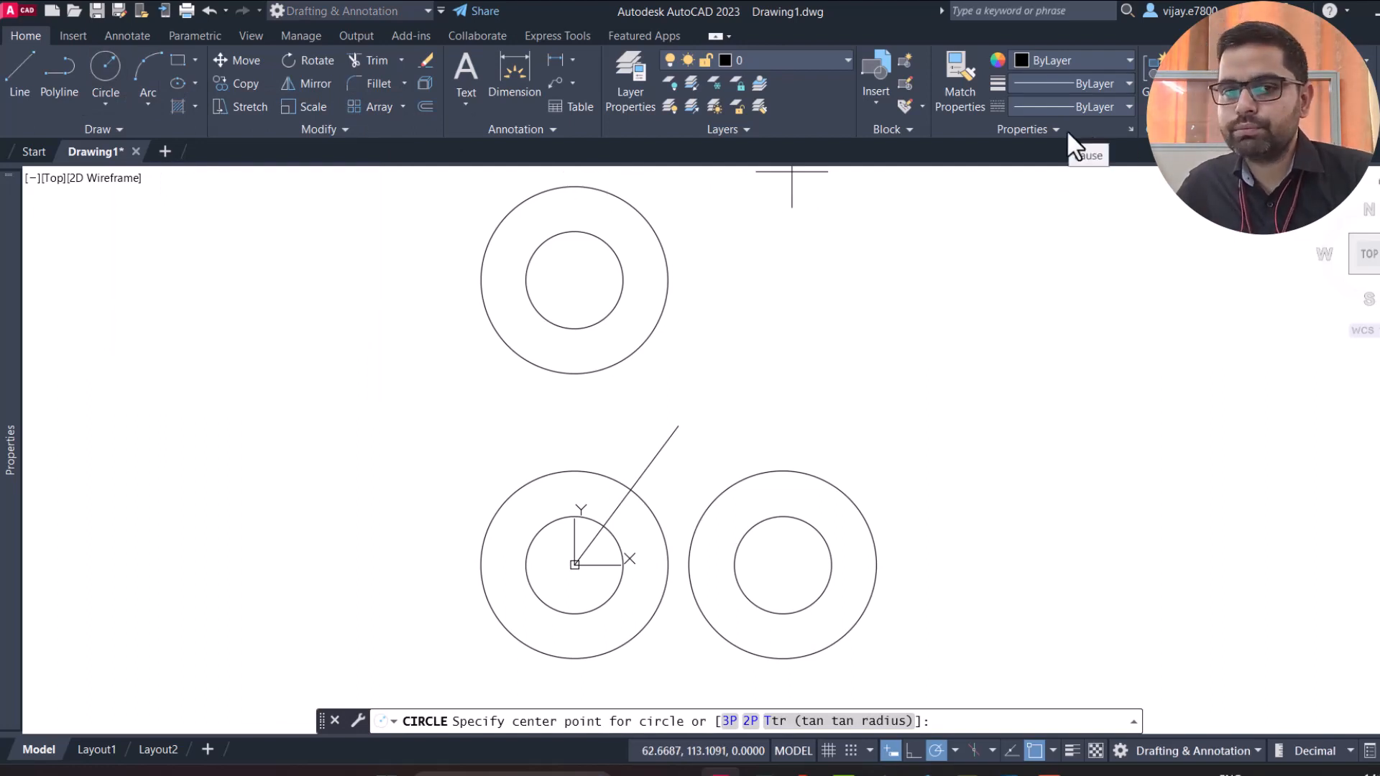
{"action": "left_click", "coordinate": [678, 426]}
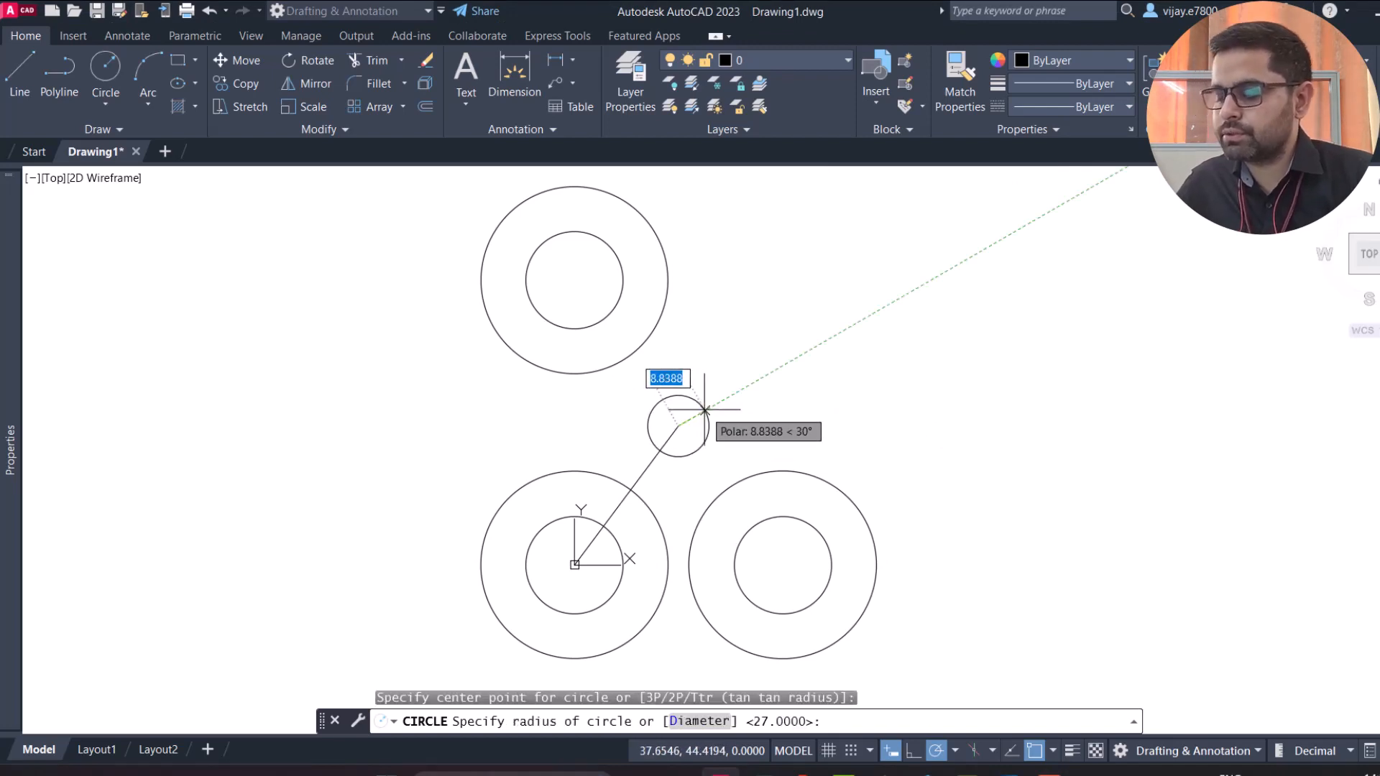
{"action": "key", "text": "Return"}
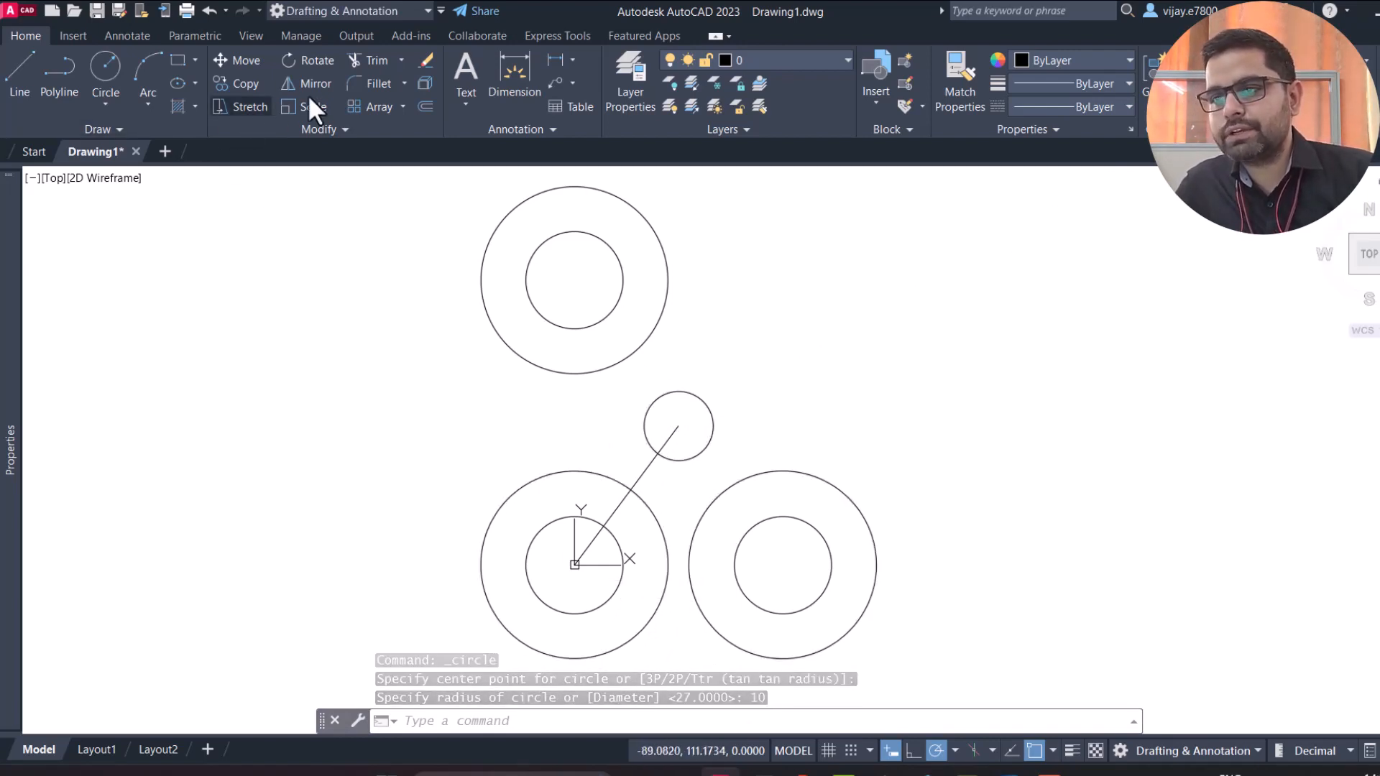
Step: Fillet the outer circles of the two lower bosses with a radius of 10 on their lower facing sides
{"action": "left_click", "coordinate": [370, 79]}
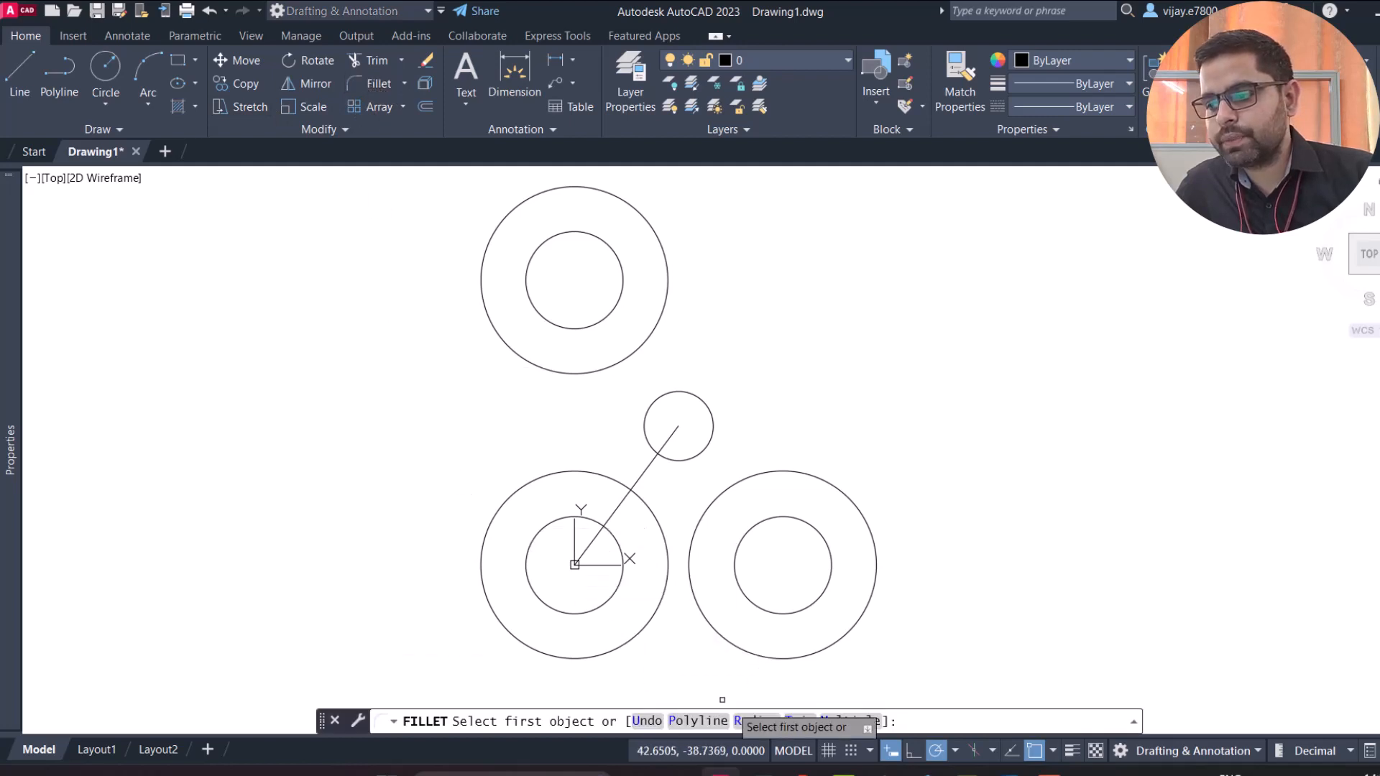
{"action": "left_click", "coordinate": [740, 721]}
{"action": "type", "text": "10"}
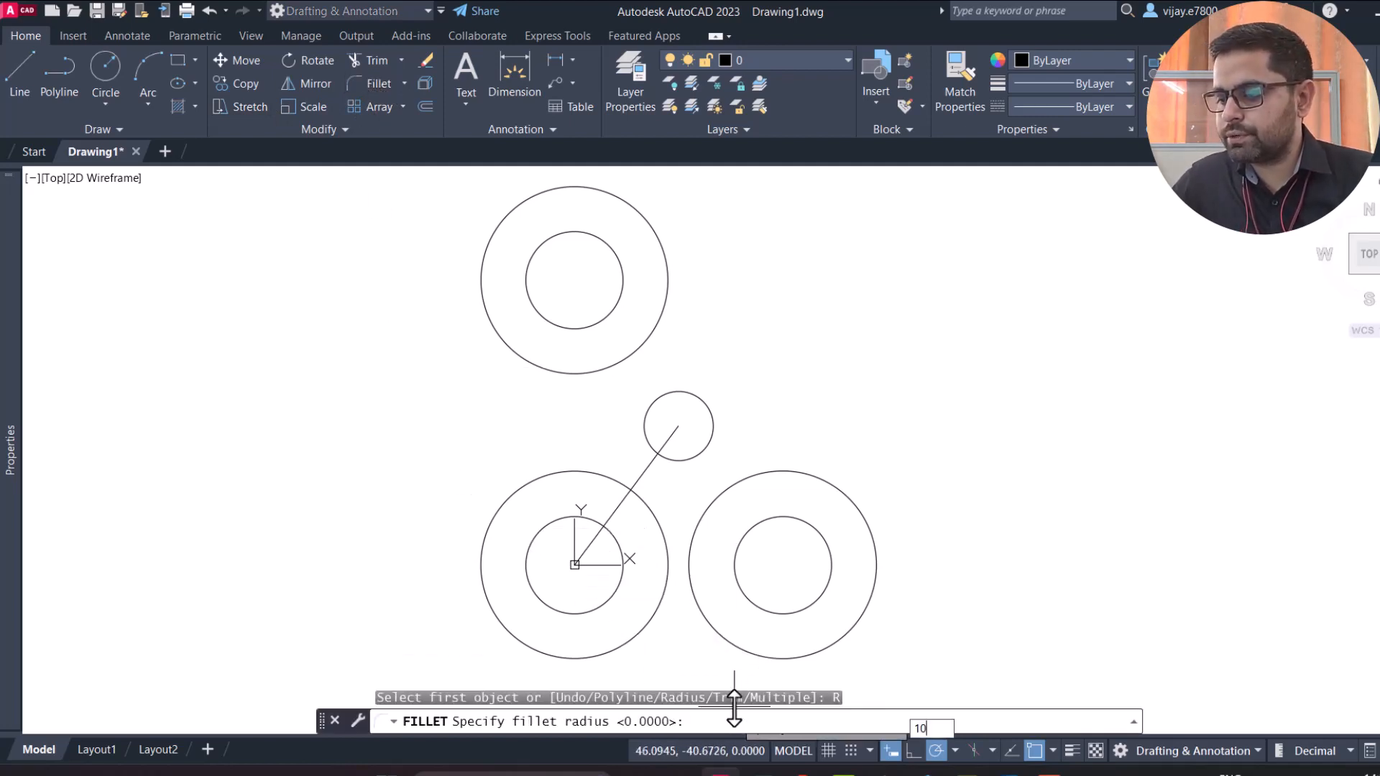
{"action": "key", "text": "Return"}
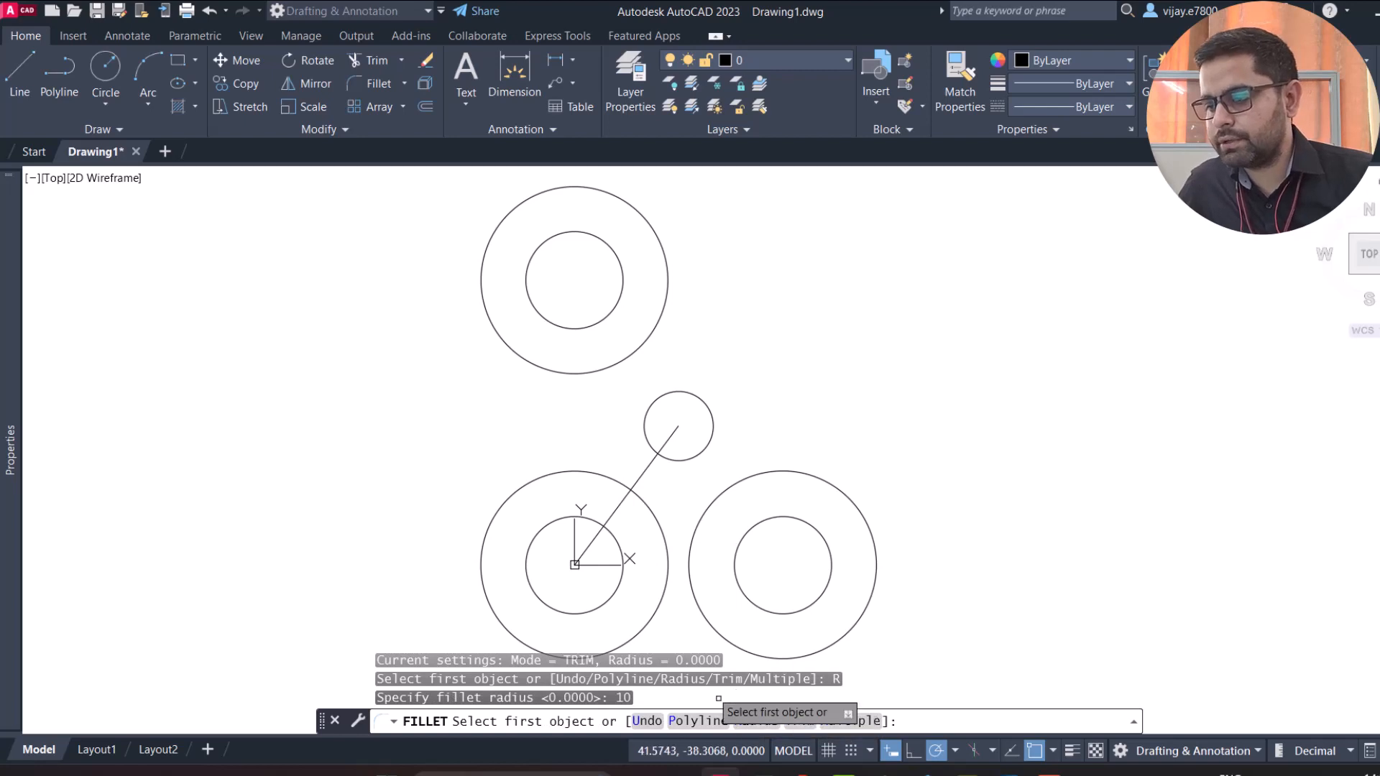
{"action": "left_click", "coordinate": [700, 613]}
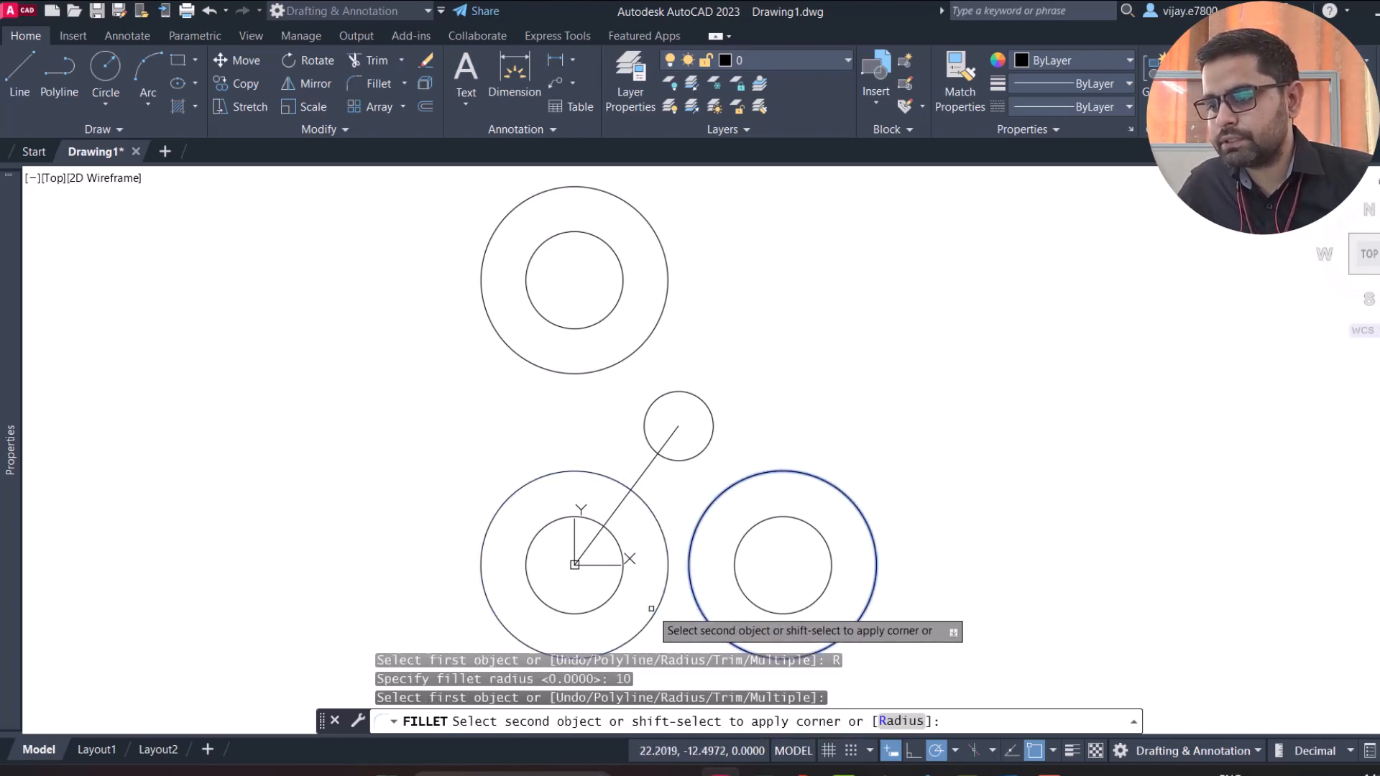
{"action": "left_click", "coordinate": [654, 621]}
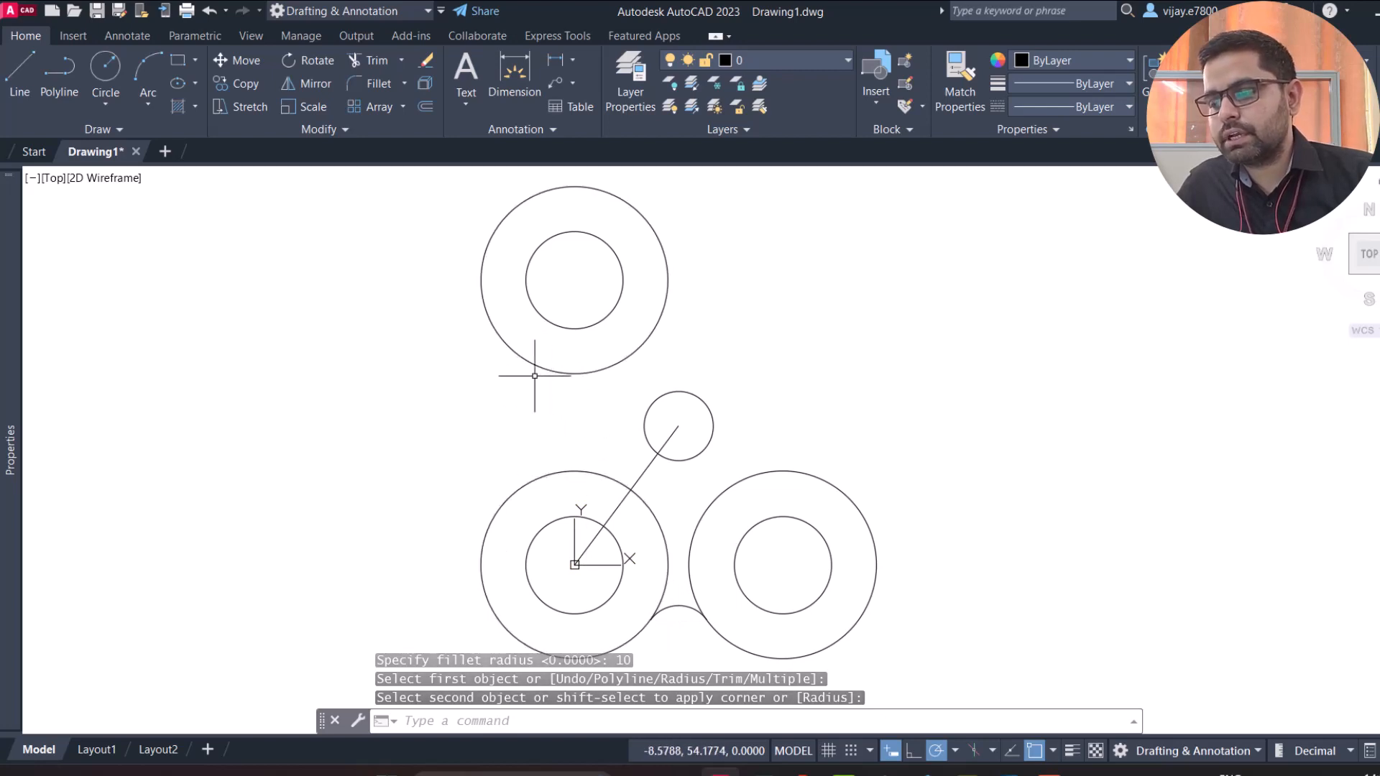
Step: Fillet the outer circles of the origin boss and the upper boss with a radius of 30 on their left sides
{"action": "left_click", "coordinate": [371, 84]}
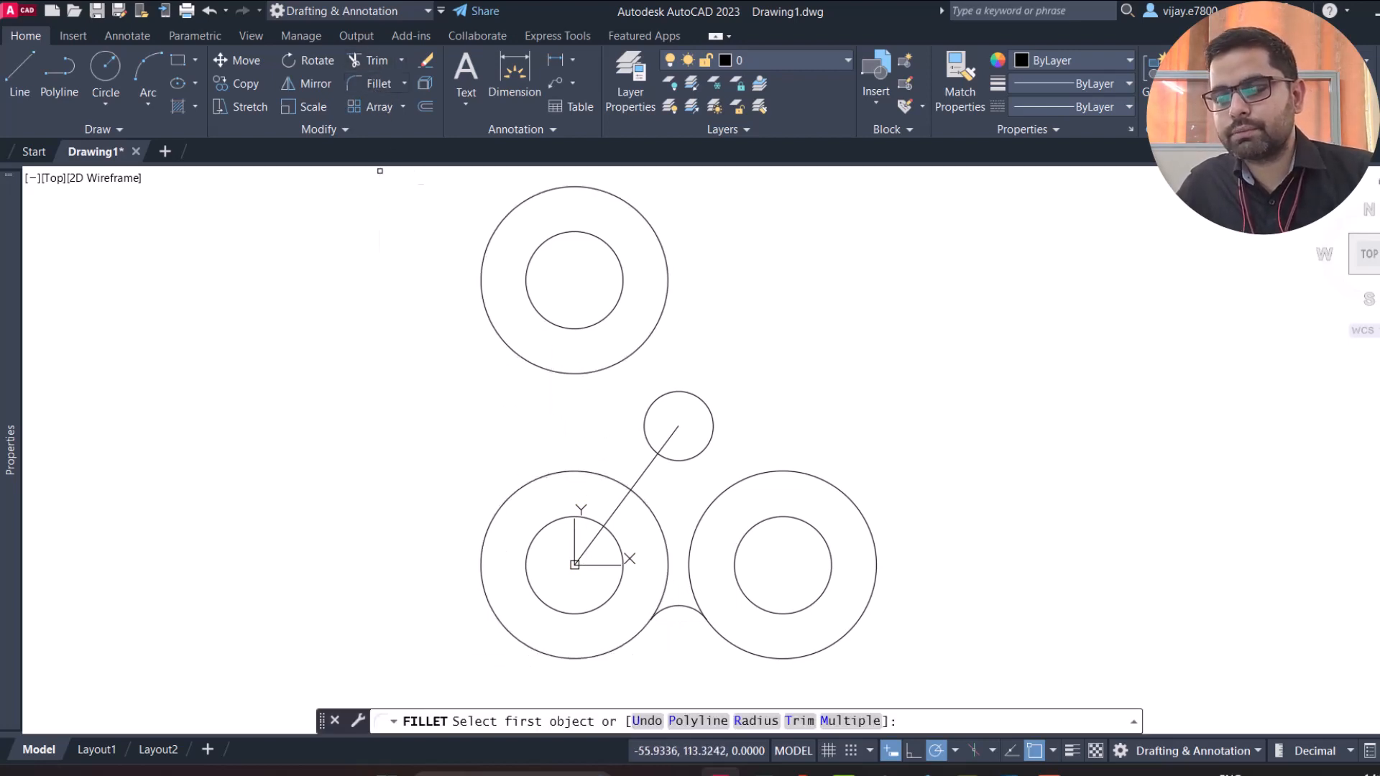
{"action": "left_click", "coordinate": [752, 724]}
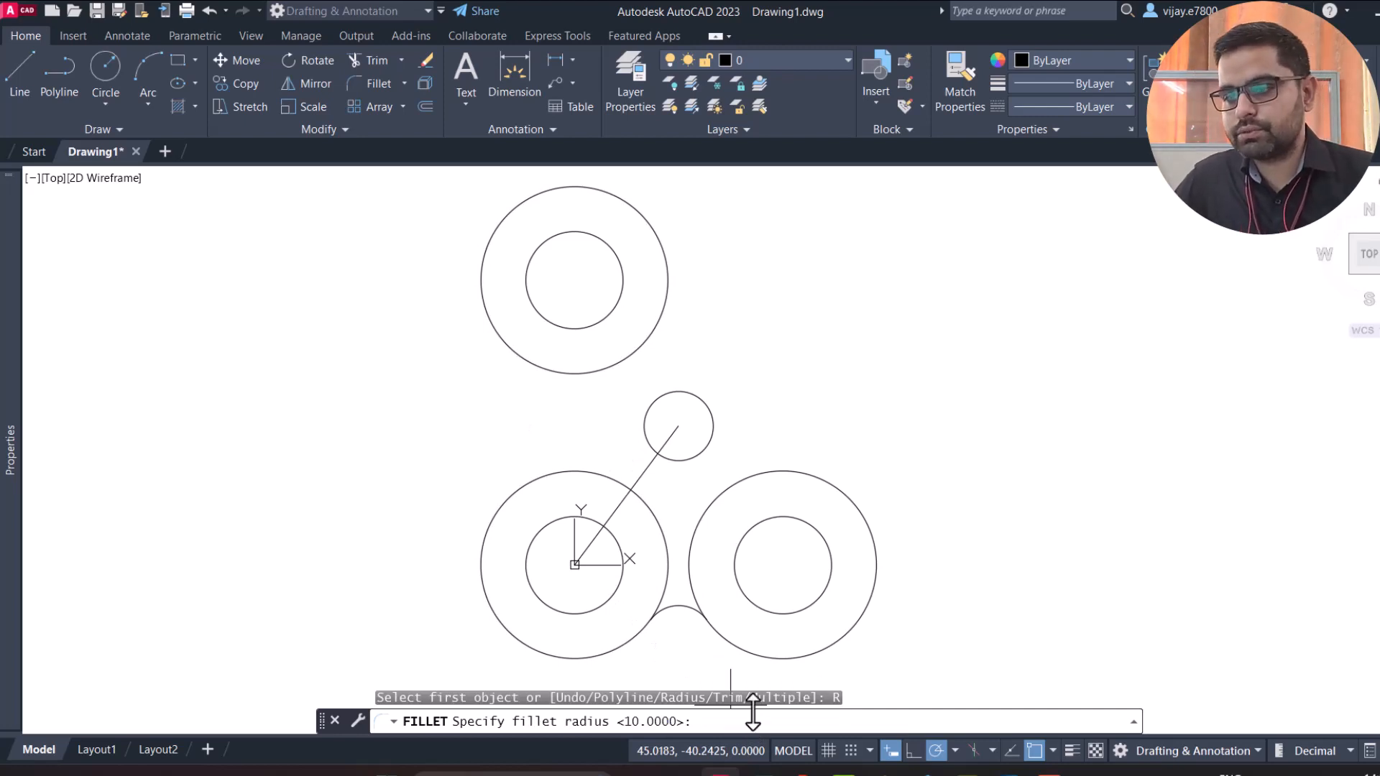
{"action": "key", "text": "Return"}
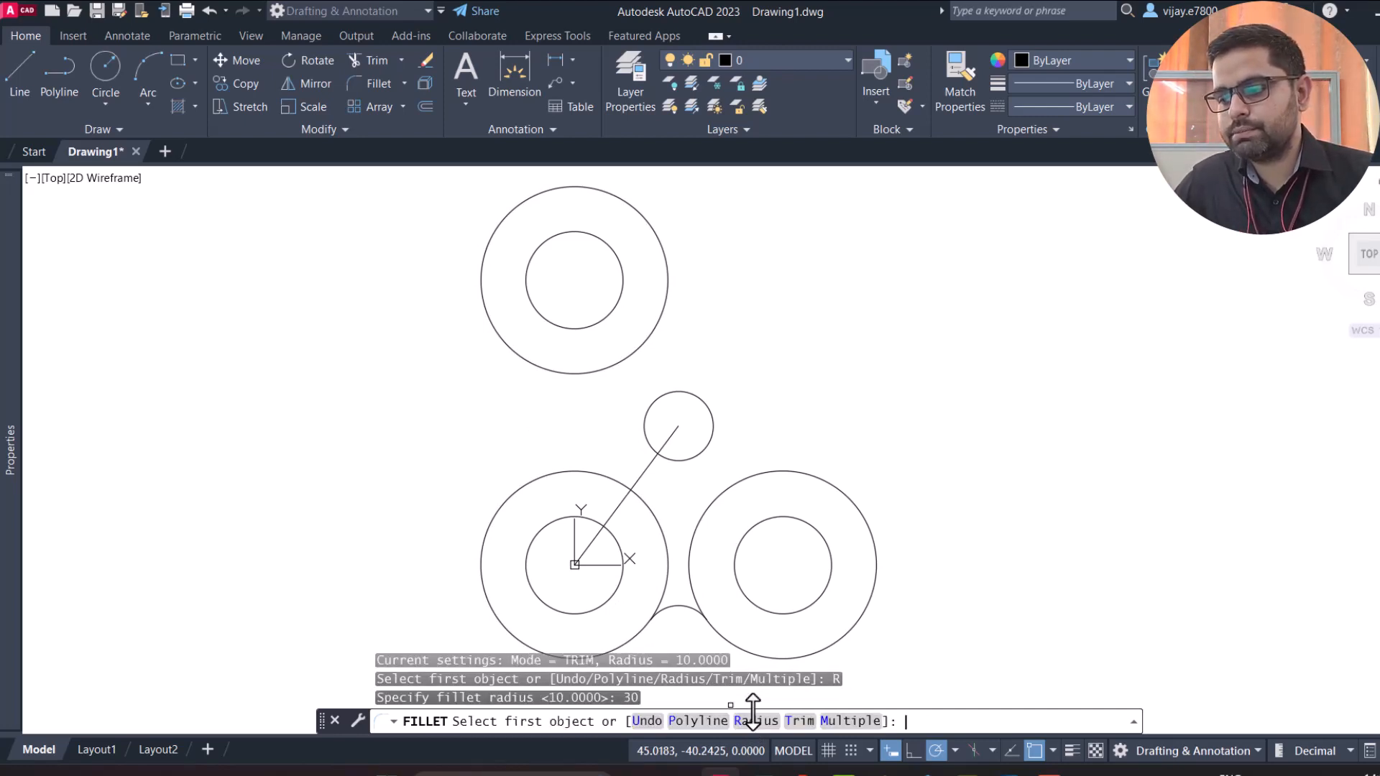
{"action": "left_click", "coordinate": [504, 499]}
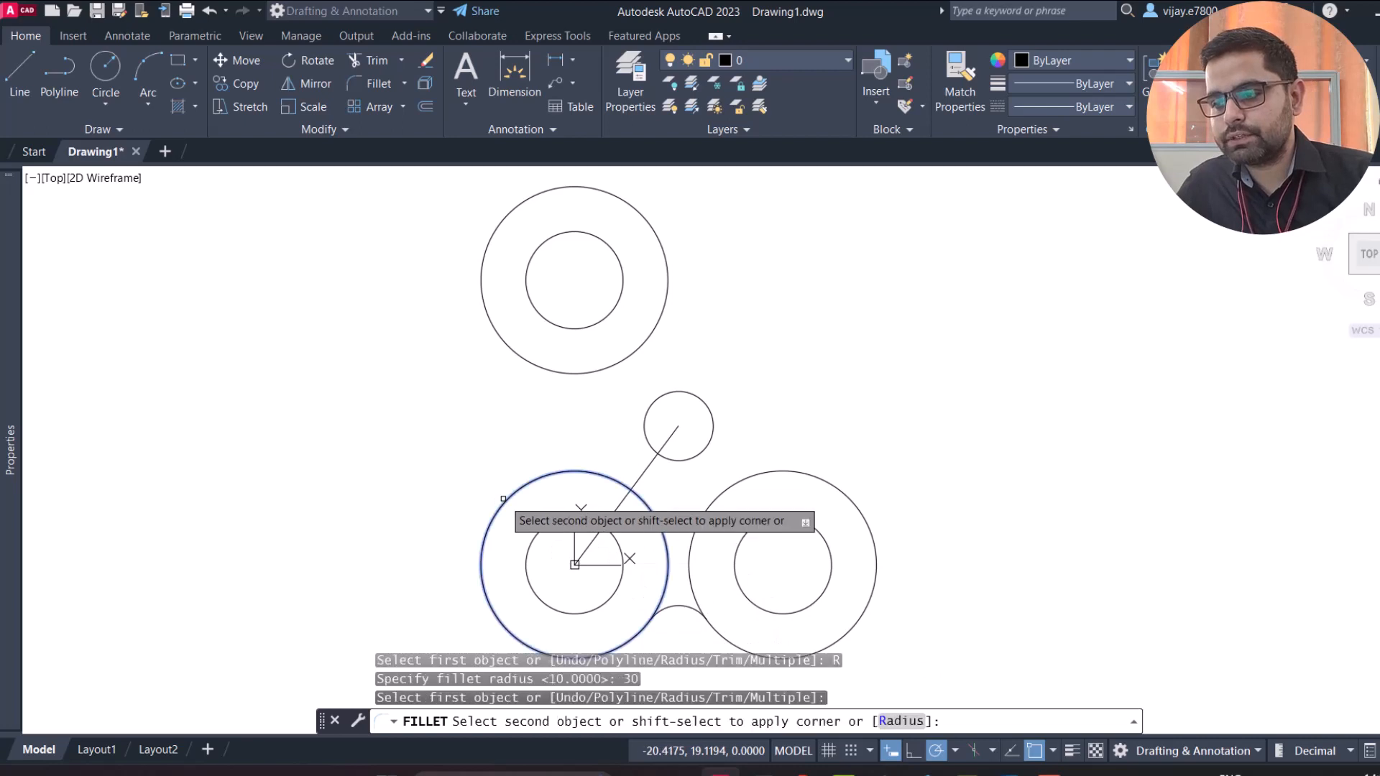
{"action": "left_click", "coordinate": [527, 358]}
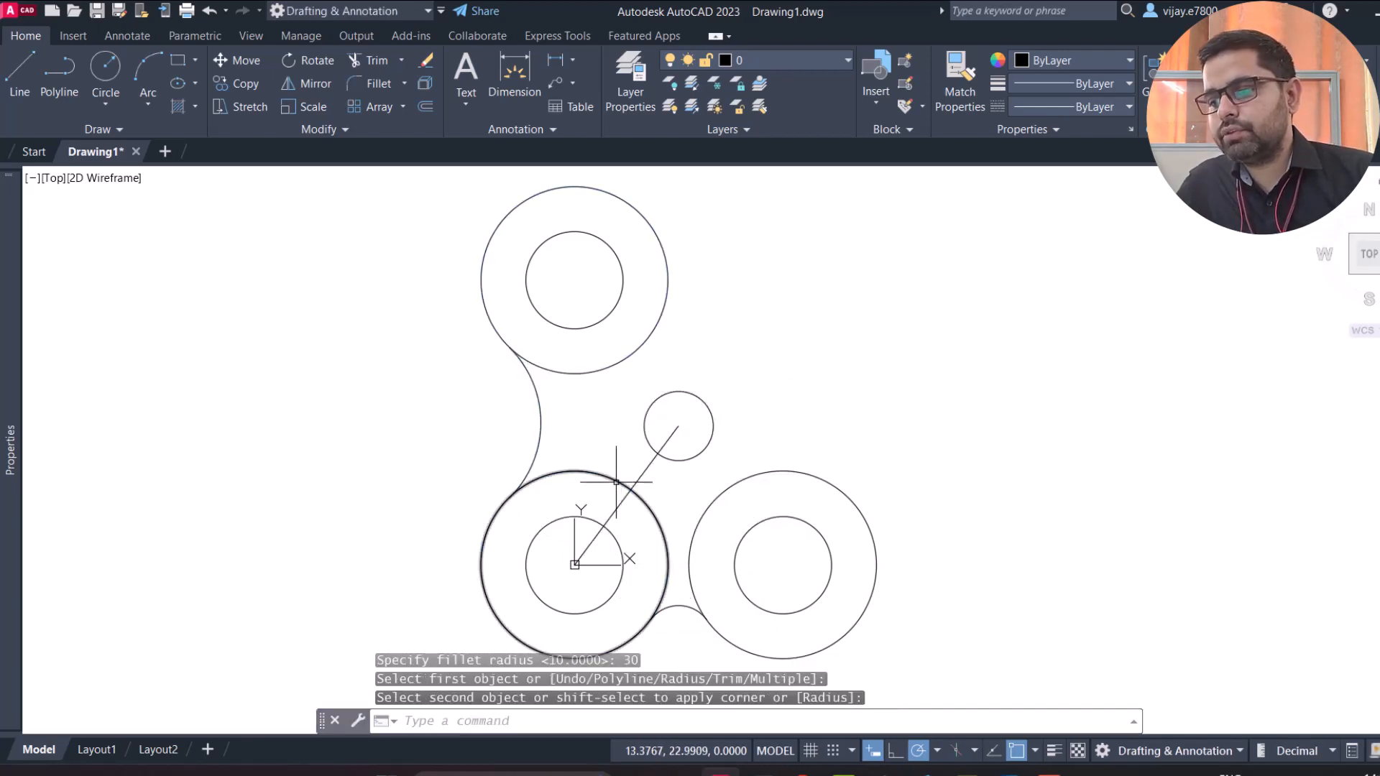
Step: Erase the construction line running from the origin to the centre of the radius 10 circle
{"action": "left_click", "coordinate": [647, 462]}
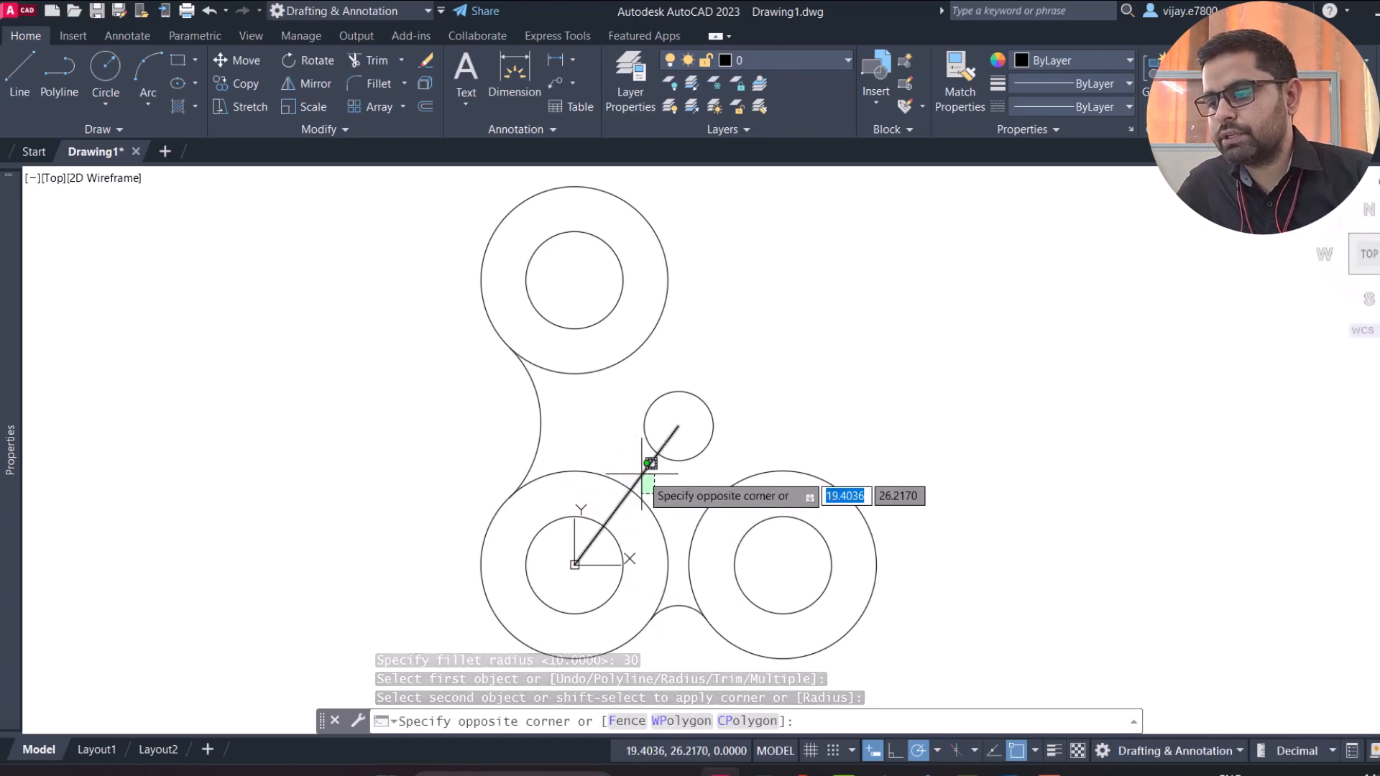
{"action": "left_click", "coordinate": [634, 485]}
{"action": "key", "text": "Delete"}
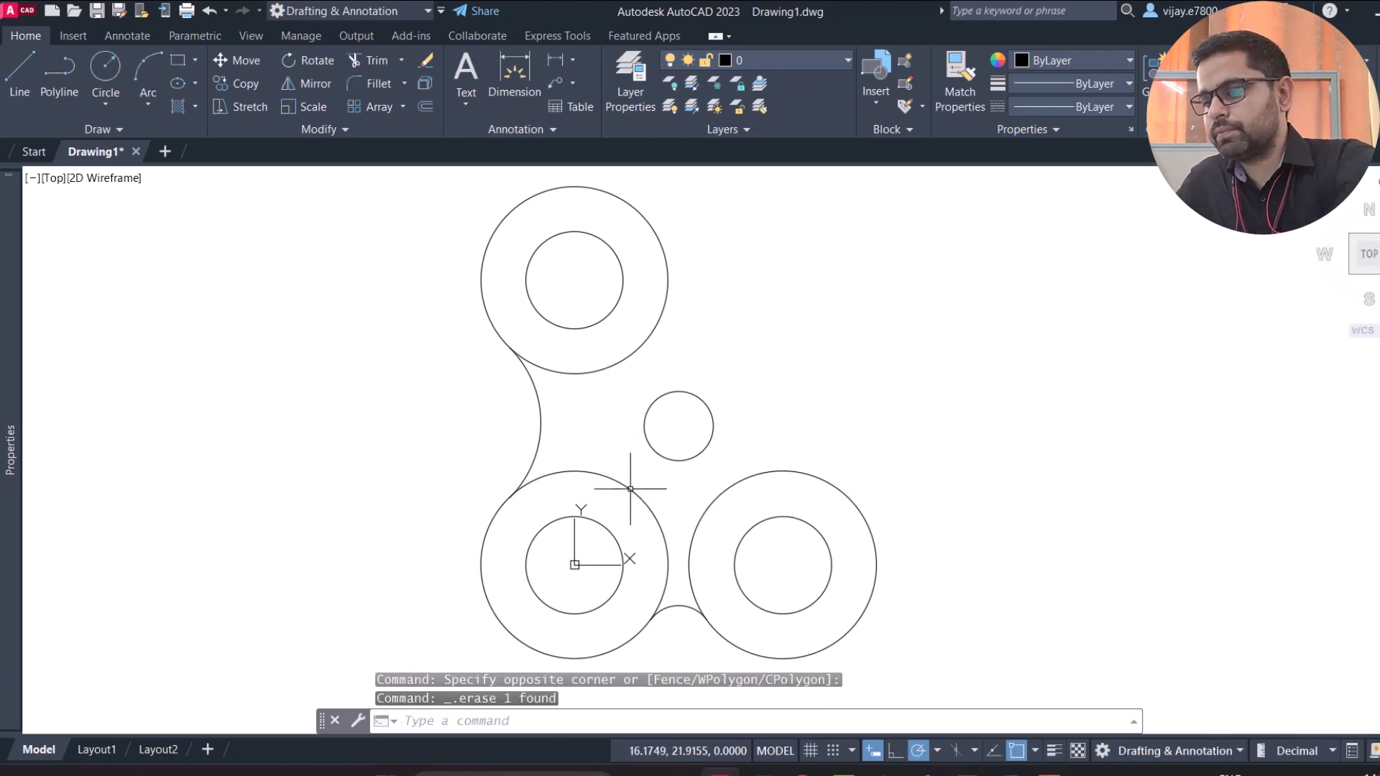
Step: Trim the inner part of the origin boss's outer circle between the two fillet arcs
{"action": "left_click", "coordinate": [361, 63]}
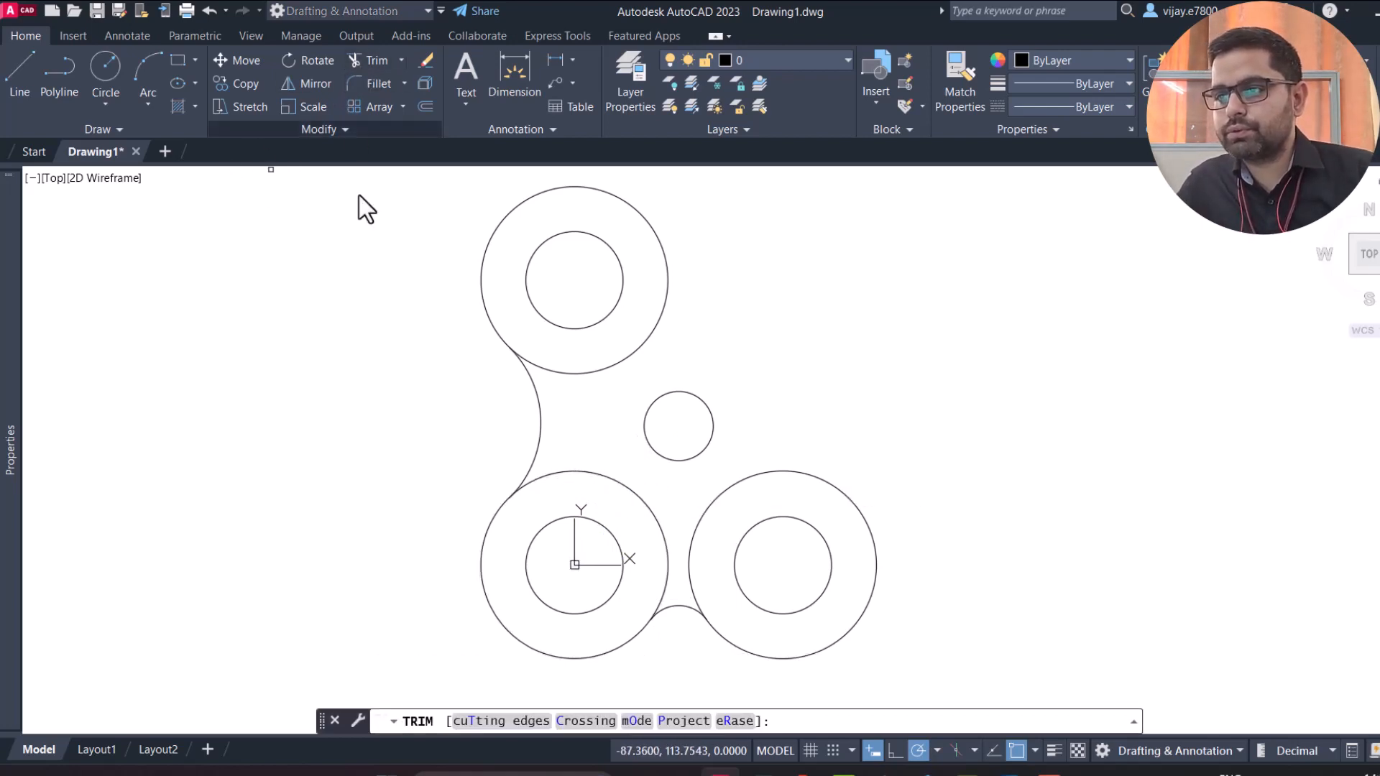
{"action": "left_click", "coordinate": [636, 492]}
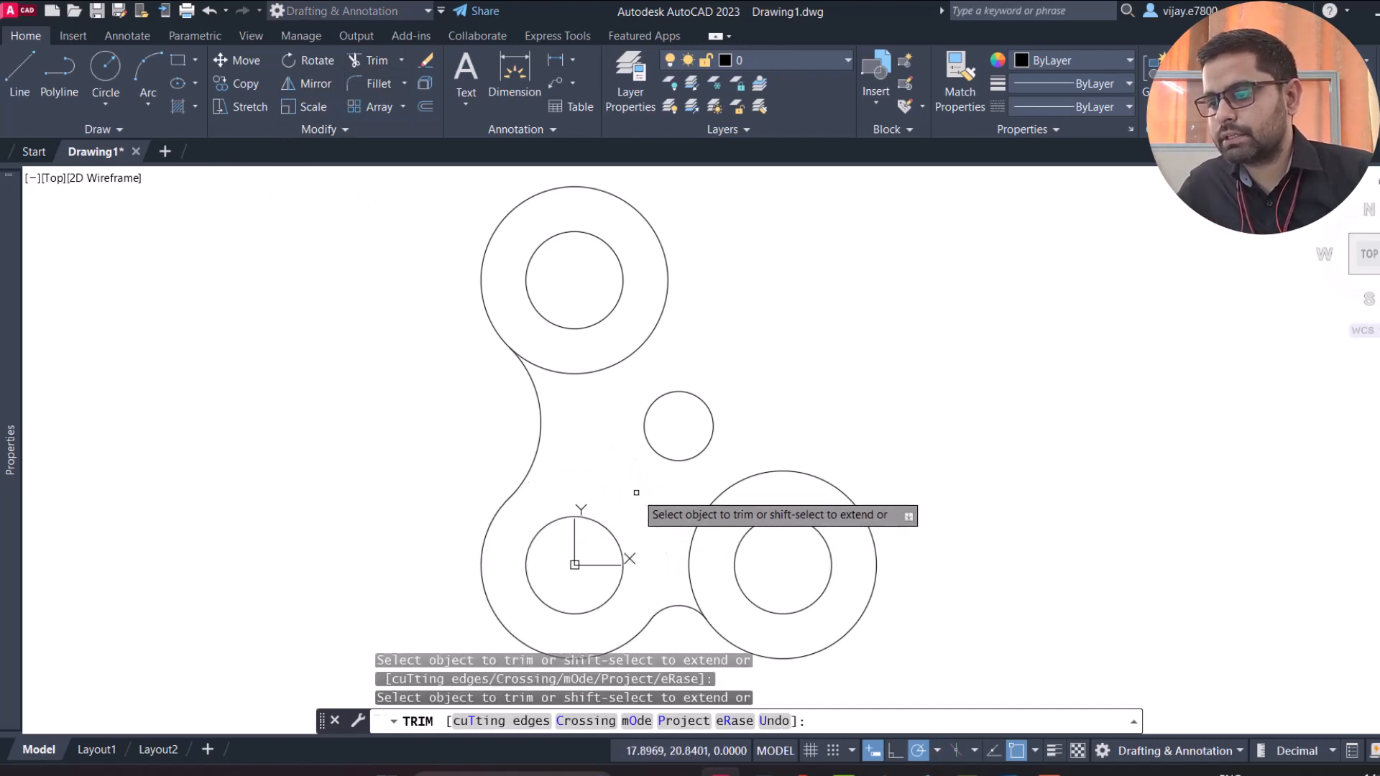
{"action": "right_click", "coordinate": [598, 415]}
{"action": "left_click", "coordinate": [626, 429]}
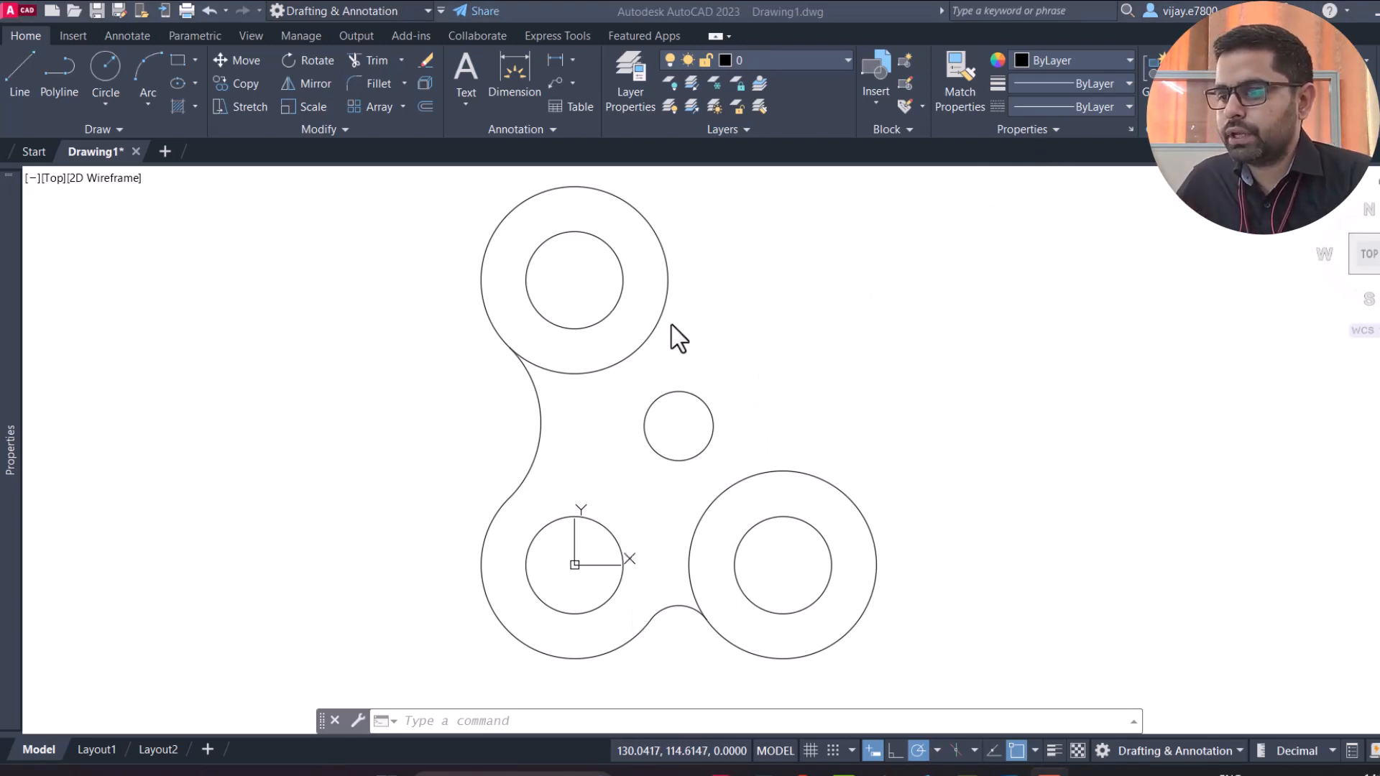
Step: Draw a large tangent-tangent-radius circle touching the upper boss's upper right side and the origin boss's lower right side
{"action": "left_click", "coordinate": [99, 102]}
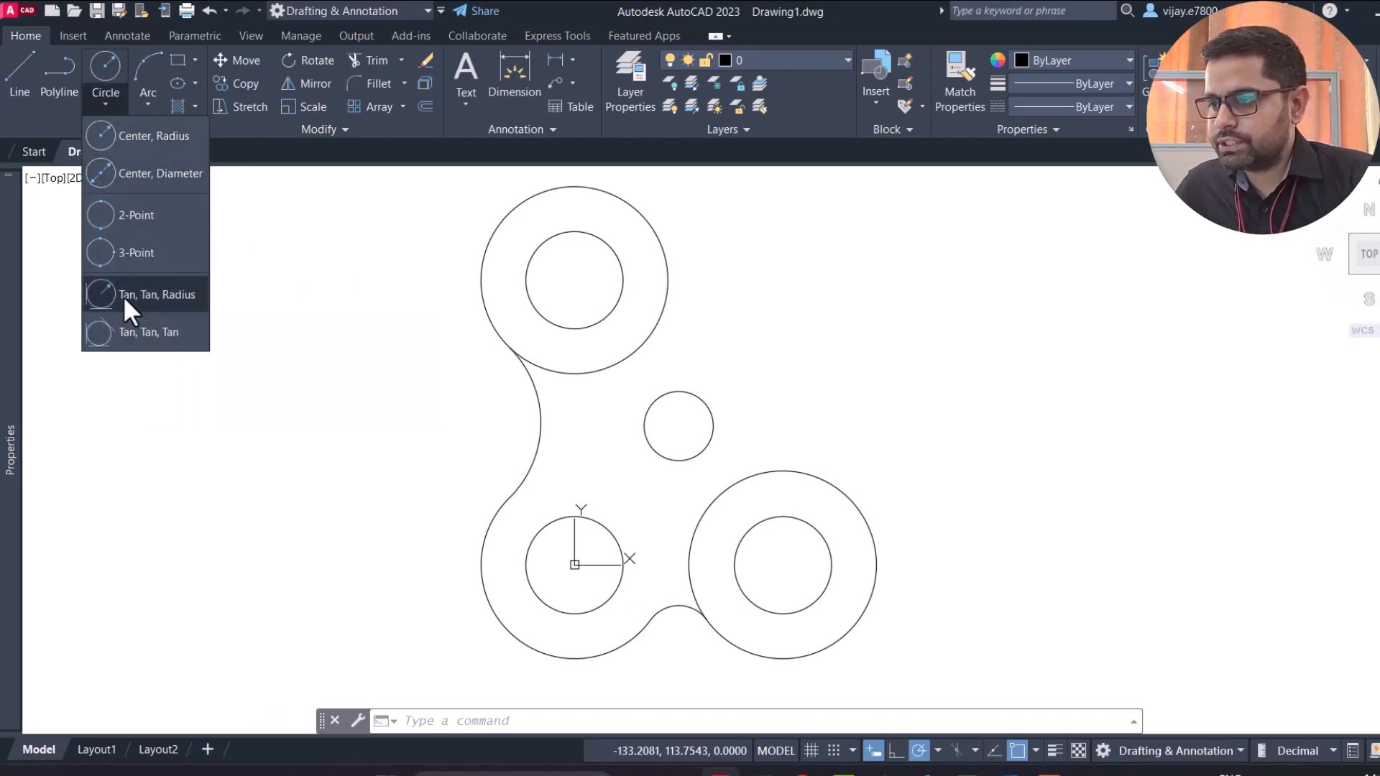
{"action": "left_click", "coordinate": [123, 295]}
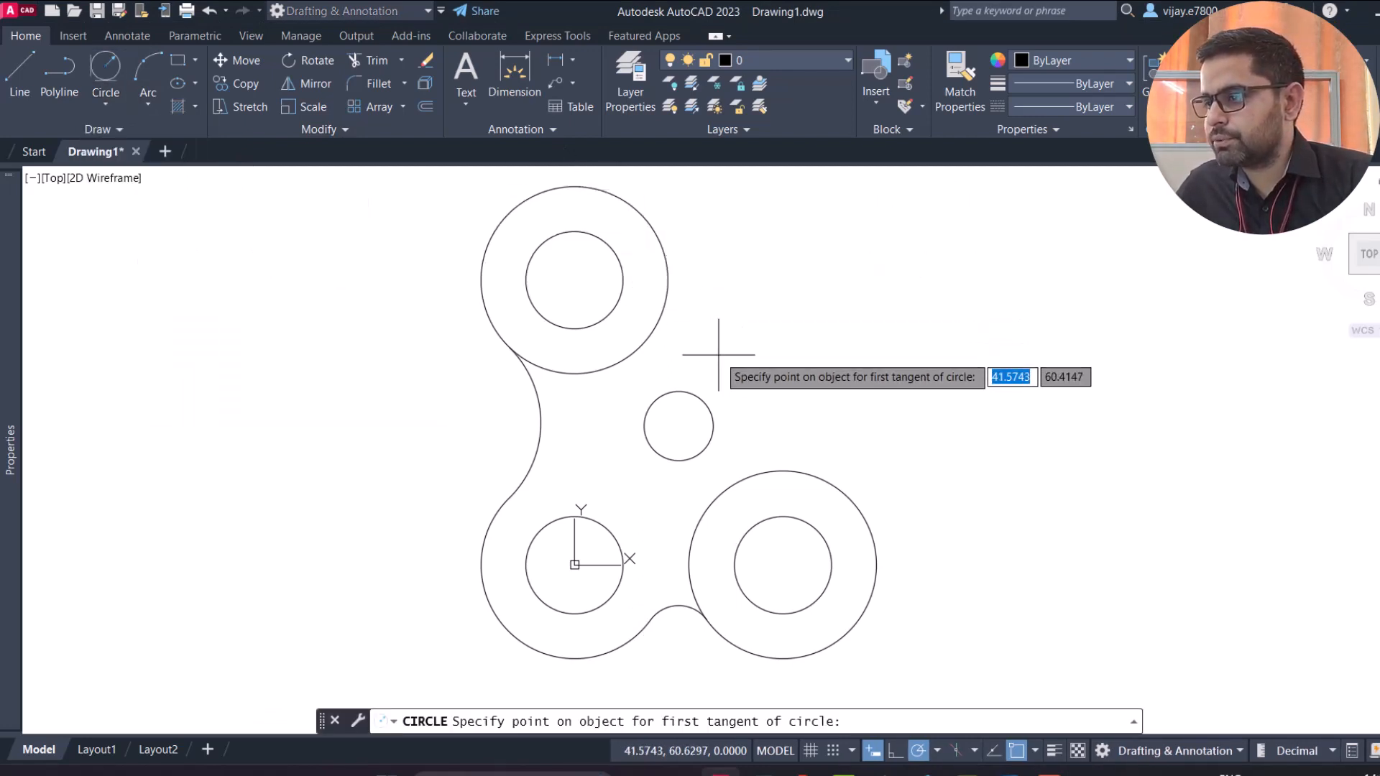
{"action": "left_click", "coordinate": [647, 219]}
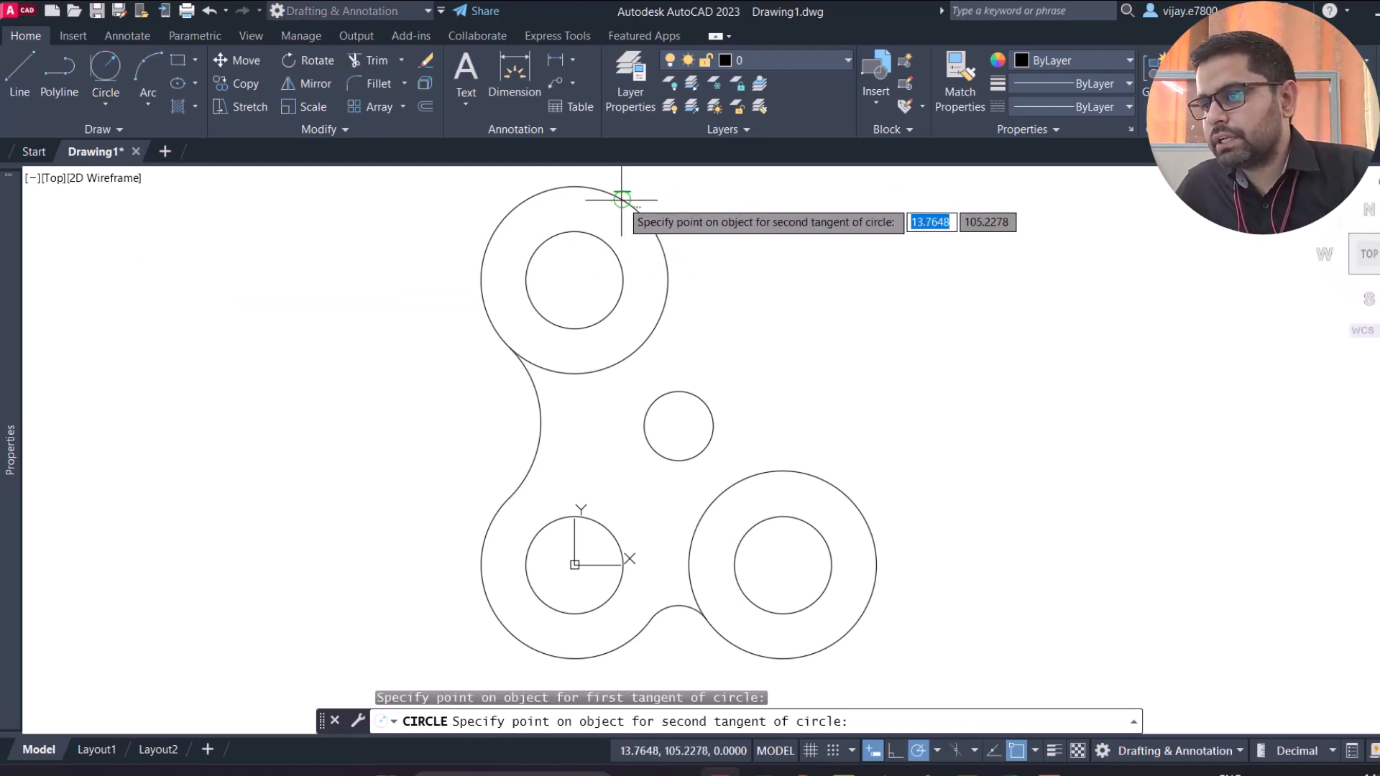
{"action": "left_click", "coordinate": [644, 619]}
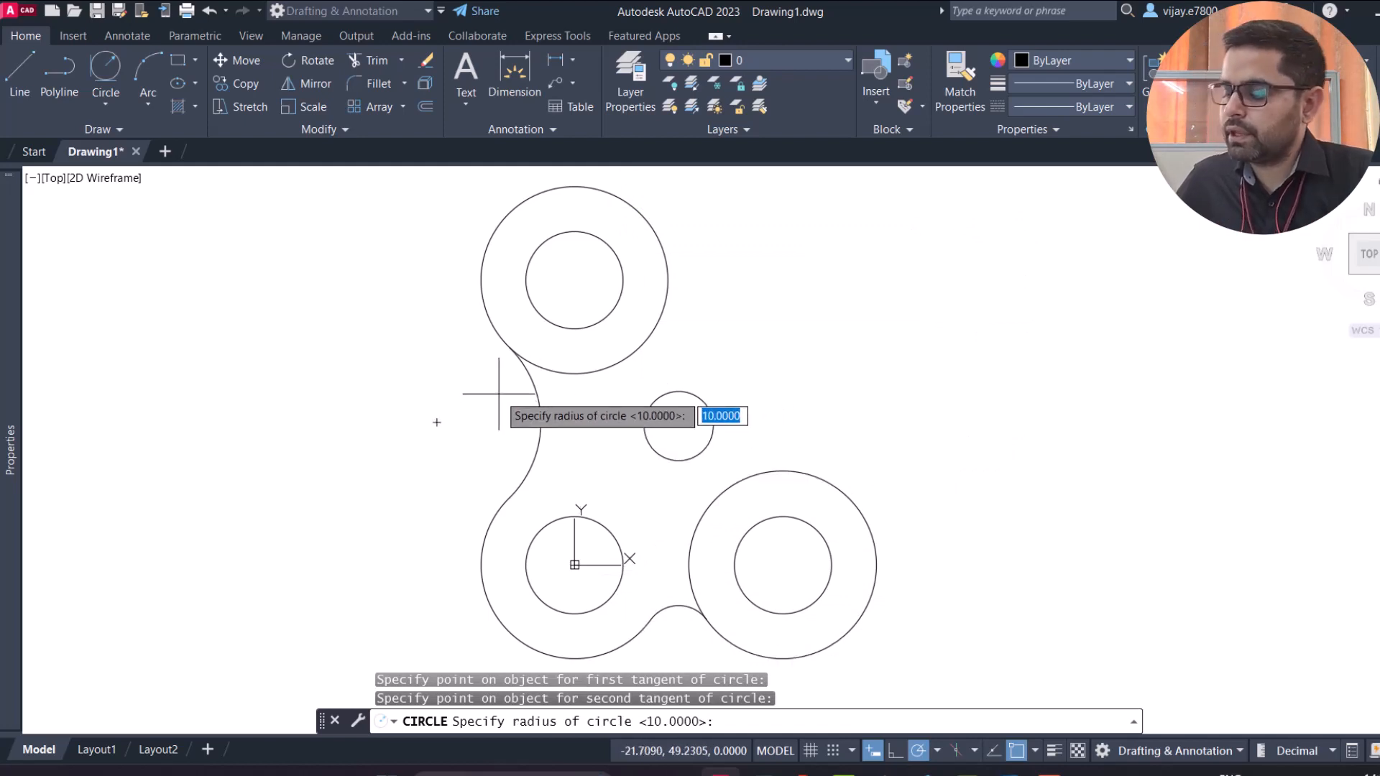
{"action": "key", "text": "Return"}
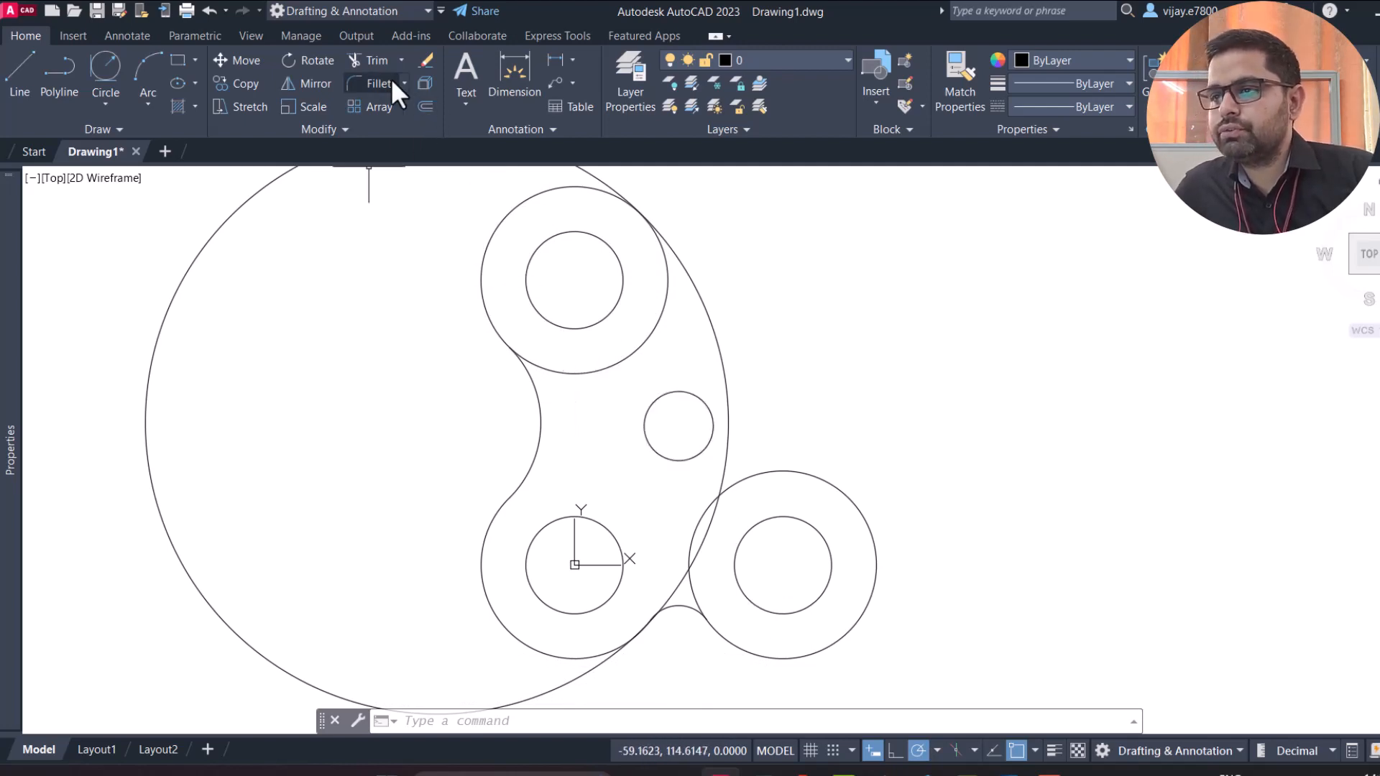
Step: Trim the lower right boss's inner arc and the large circle inside that boss and around the plate's left side
{"action": "left_click", "coordinate": [368, 60]}
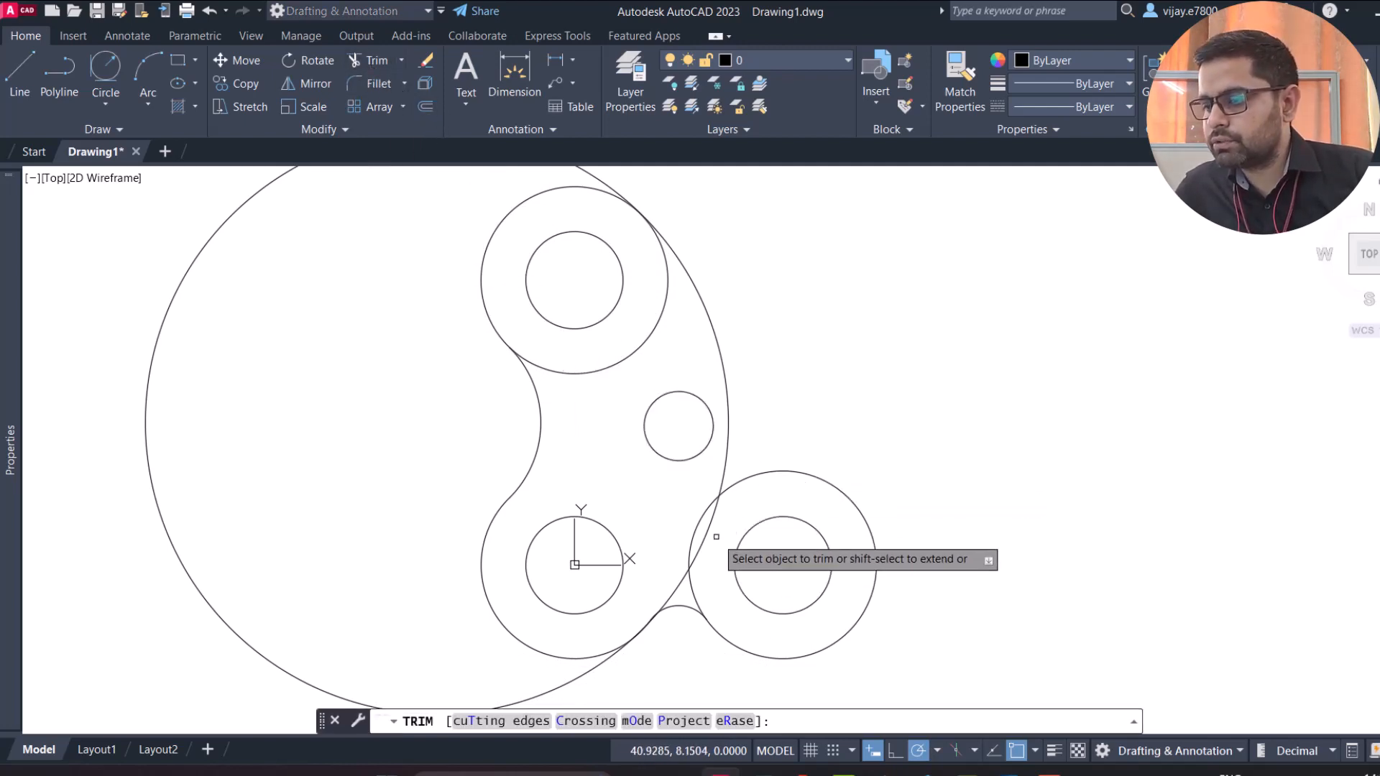
{"action": "left_click_drag", "start_coordinate": [716, 537], "coordinate": [672, 505]}
{"action": "mouse_move", "coordinate": [703, 586]}
{"action": "left_mouse_down"}
{"action": "mouse_move", "coordinate": [680, 580]}
{"action": "mouse_move", "coordinate": [672, 601]}
{"action": "left_mouse_up"}
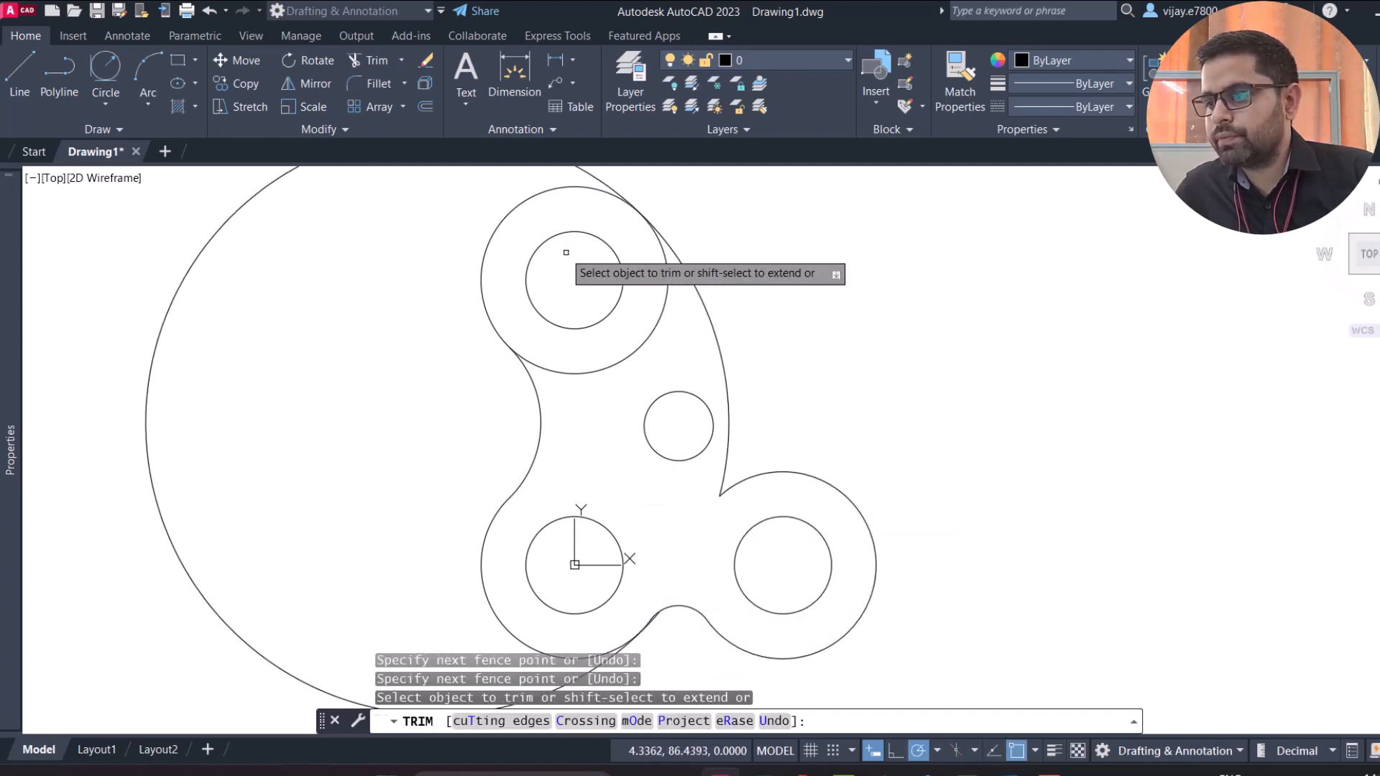
{"action": "left_click", "coordinate": [599, 178]}
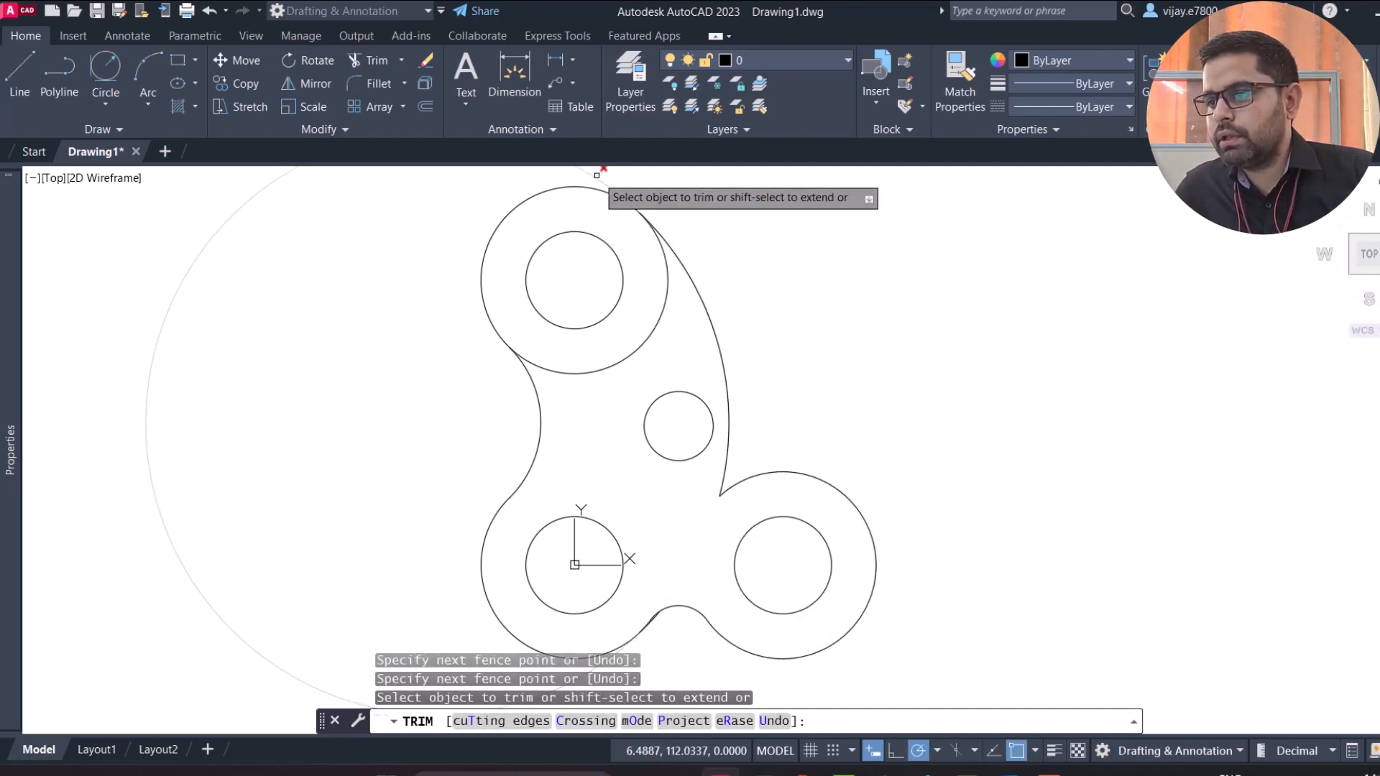
{"action": "right_click", "coordinate": [331, 376]}
{"action": "left_click", "coordinate": [606, 555]}
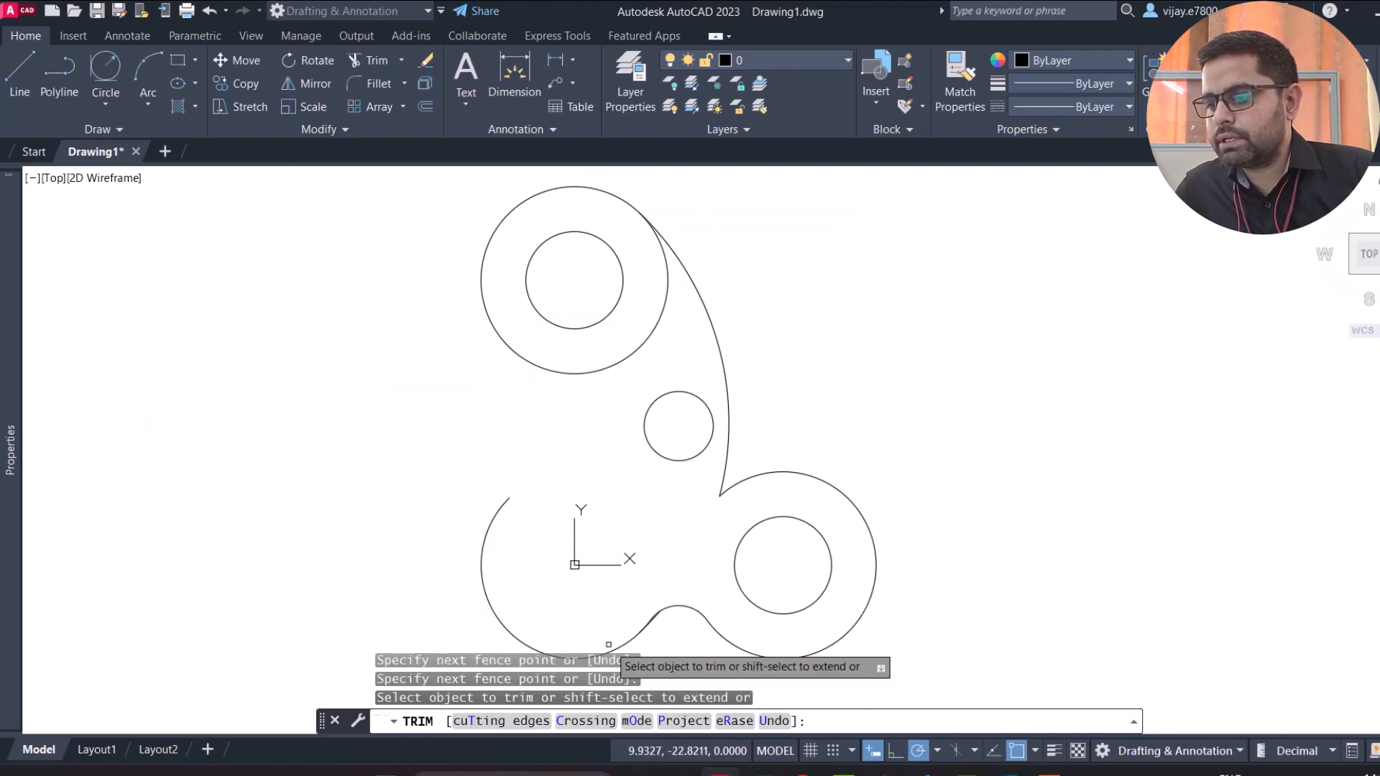
{"action": "key", "text": "ctrl+z"}
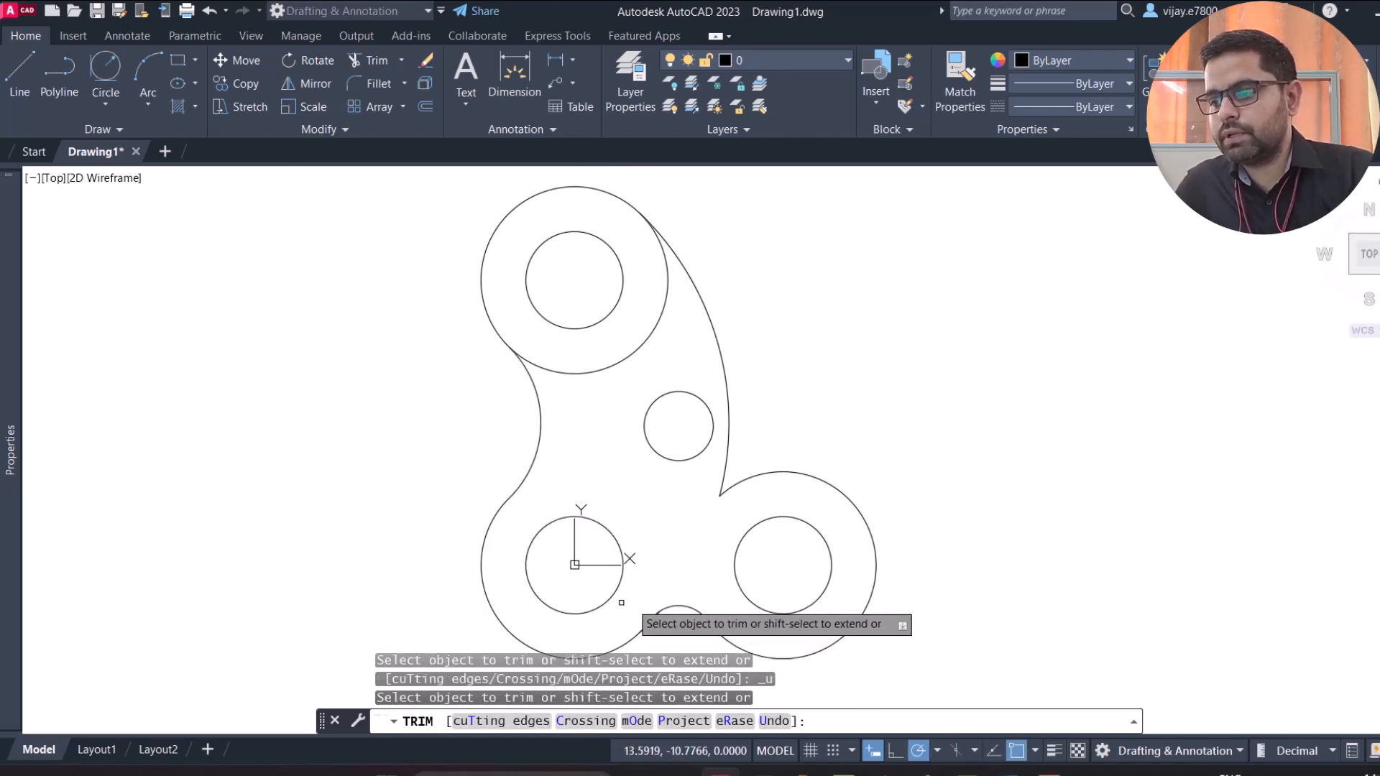
Step: Trim the leftover sliver of the large circle beside the radius 10 fillet between the lower bosses
{"action": "scroll", "coordinate": [625, 611], "scroll_direction": "up", "scroll_amount": 6}
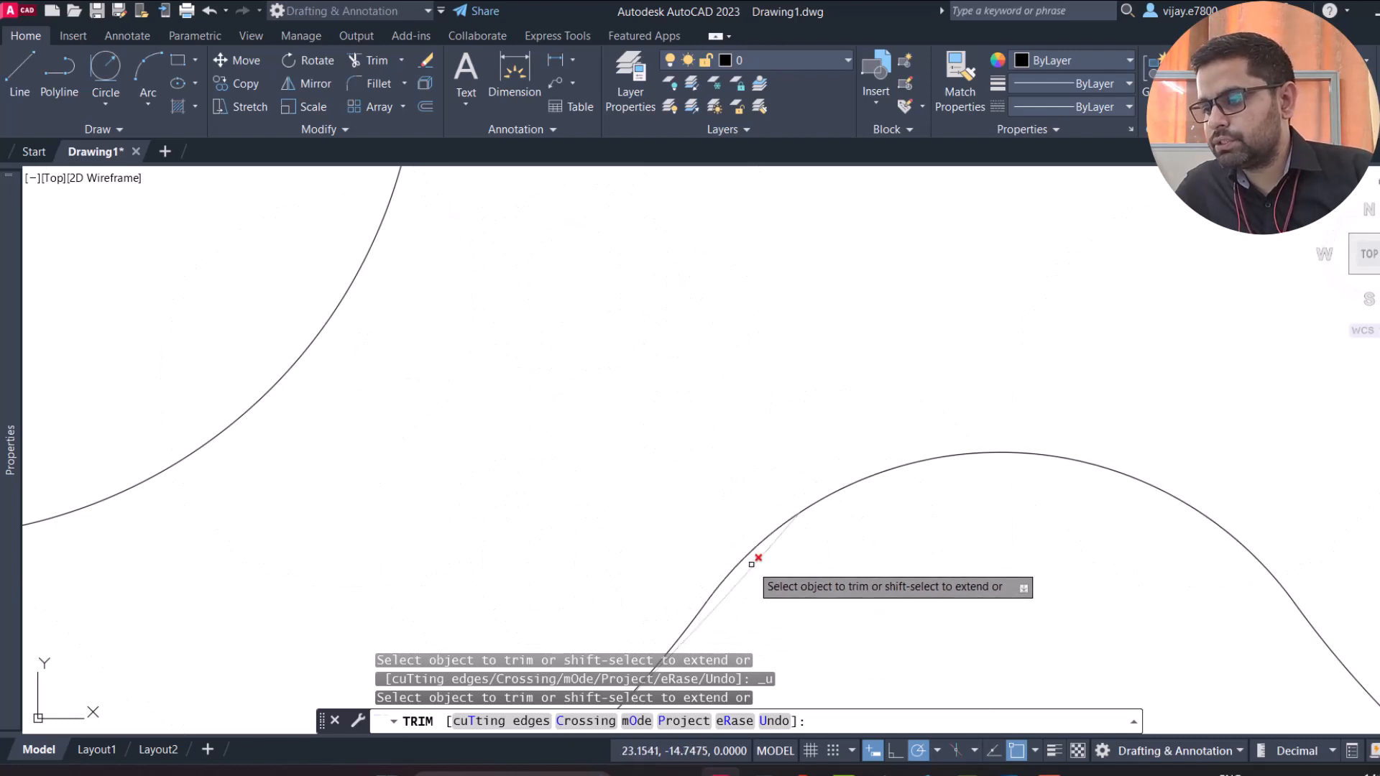
{"action": "scroll", "coordinate": [752, 564], "scroll_direction": "down", "scroll_amount": 3}
{"action": "middle_click_drag", "start_coordinate": [761, 601], "coordinate": [752, 554]}
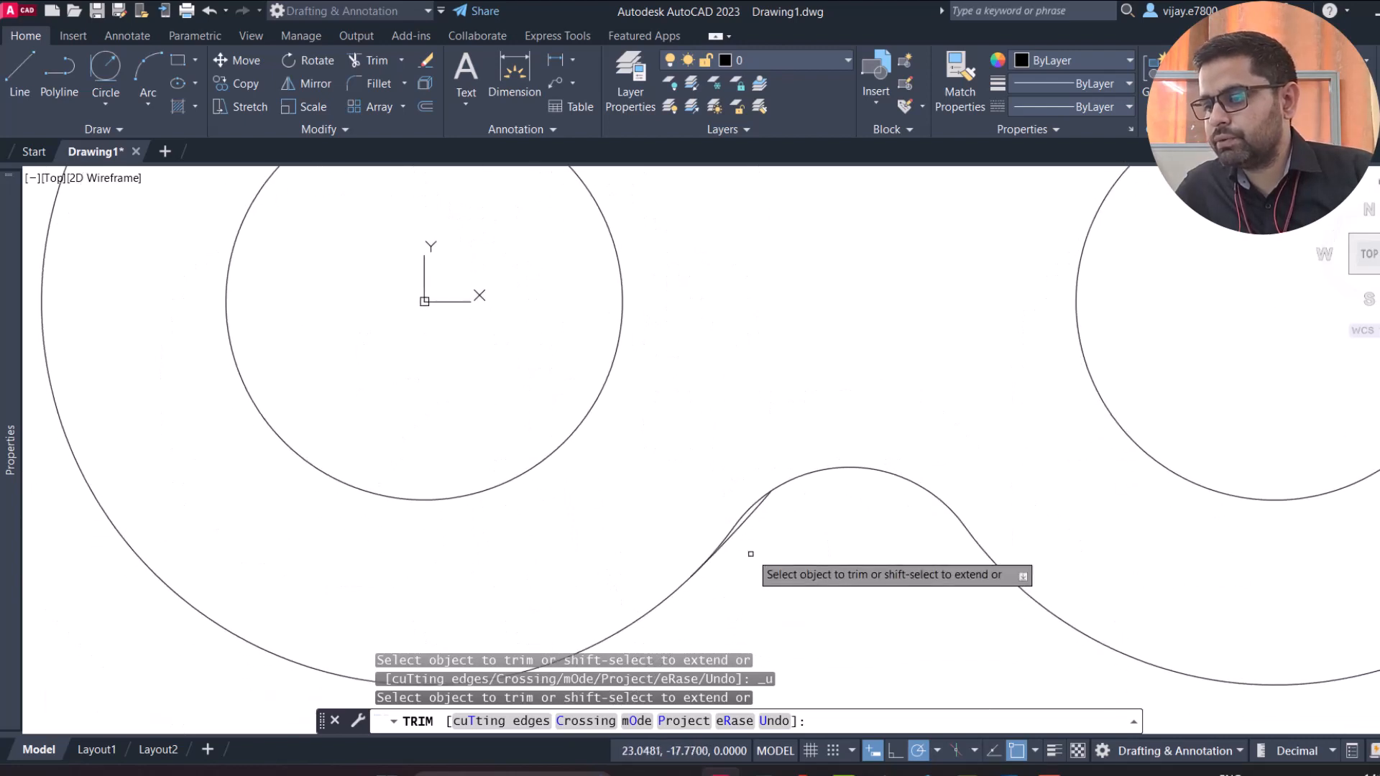
{"action": "left_click", "coordinate": [746, 527]}
{"action": "scroll", "coordinate": [755, 419], "scroll_direction": "down", "scroll_amount": 4}
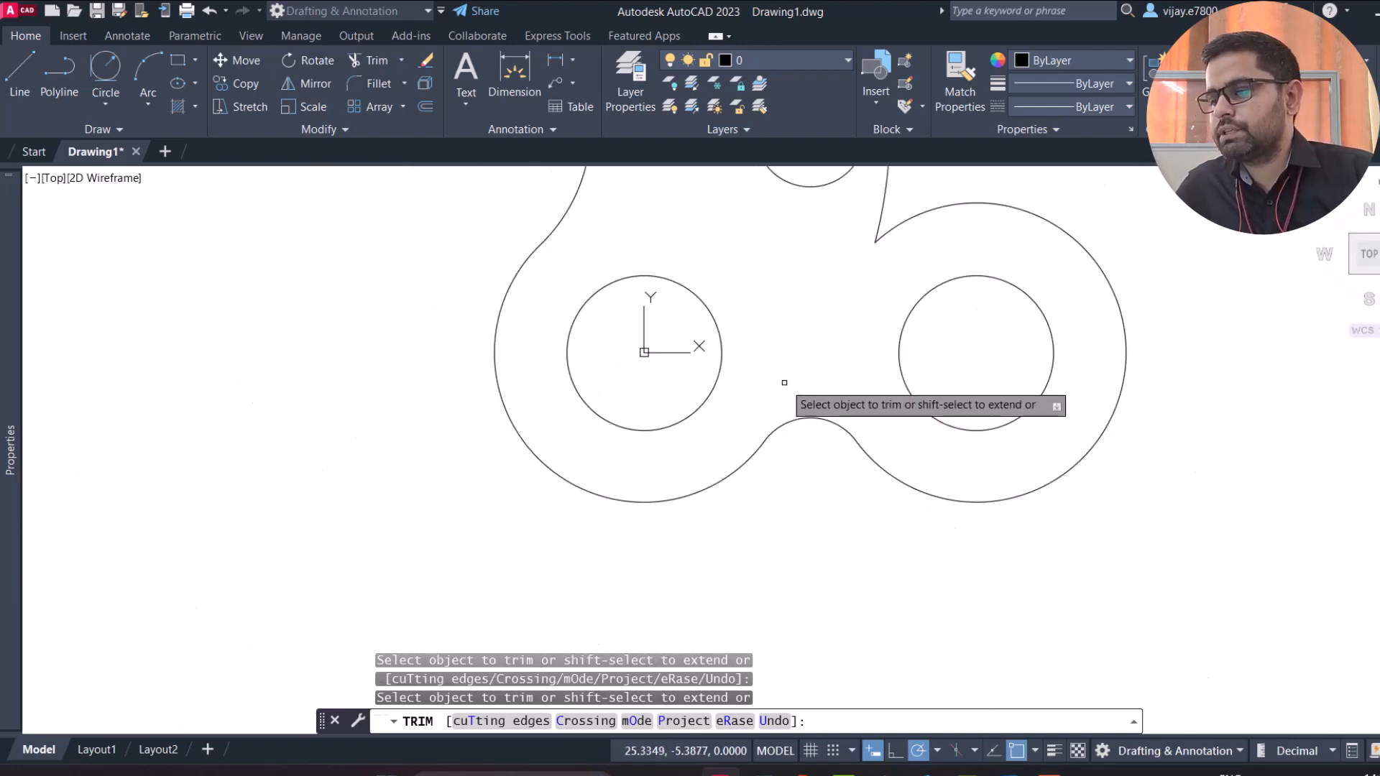
{"action": "mouse_move", "coordinate": [782, 375]}
{"action": "middle_mouse_down"}
{"action": "mouse_move", "coordinate": [785, 352]}
{"action": "mouse_move", "coordinate": [655, 494]}
{"action": "middle_mouse_up"}
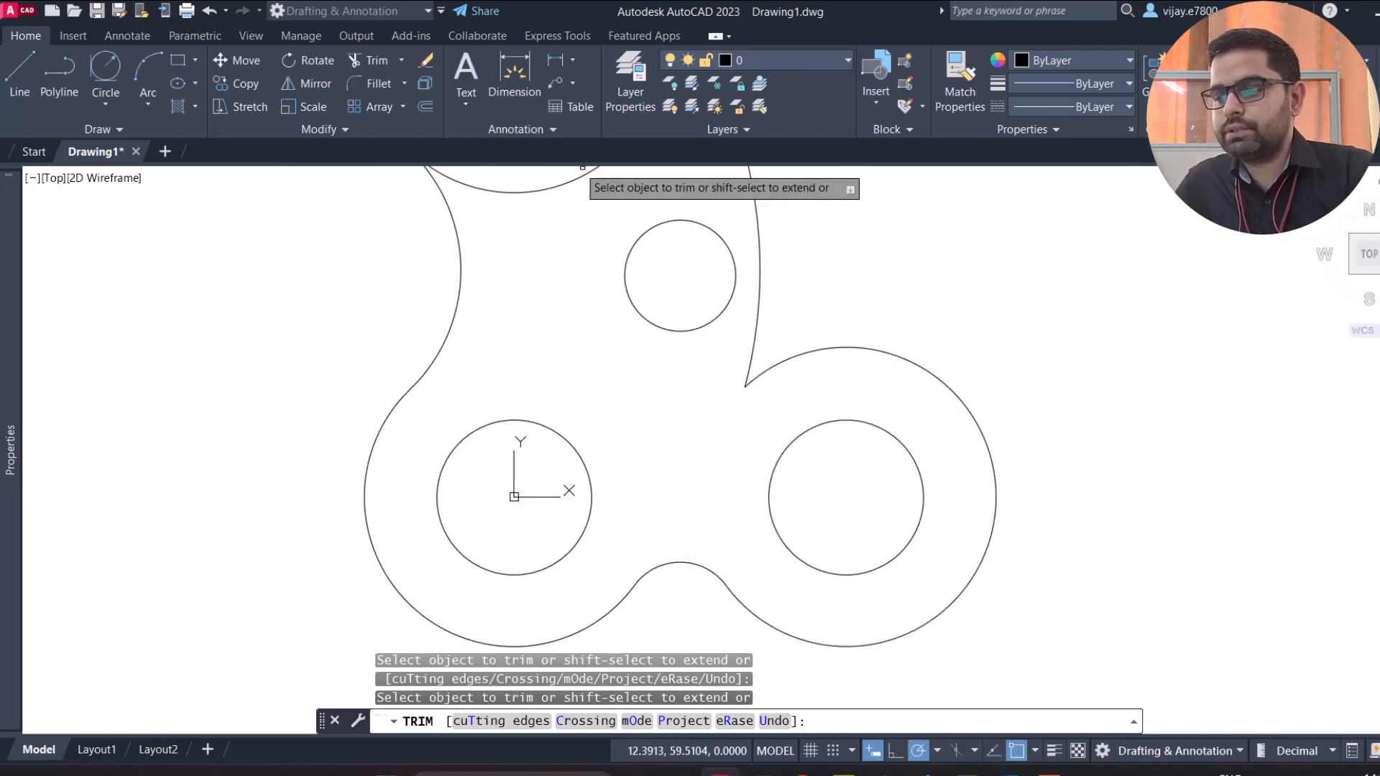
{"action": "key", "text": "Escape"}
Step: Fillet the corner between the large right-hand arc and the lower right boss's outer arc with radius 10
{"action": "mouse_move", "coordinate": [586, 329]}
{"action": "middle_mouse_down"}
{"action": "mouse_move", "coordinate": [583, 317]}
{"action": "mouse_move", "coordinate": [440, 431]}
{"action": "middle_mouse_up"}
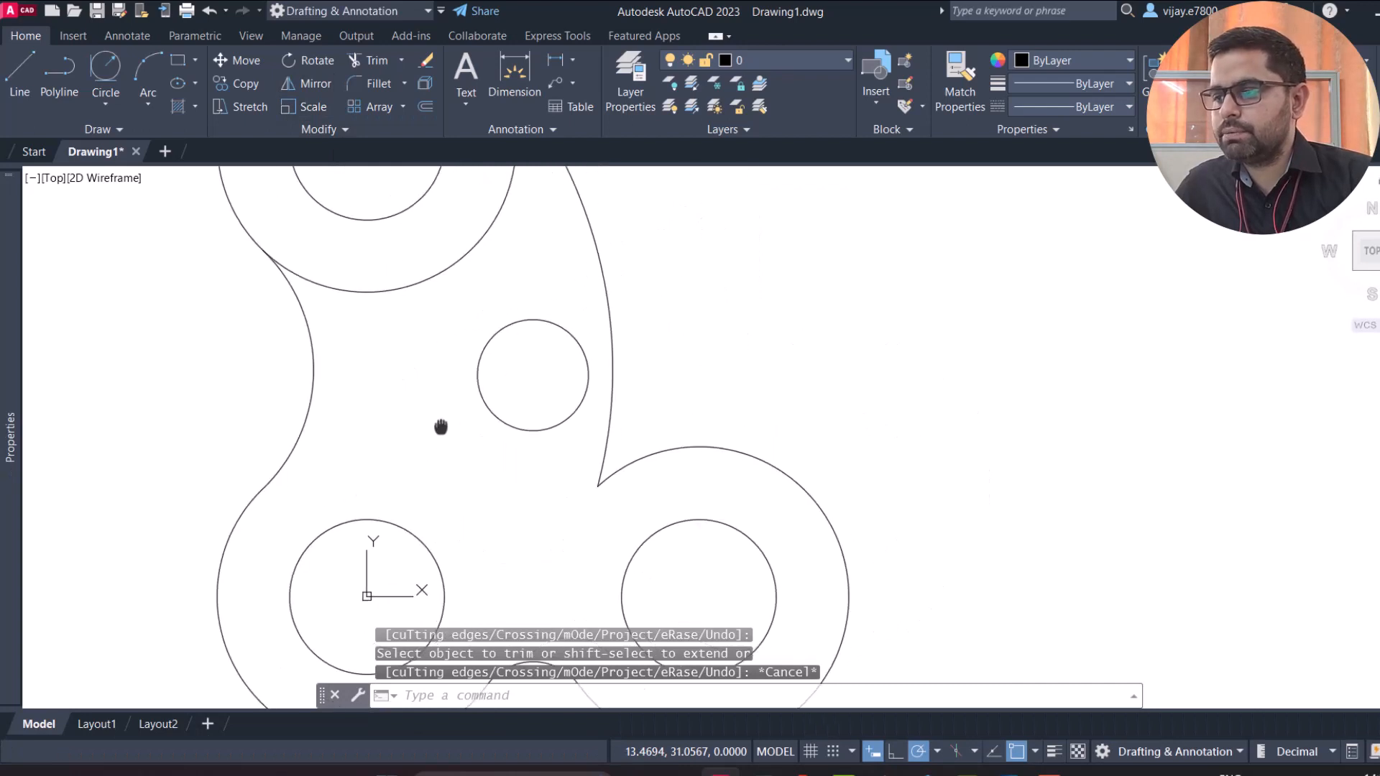
{"action": "scroll", "coordinate": [441, 432], "scroll_direction": "down", "scroll_amount": 2}
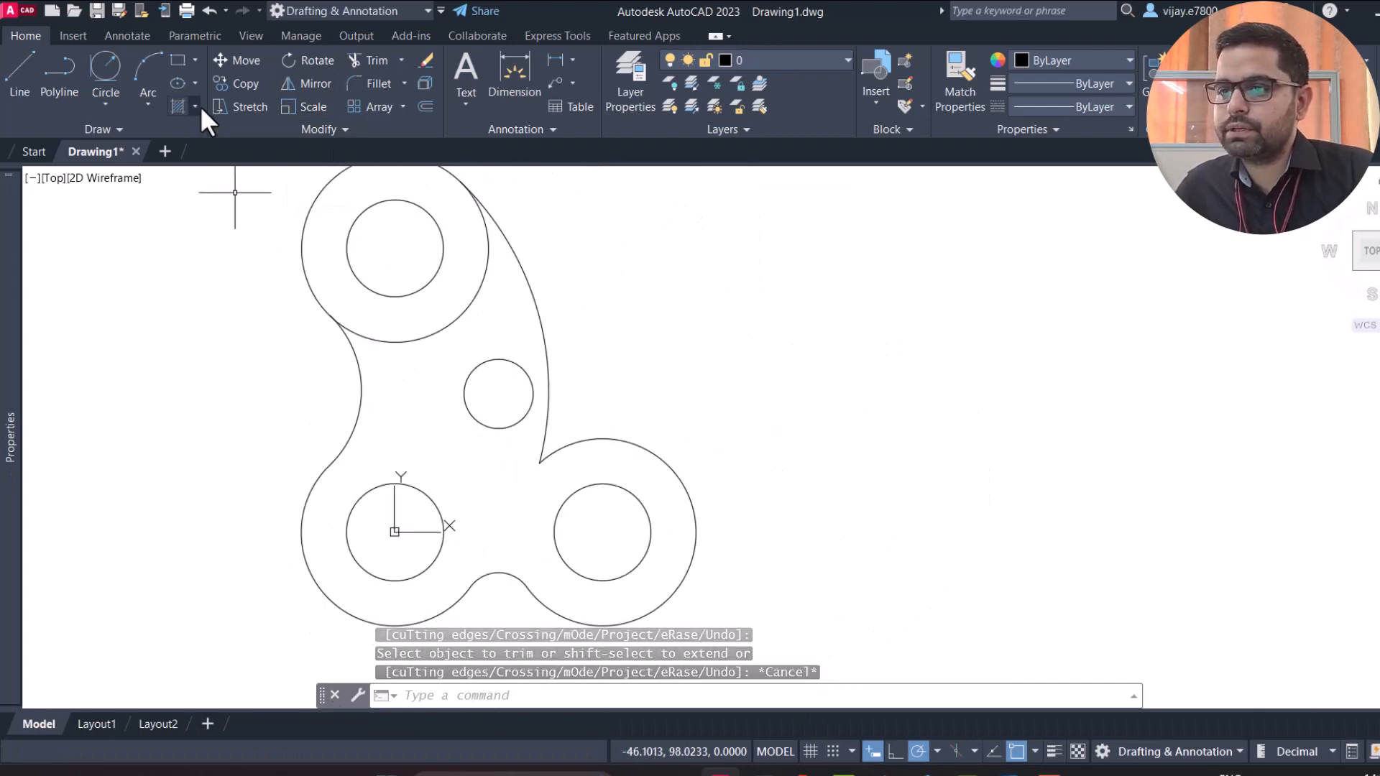
{"action": "left_click", "coordinate": [374, 83]}
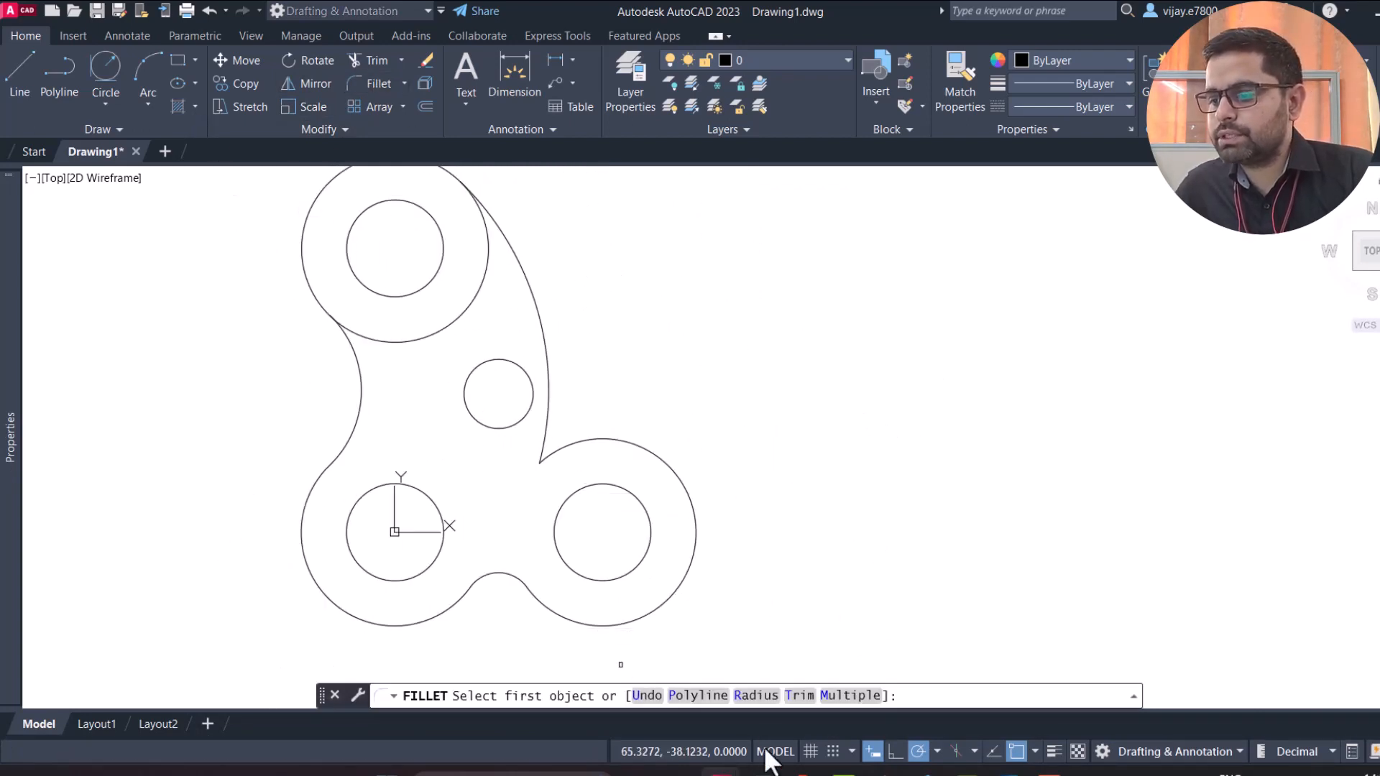
{"action": "left_click", "coordinate": [756, 696]}
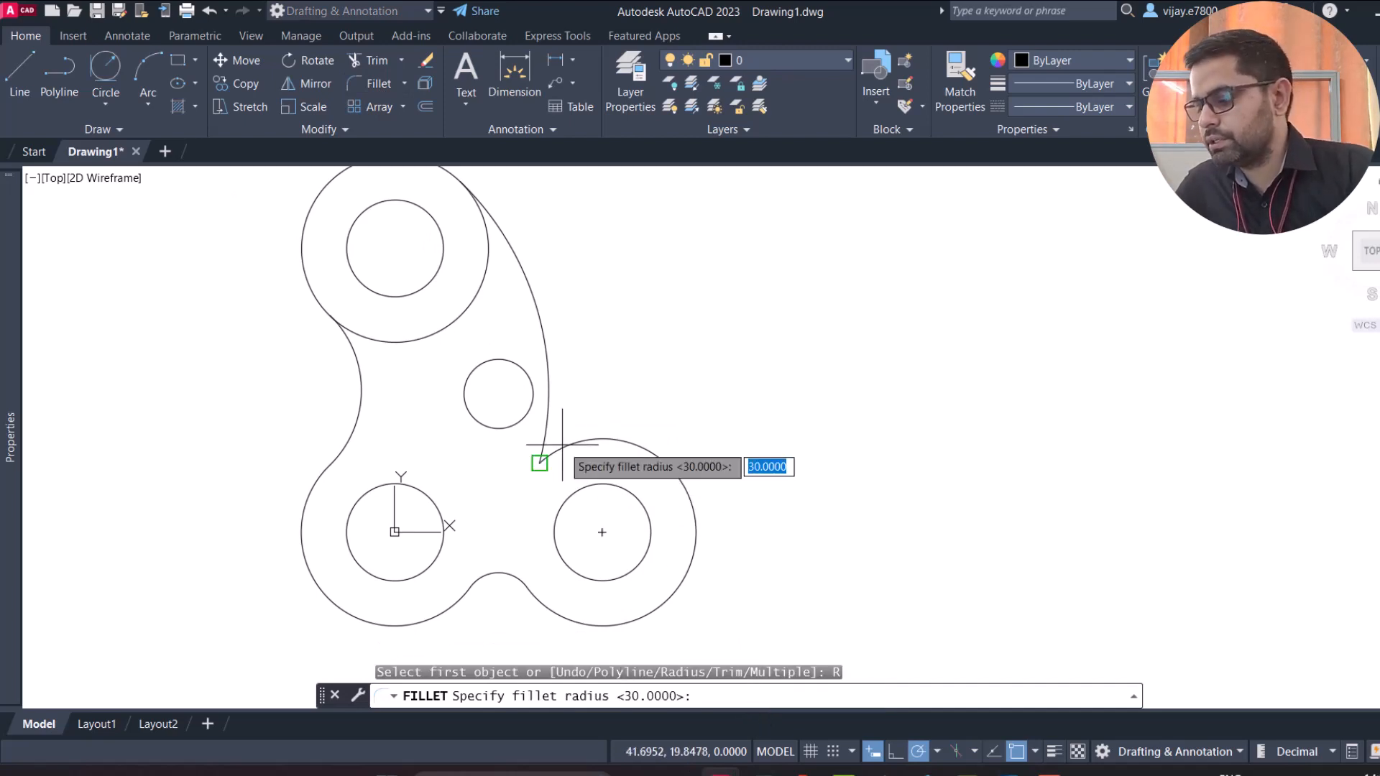
{"action": "type", "text": "10"}
{"action": "key", "text": "Return"}
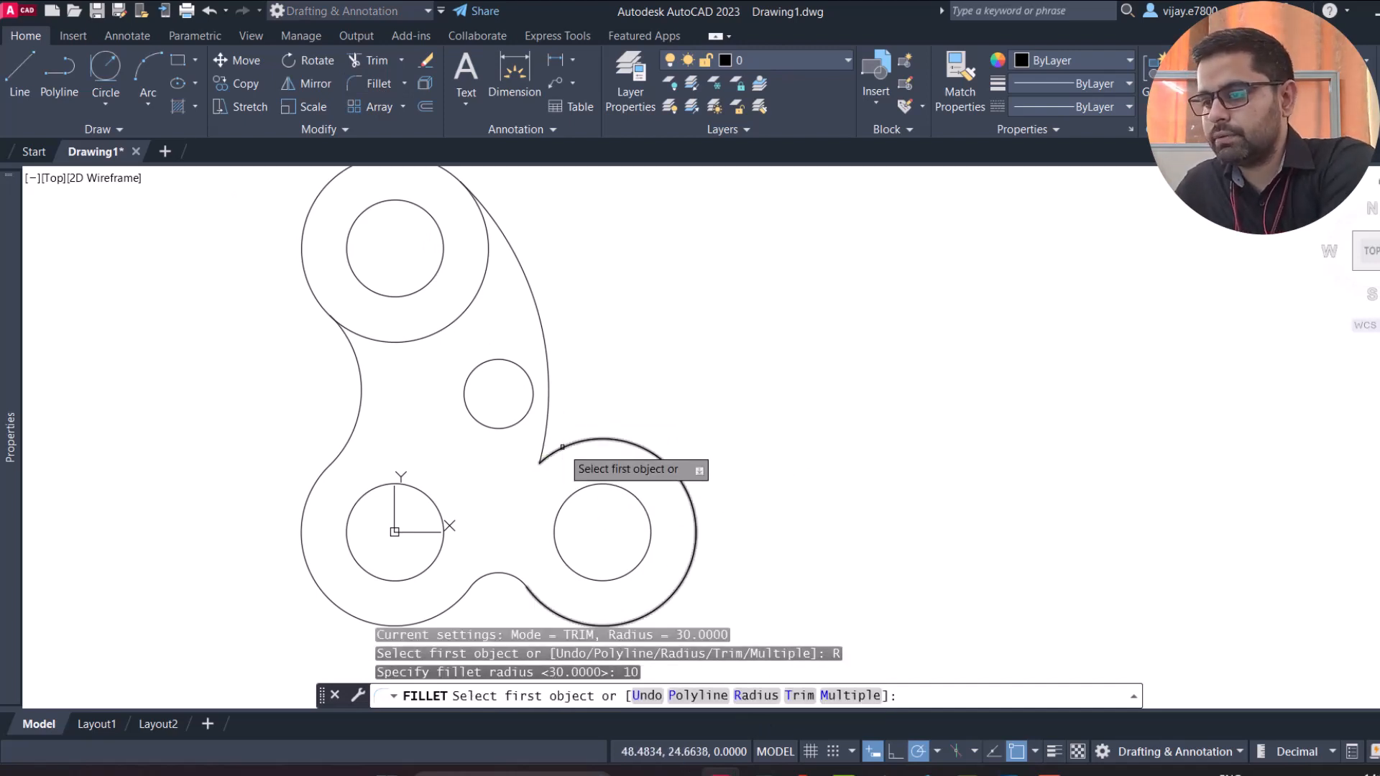
{"action": "left_click", "coordinate": [562, 446]}
{"action": "left_click", "coordinate": [548, 434]}
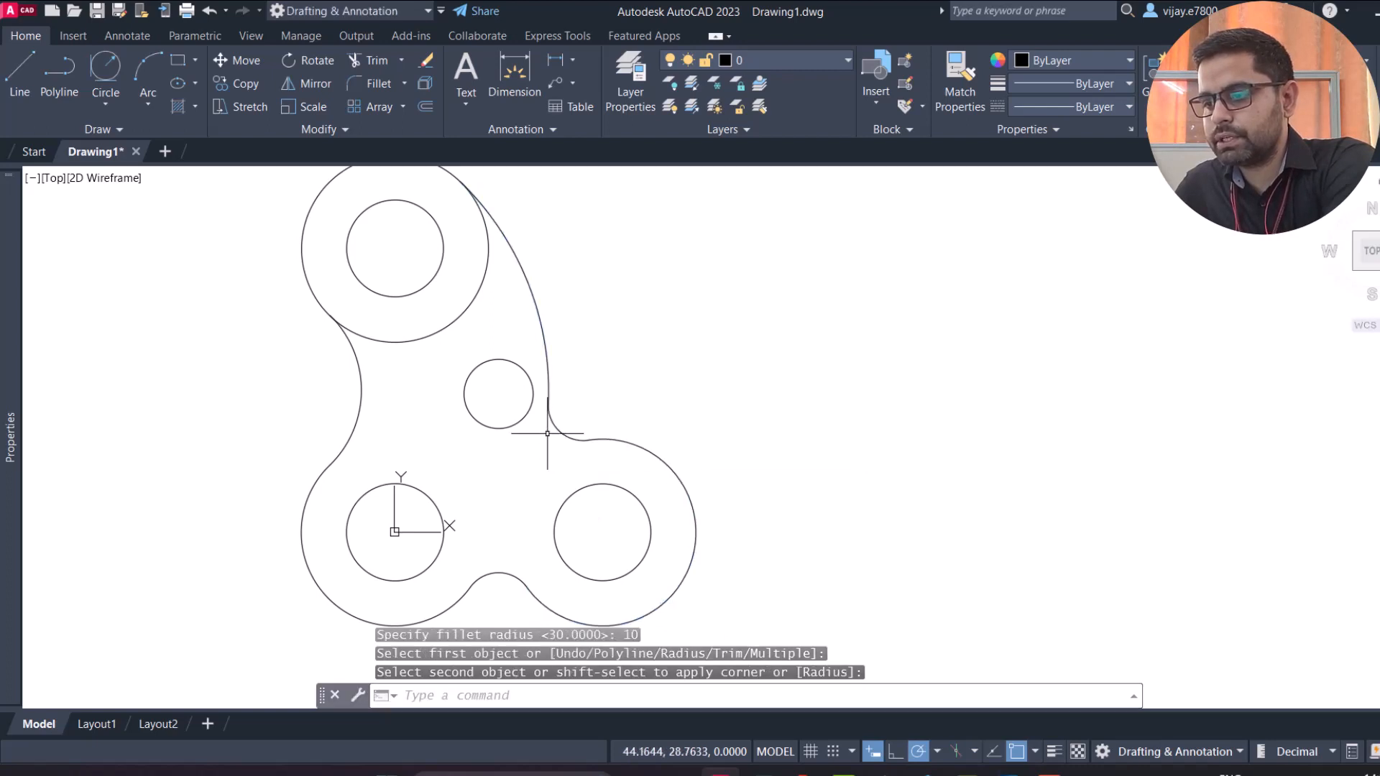
Step: Draw a line from the large arc's junction with the upper boss to a tangent point on the lower right boss's outer arc
{"action": "middle_click_drag", "start_coordinate": [761, 425], "coordinate": [753, 499]}
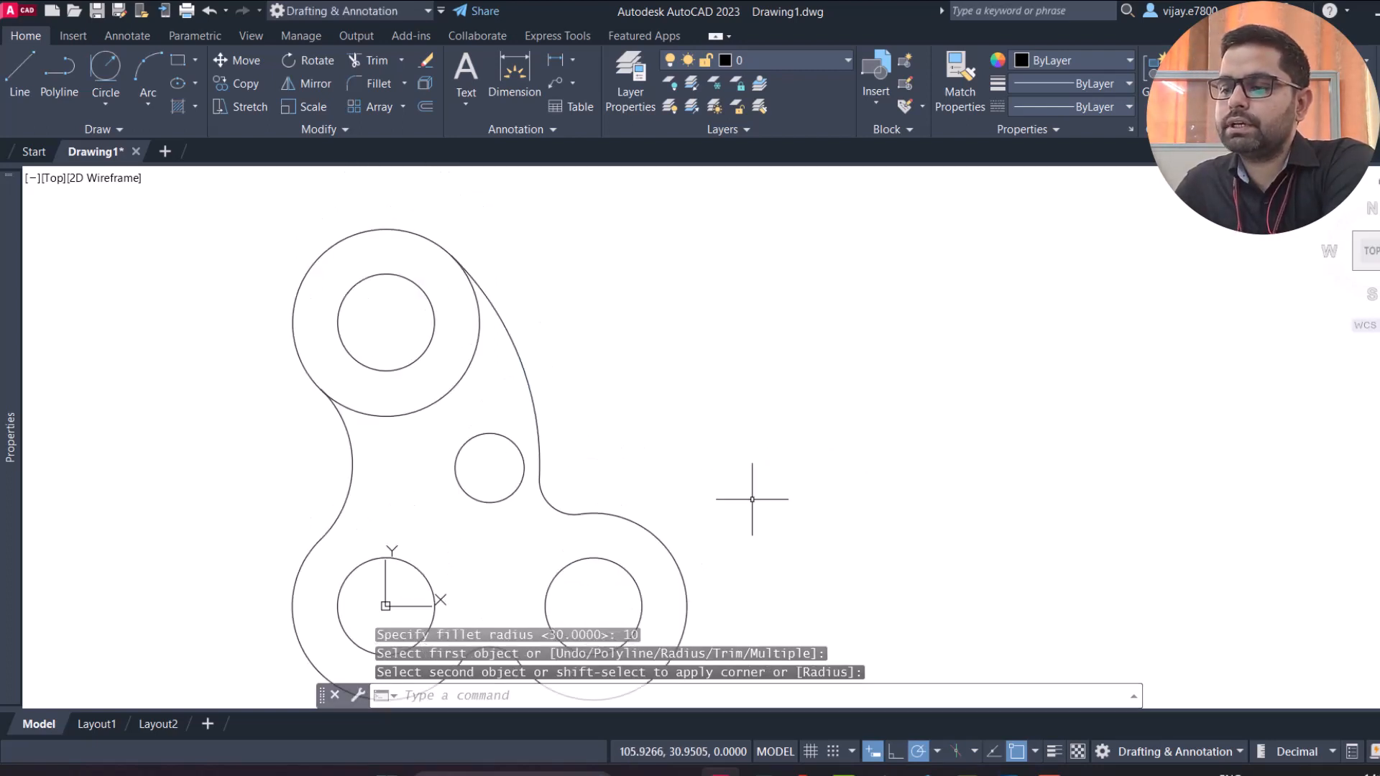
{"action": "left_click", "coordinate": [30, 80]}
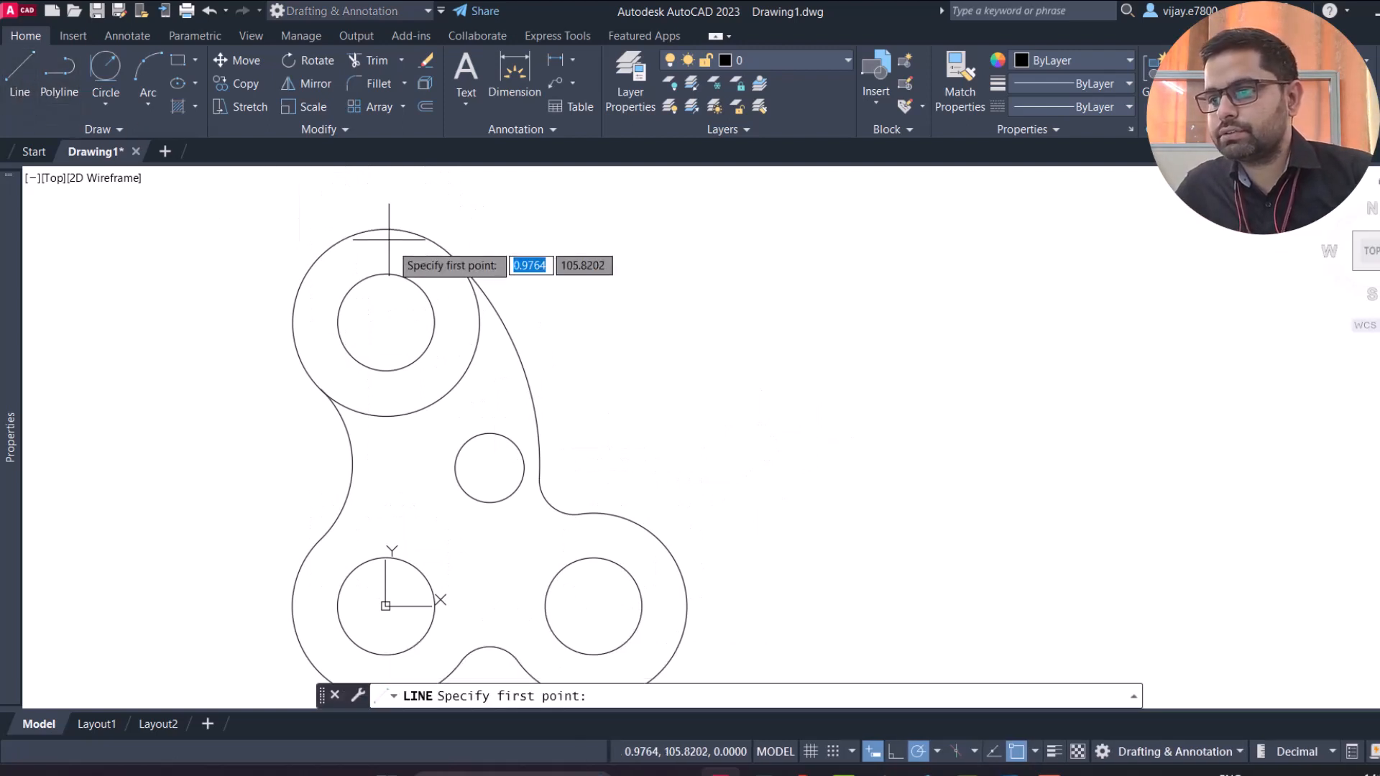
{"action": "left_click", "coordinate": [451, 255]}
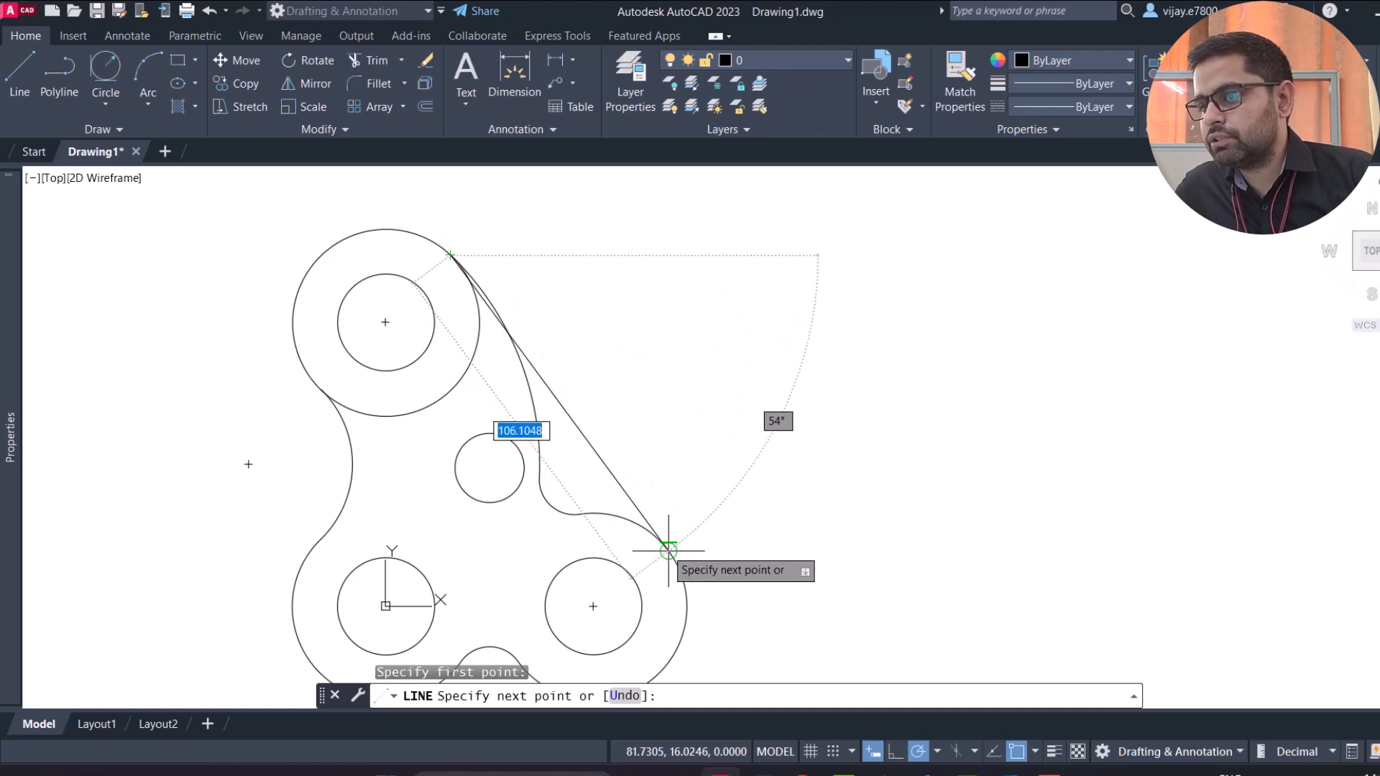
{"action": "scroll", "coordinate": [432, 260], "scroll_direction": "up", "scroll_amount": 8}
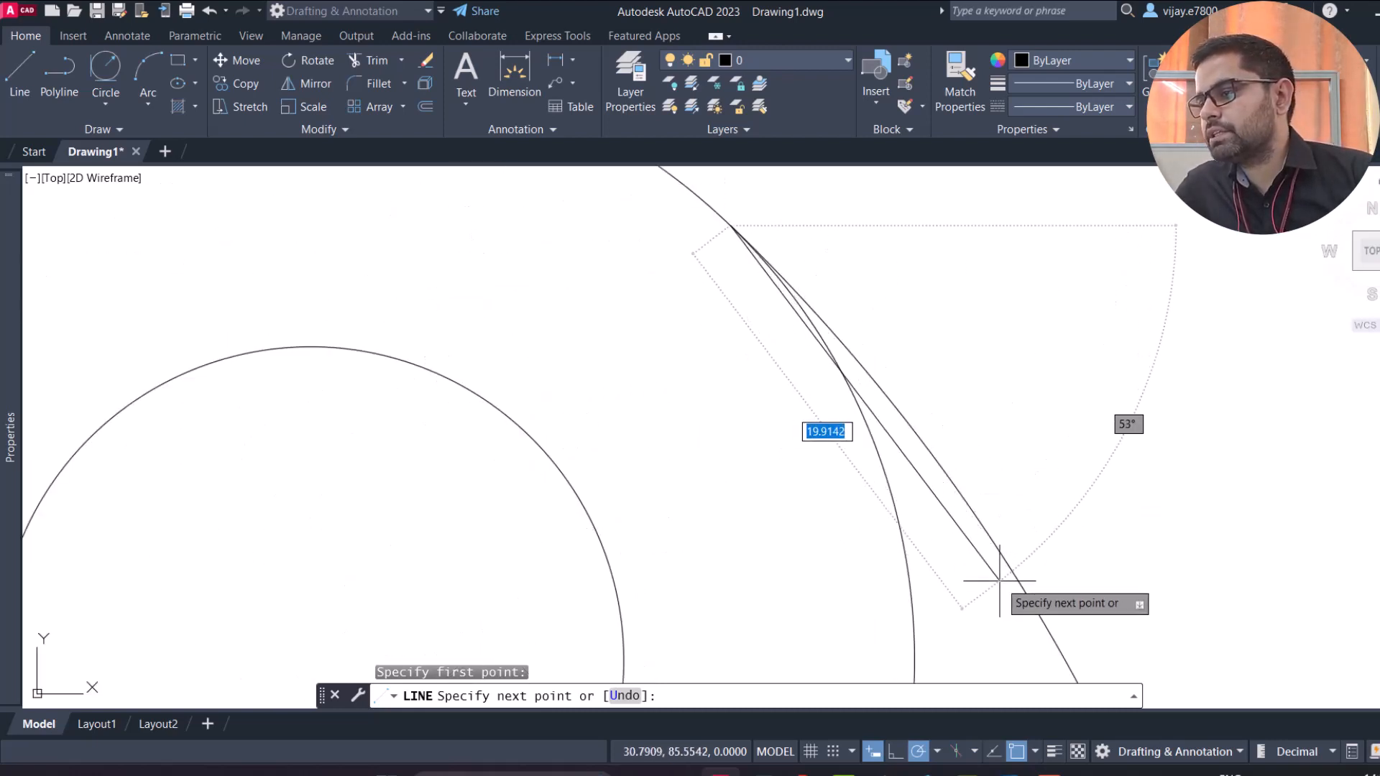
{"action": "scroll", "coordinate": [1000, 580], "scroll_direction": "down", "scroll_amount": 8}
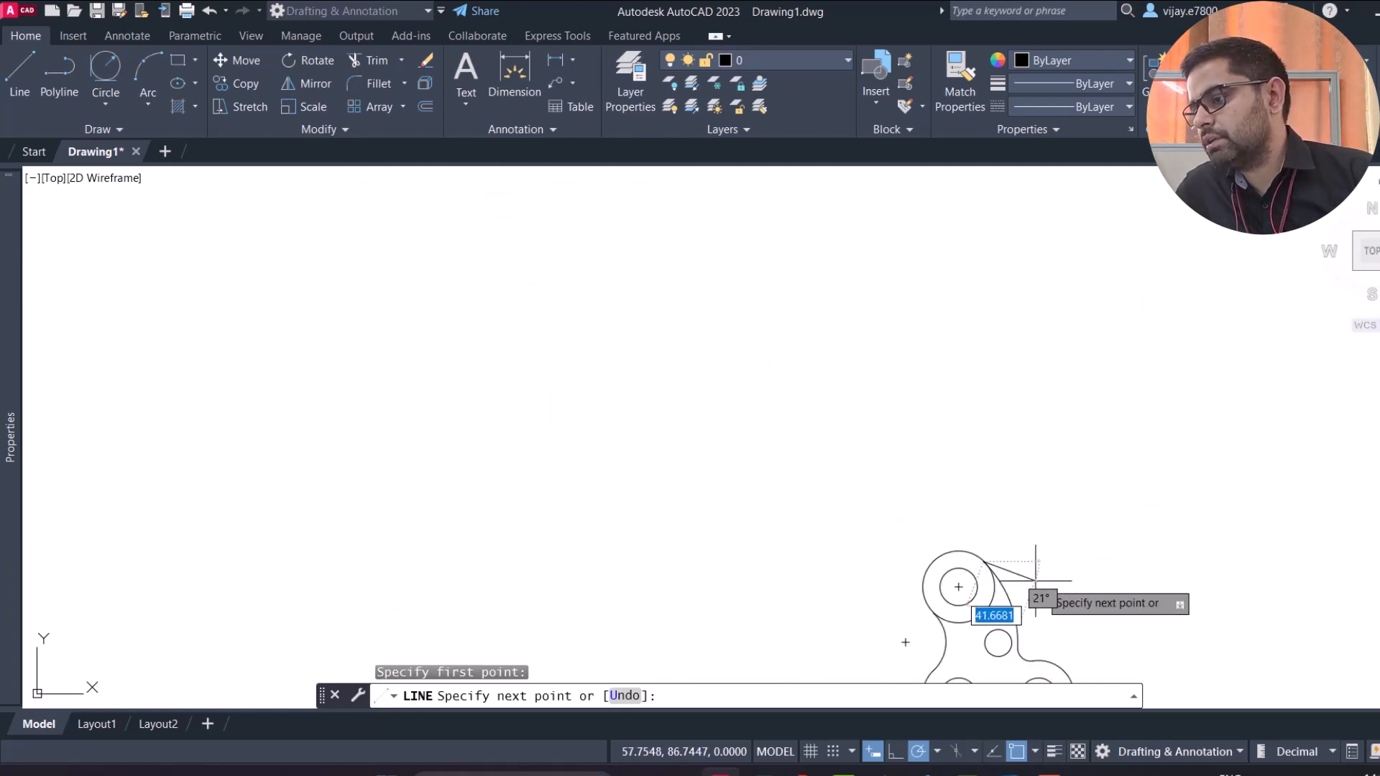
{"action": "middle_click_drag", "start_coordinate": [1032, 584], "coordinate": [733, 363]}
{"action": "scroll", "coordinate": [715, 456], "scroll_direction": "up", "scroll_amount": 4}
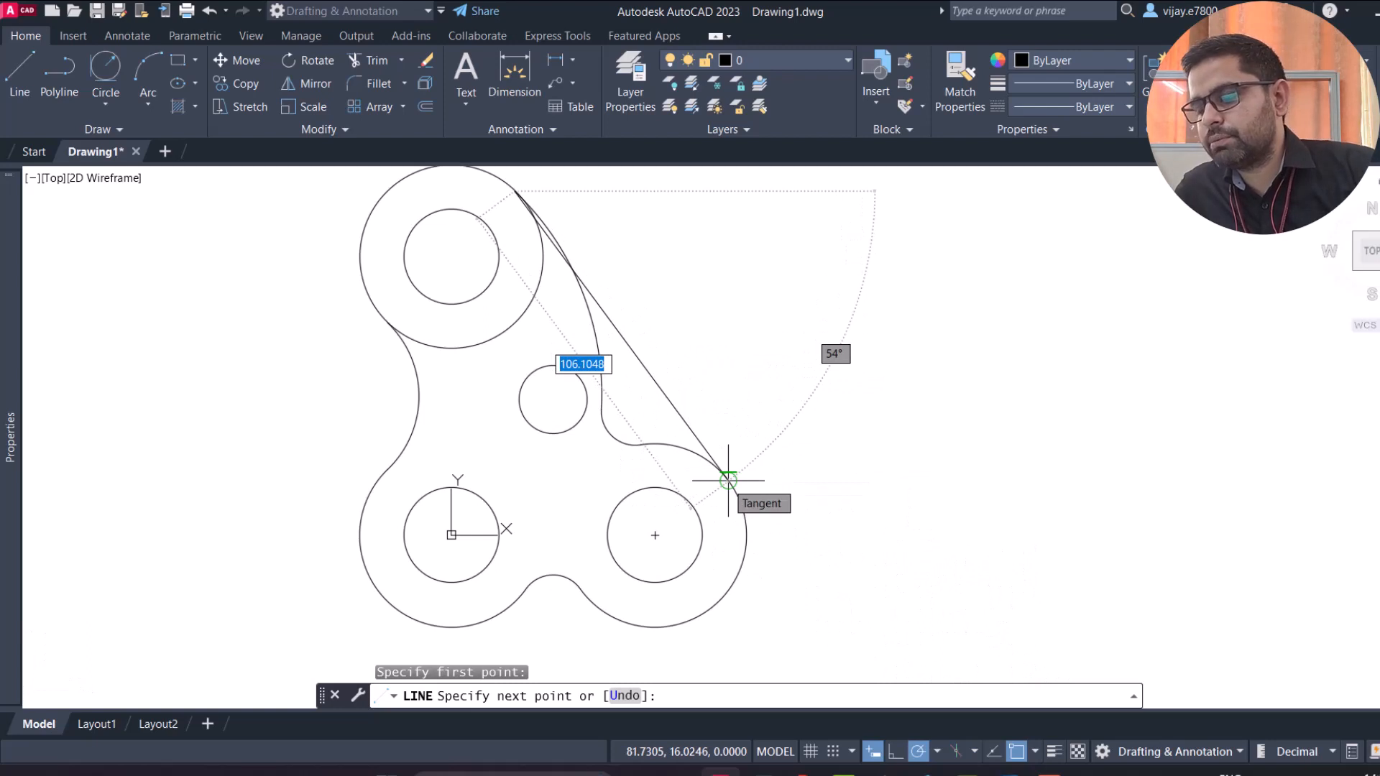
{"action": "left_click", "coordinate": [728, 480]}
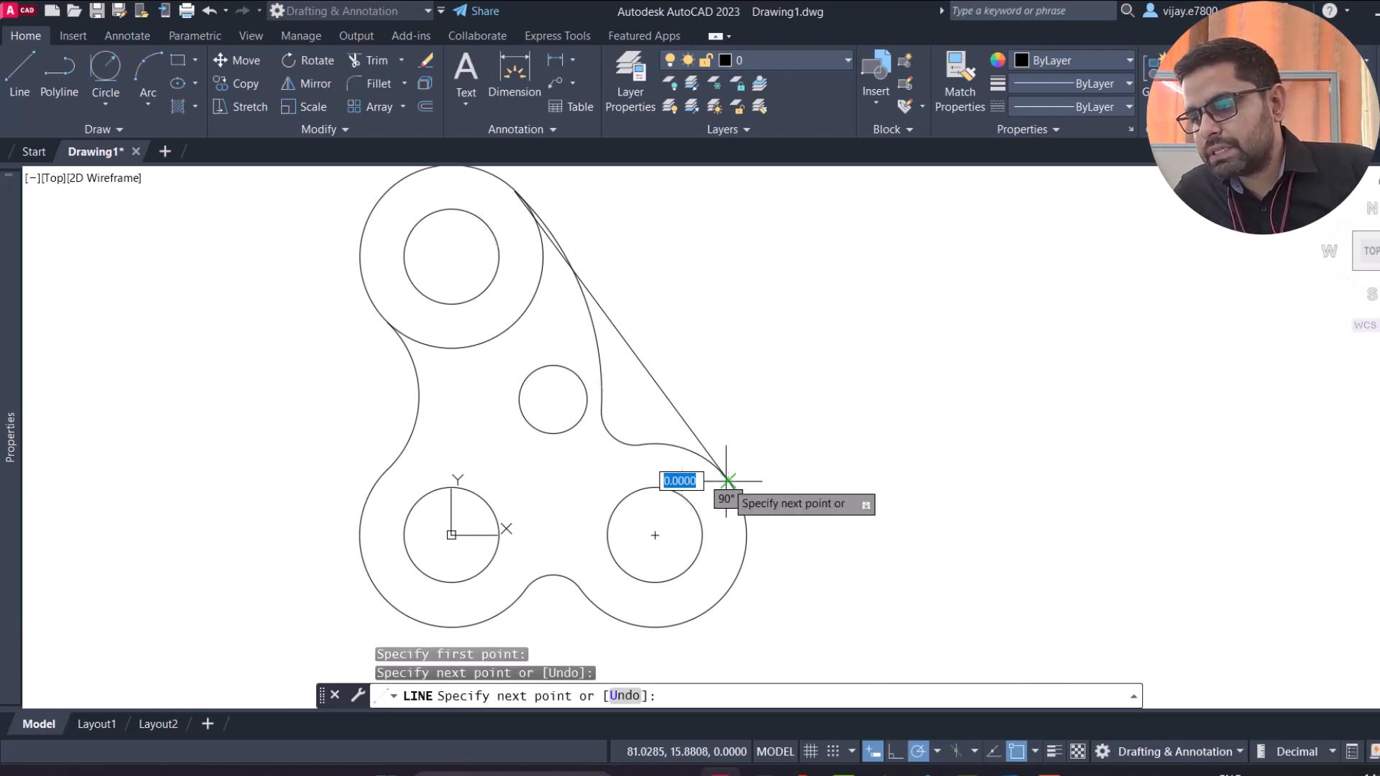
Step: Draw a second line from the lower right boss's tangent point back to the upper boss's outer circle and erase the first line
{"action": "middle_click_drag", "start_coordinate": [625, 334], "coordinate": [734, 585]}
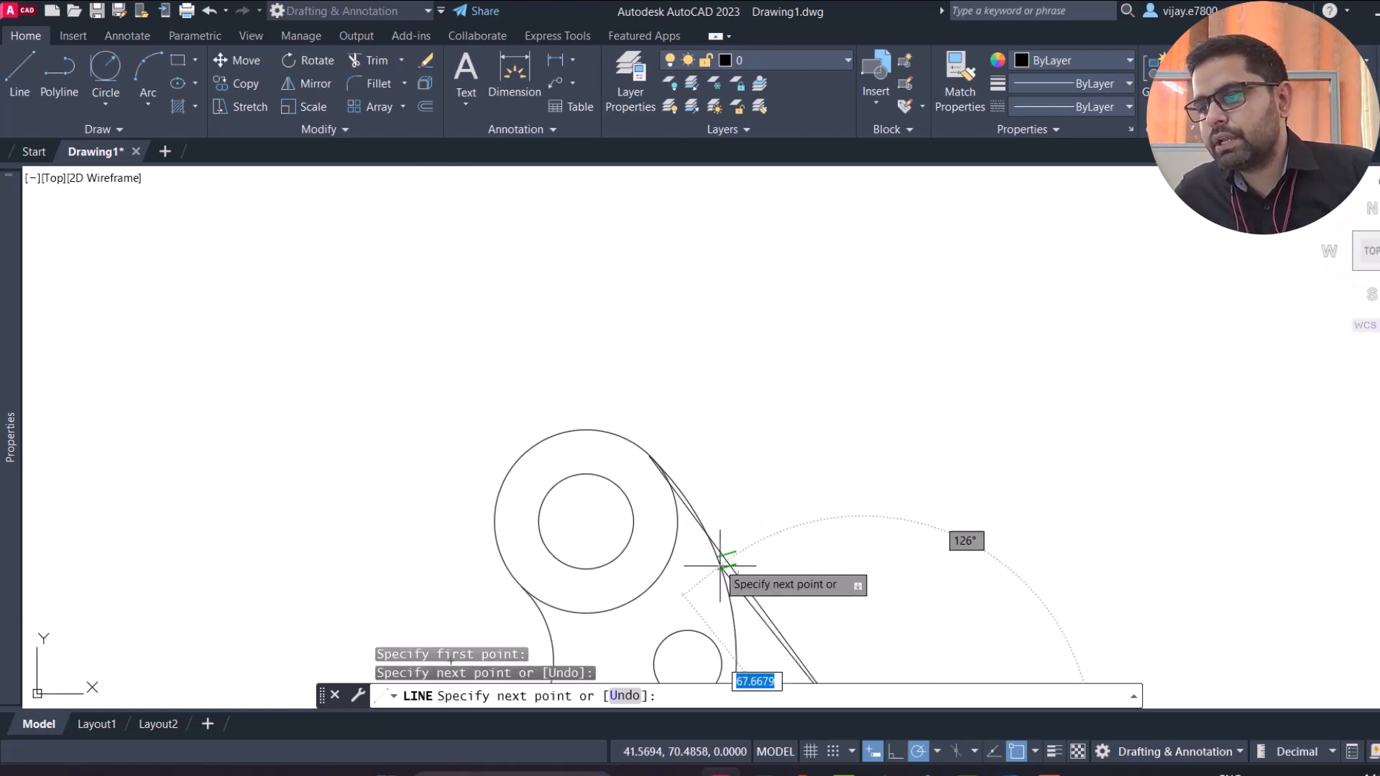
{"action": "scroll", "coordinate": [677, 505], "scroll_direction": "up", "scroll_amount": 6}
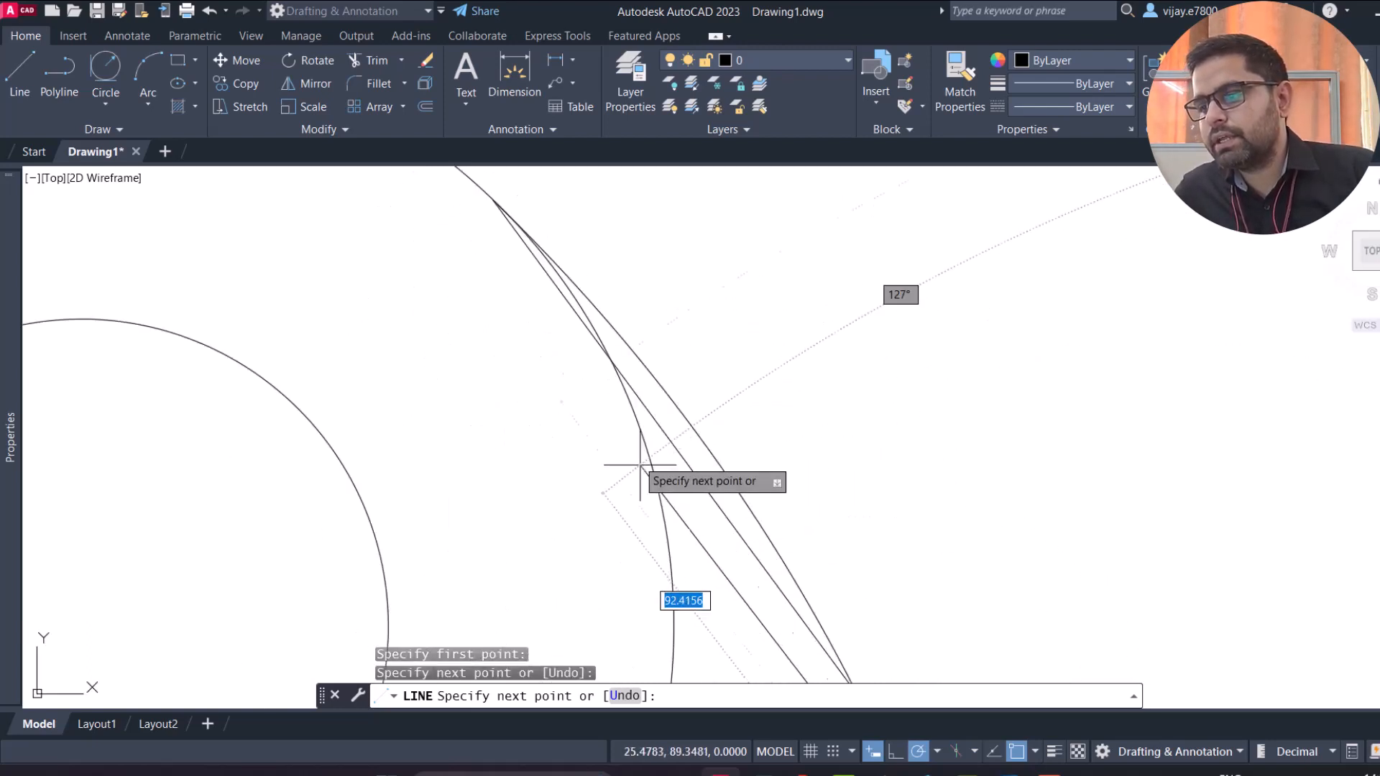
{"action": "left_click", "coordinate": [559, 276]}
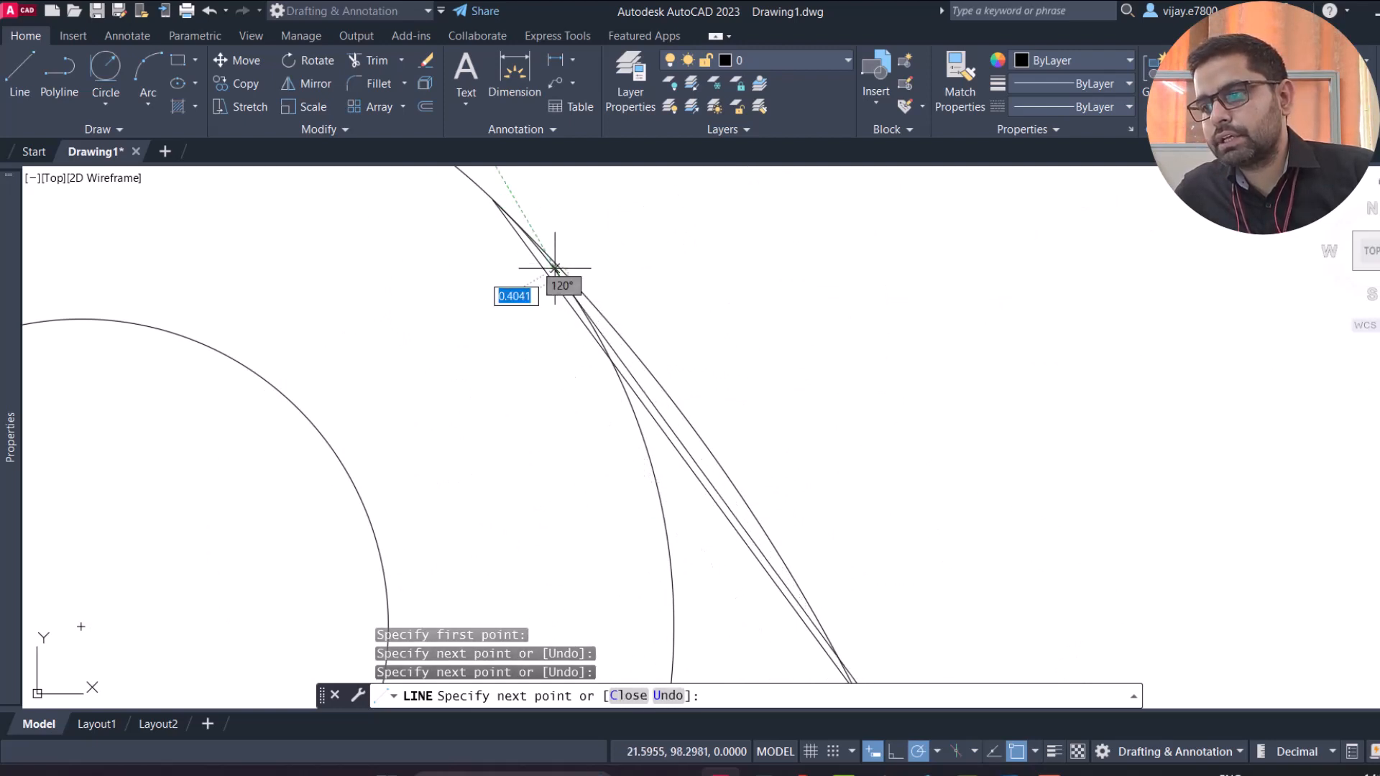
{"action": "right_click", "coordinate": [721, 287]}
{"action": "left_click", "coordinate": [755, 302]}
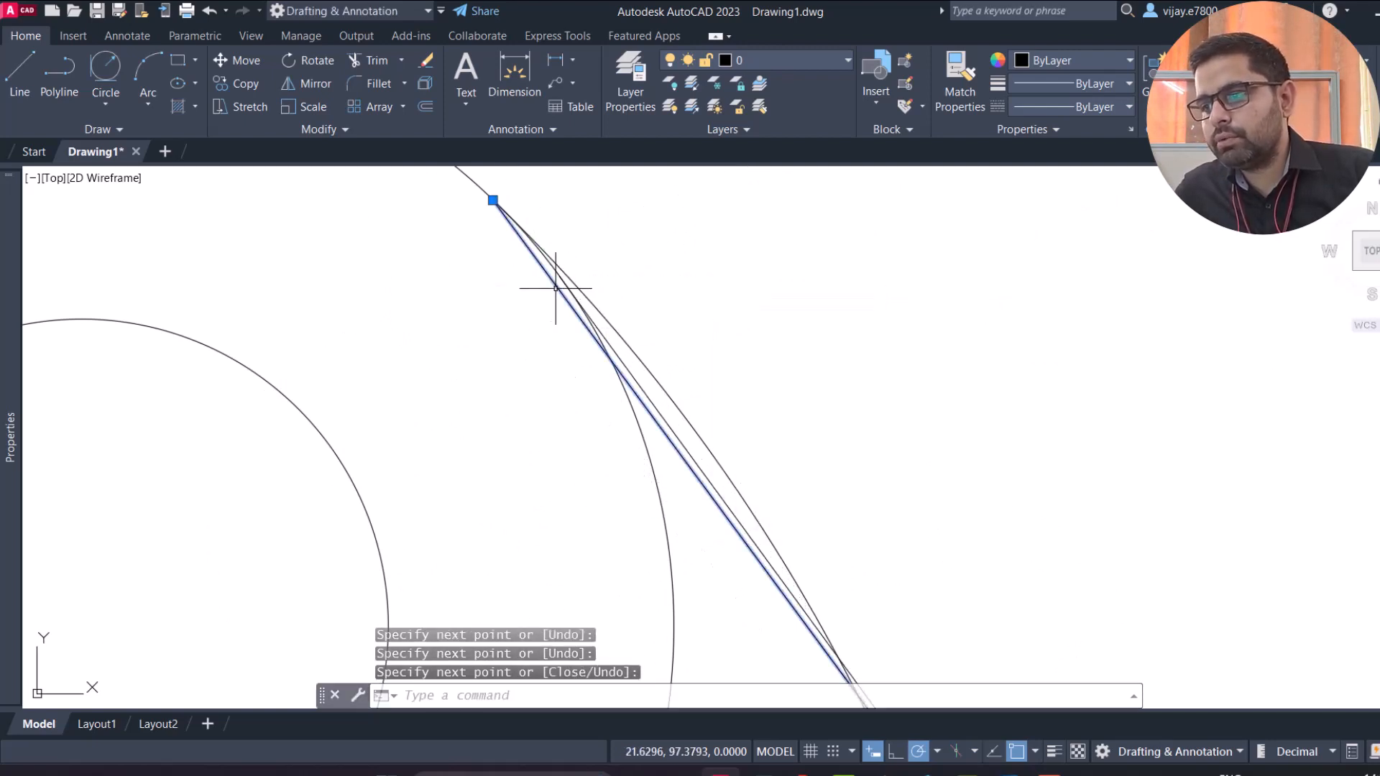
{"action": "key", "text": "Delete"}
Step: Stretch the remaining line's upper end onto the tangent point of the large arc beside the upper boss
{"action": "scroll", "coordinate": [568, 295], "scroll_direction": "down", "scroll_amount": 3}
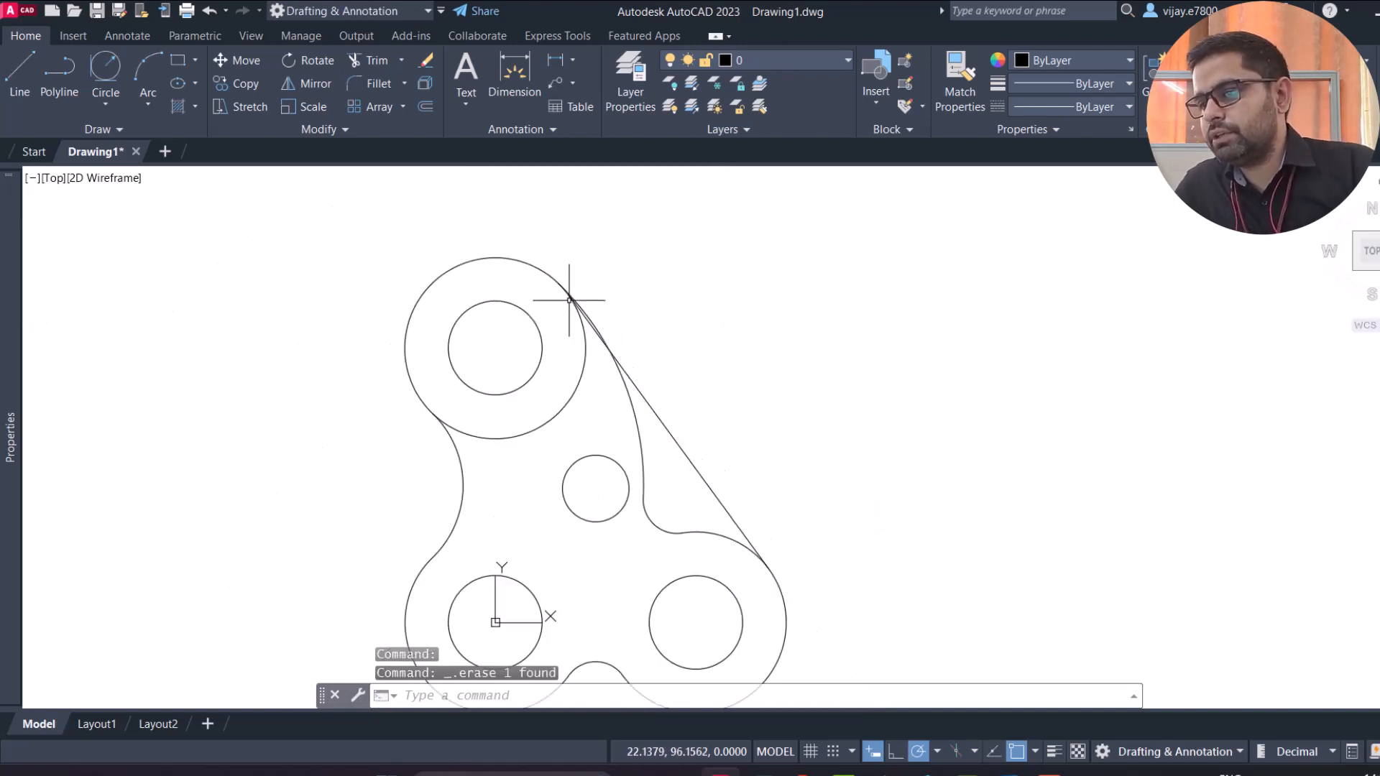
{"action": "scroll", "coordinate": [616, 338], "scroll_direction": "up", "scroll_amount": 3}
{"action": "scroll", "coordinate": [570, 307], "scroll_direction": "down", "scroll_amount": 2}
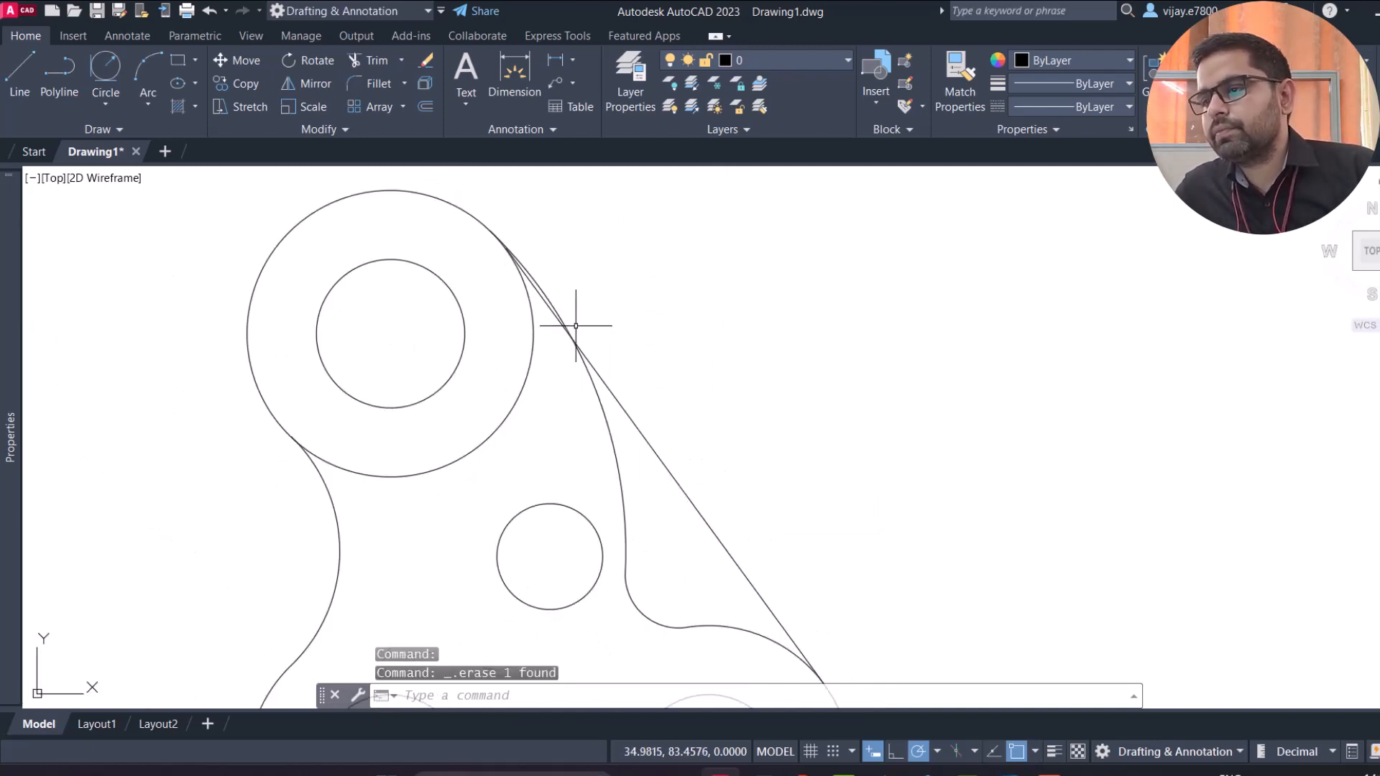
{"action": "scroll", "coordinate": [528, 264], "scroll_direction": "up", "scroll_amount": 2}
{"action": "scroll", "coordinate": [554, 292], "scroll_direction": "down", "scroll_amount": 5}
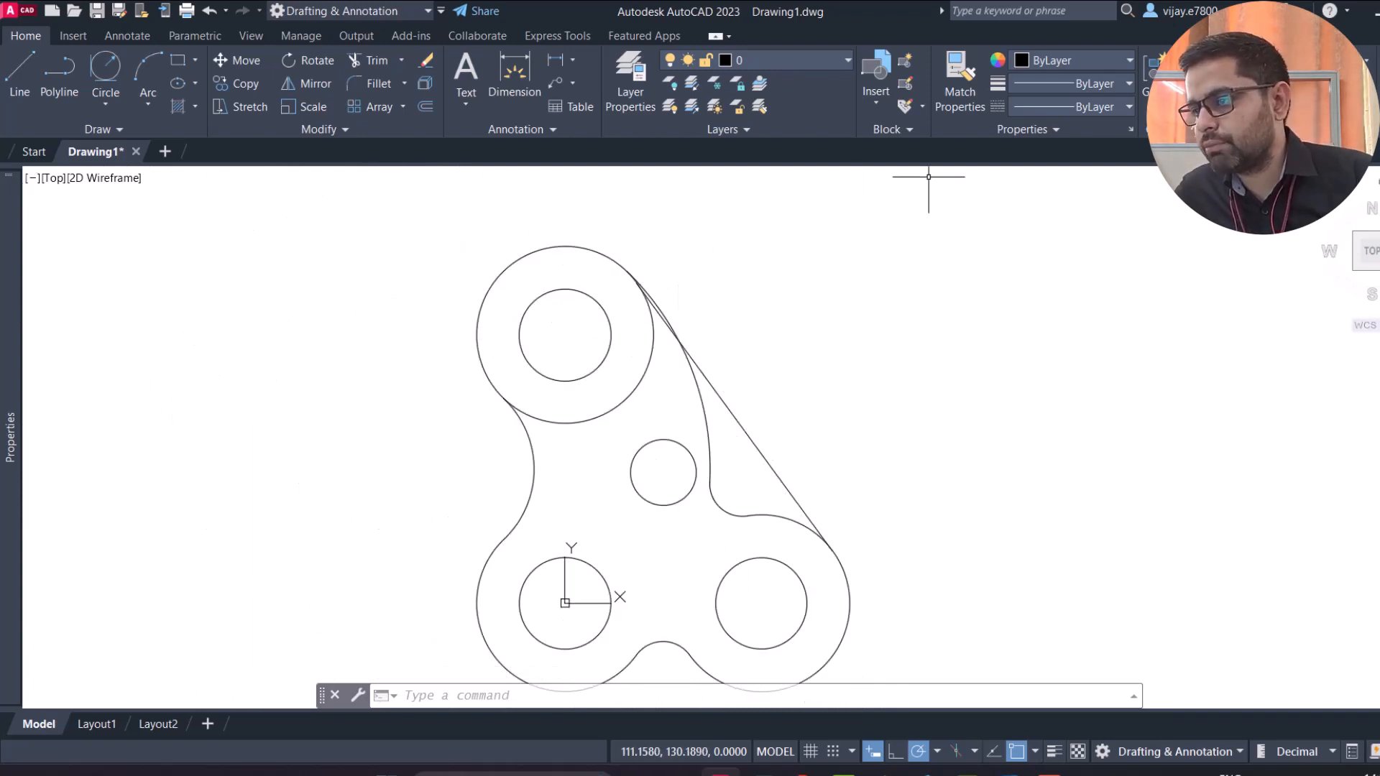
{"action": "key", "text": "alt+Tab"}
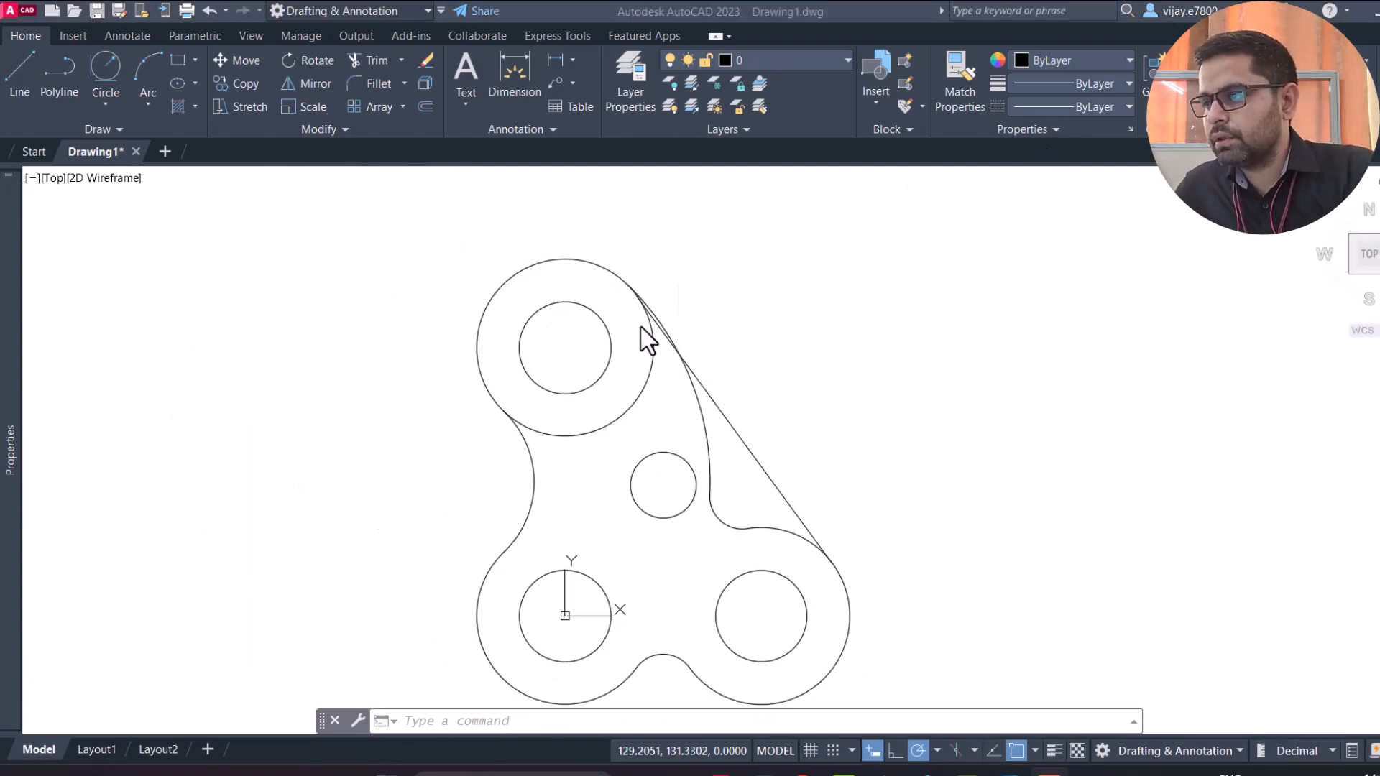
{"action": "scroll", "coordinate": [641, 327], "scroll_direction": "up", "scroll_amount": 5}
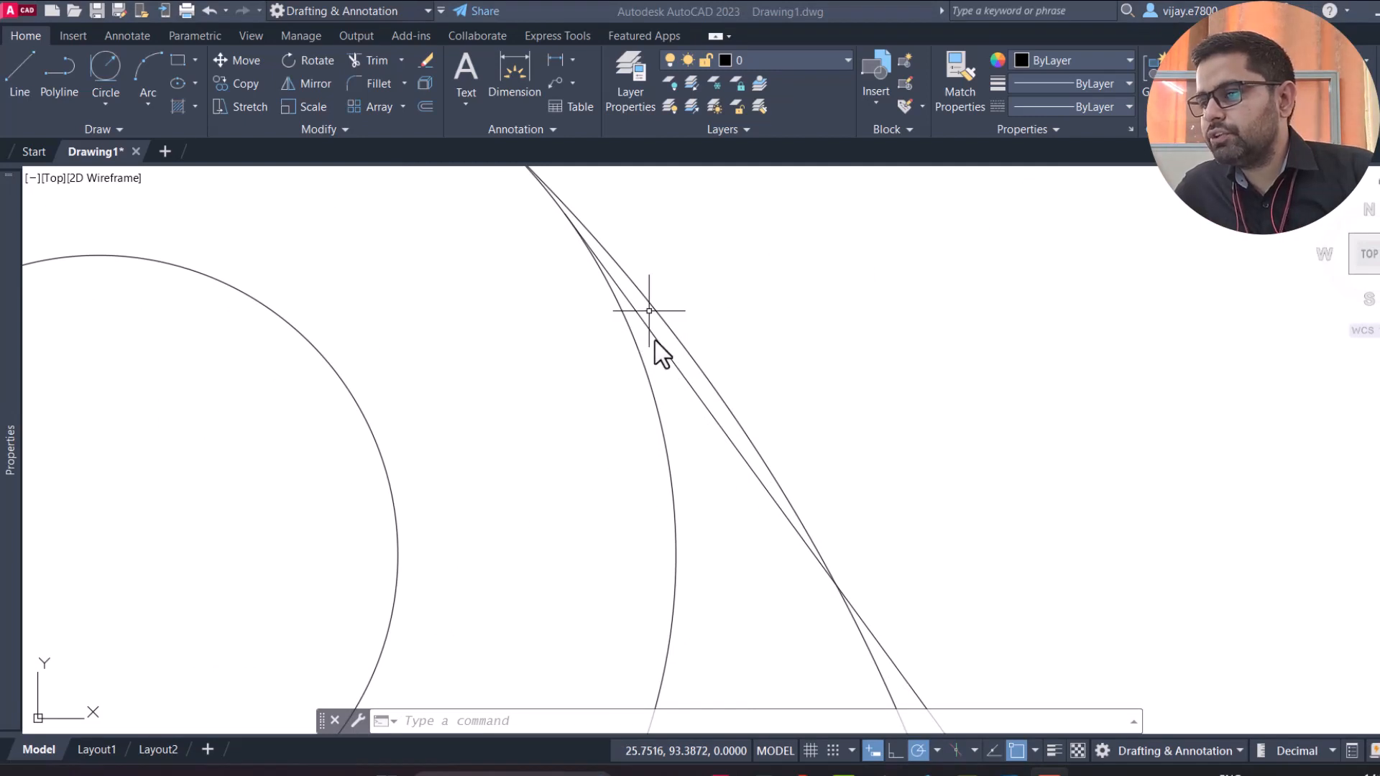
{"action": "left_click", "coordinate": [670, 368]}
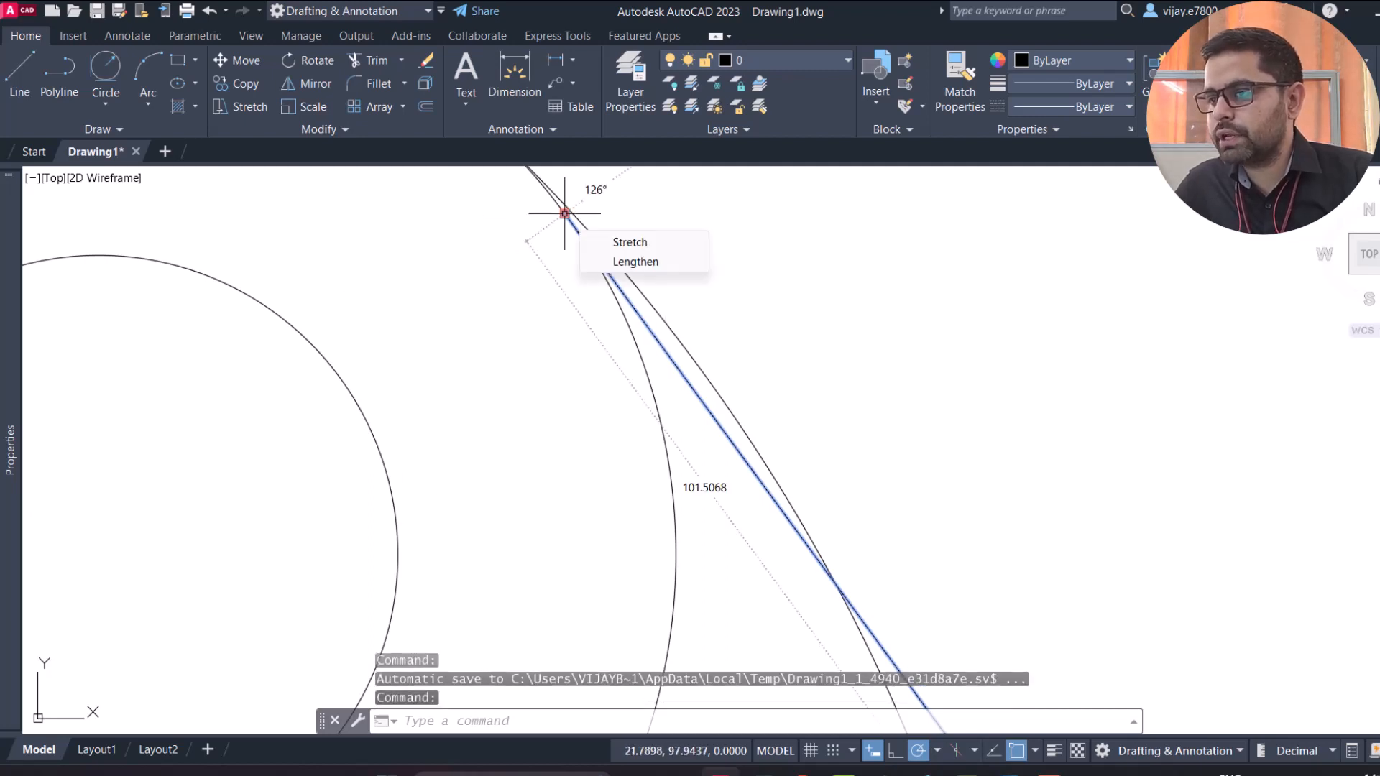
{"action": "left_click", "coordinate": [565, 214]}
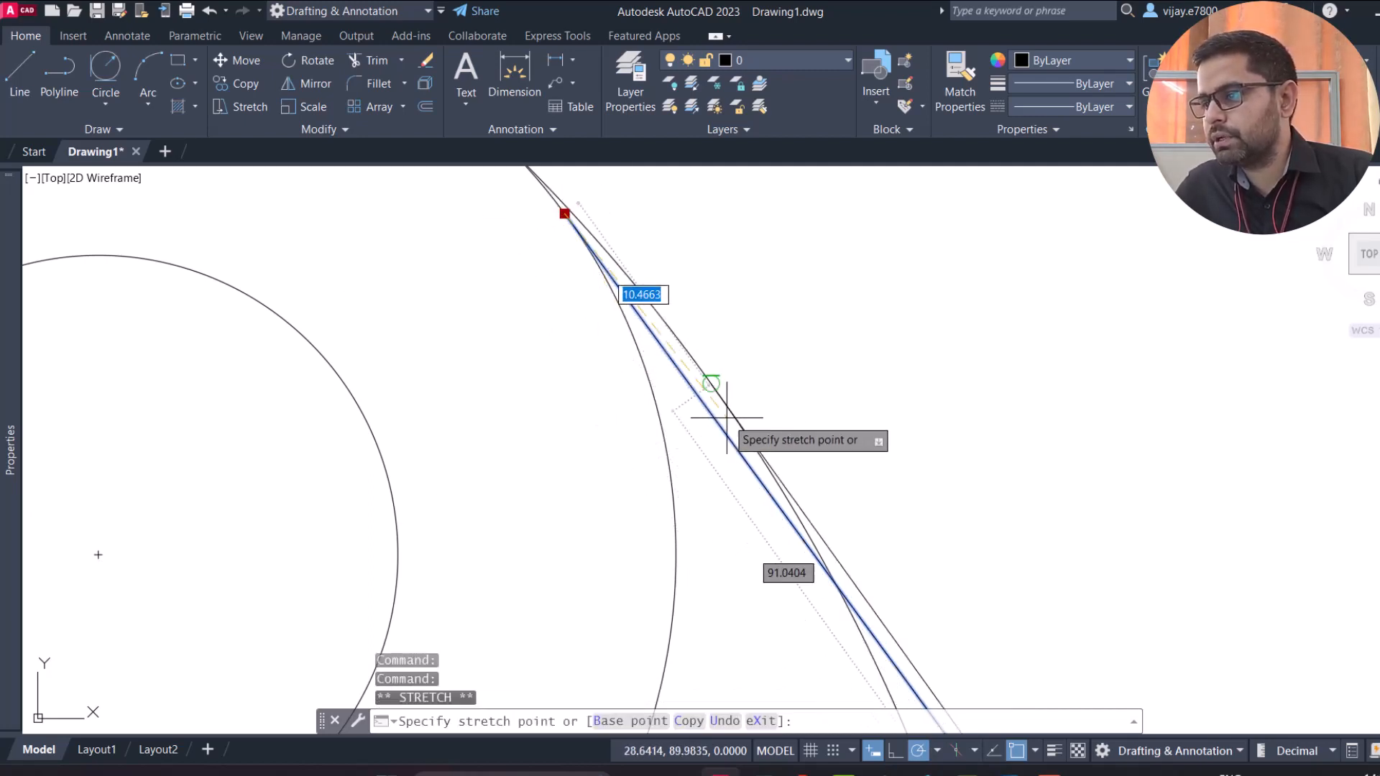
{"action": "left_click", "coordinate": [711, 384]}
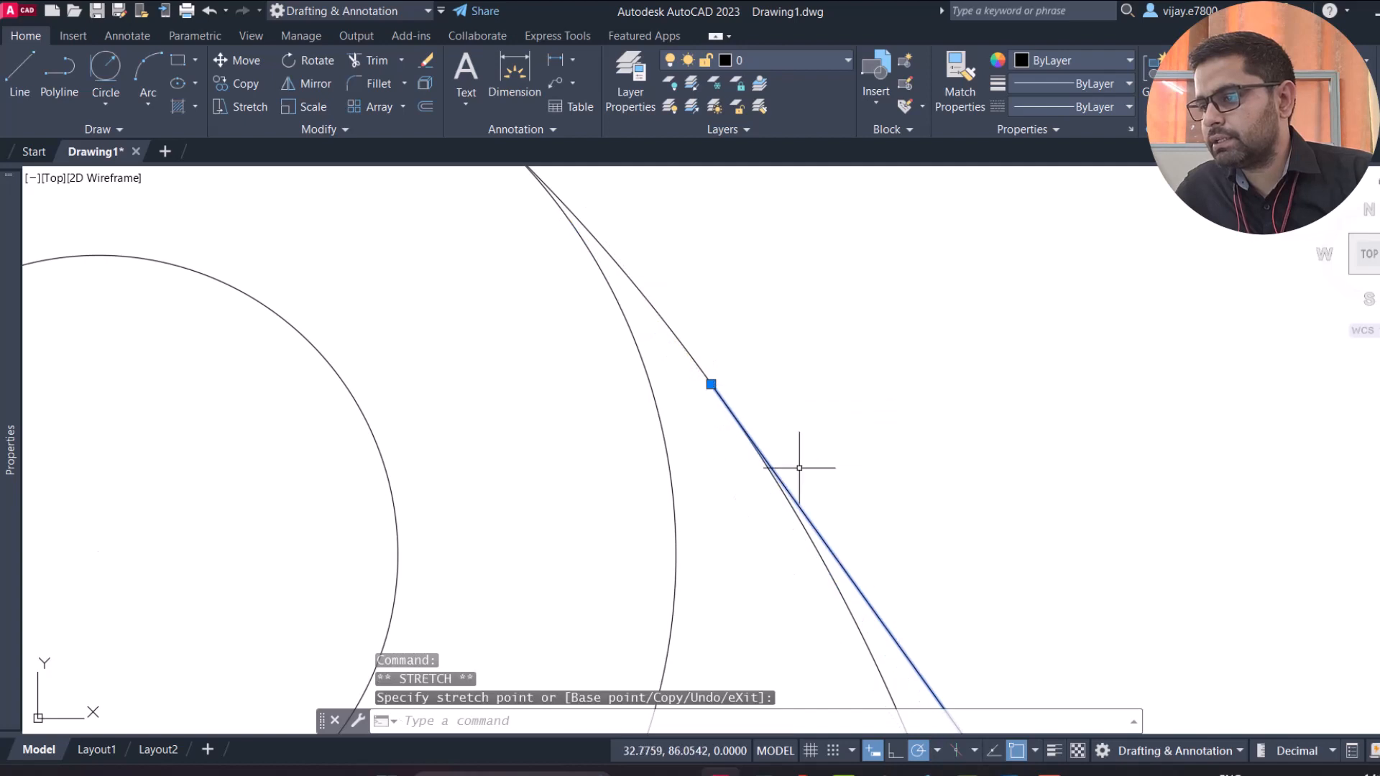
{"action": "scroll", "coordinate": [952, 484], "scroll_direction": "down", "scroll_amount": 5}
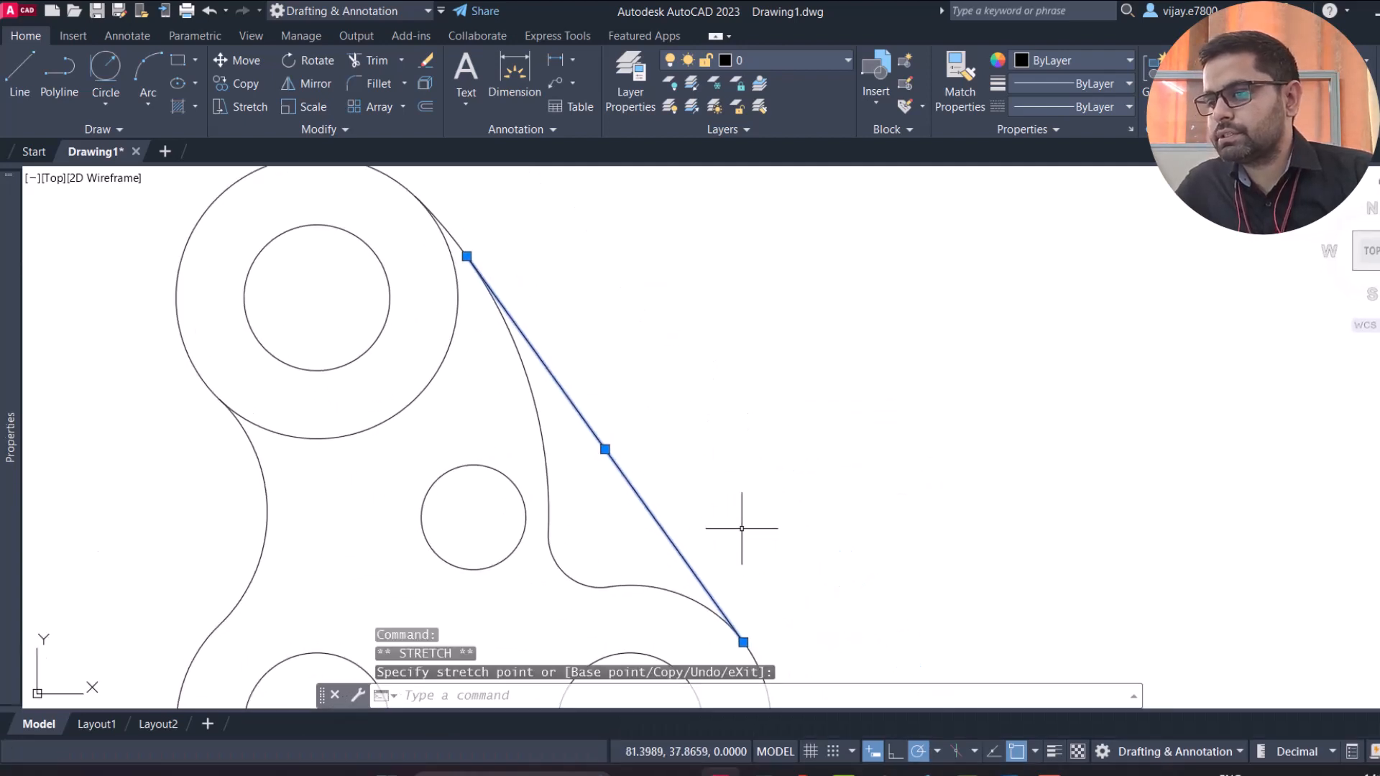
{"action": "scroll", "coordinate": [740, 530], "scroll_direction": "down", "scroll_amount": 5}
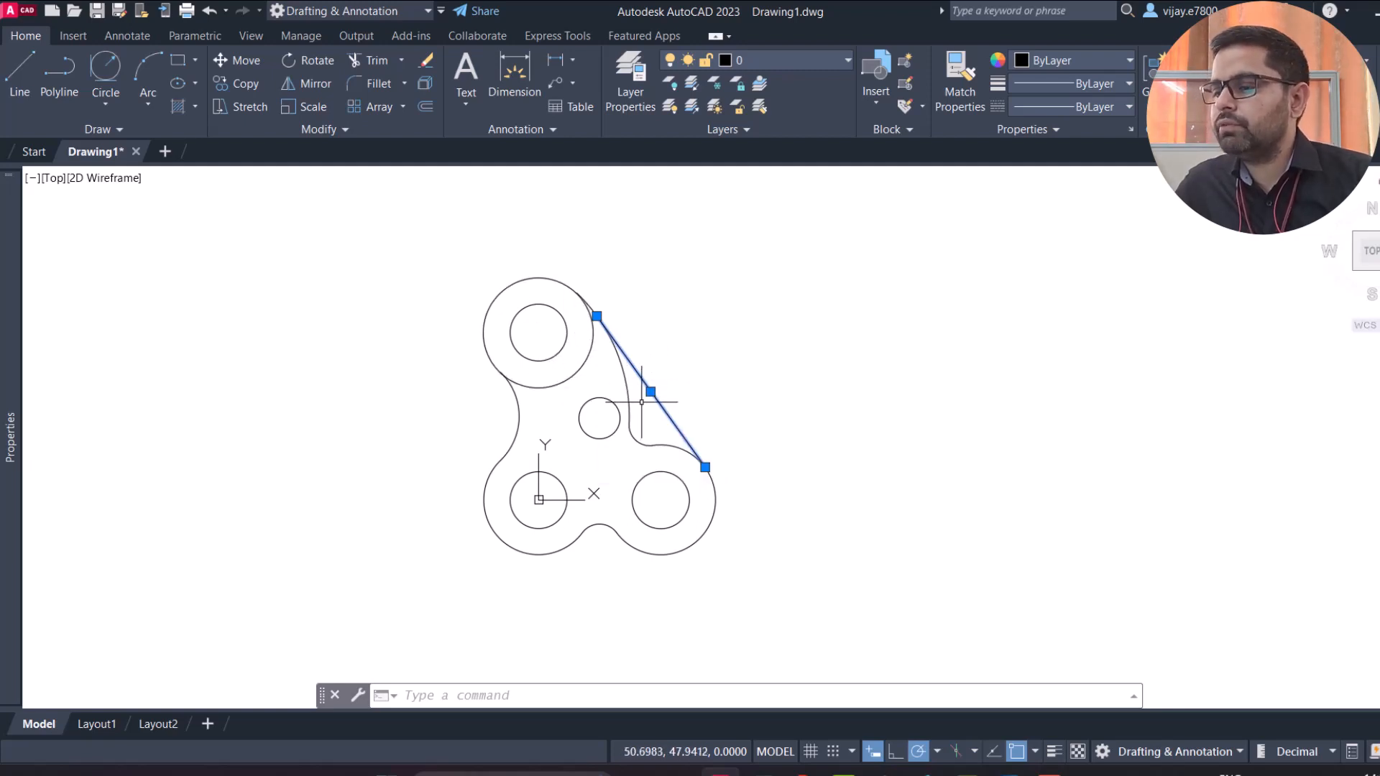
{"action": "key", "text": "Escape"}
{"action": "key", "text": "Escape"}
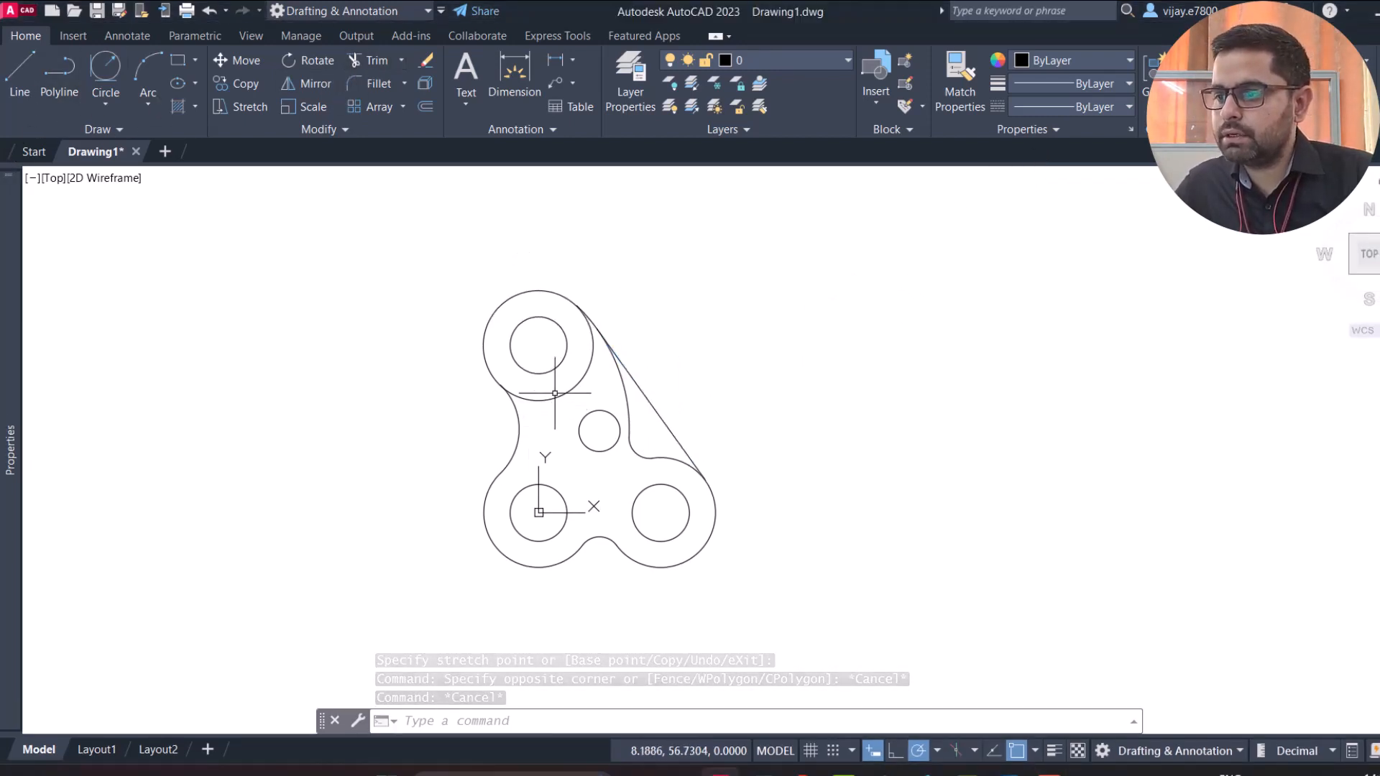
Step: Trim the inner part of the upper boss's outer circle between the left blend arc and the large right-hand arc
{"action": "left_click", "coordinate": [362, 60]}
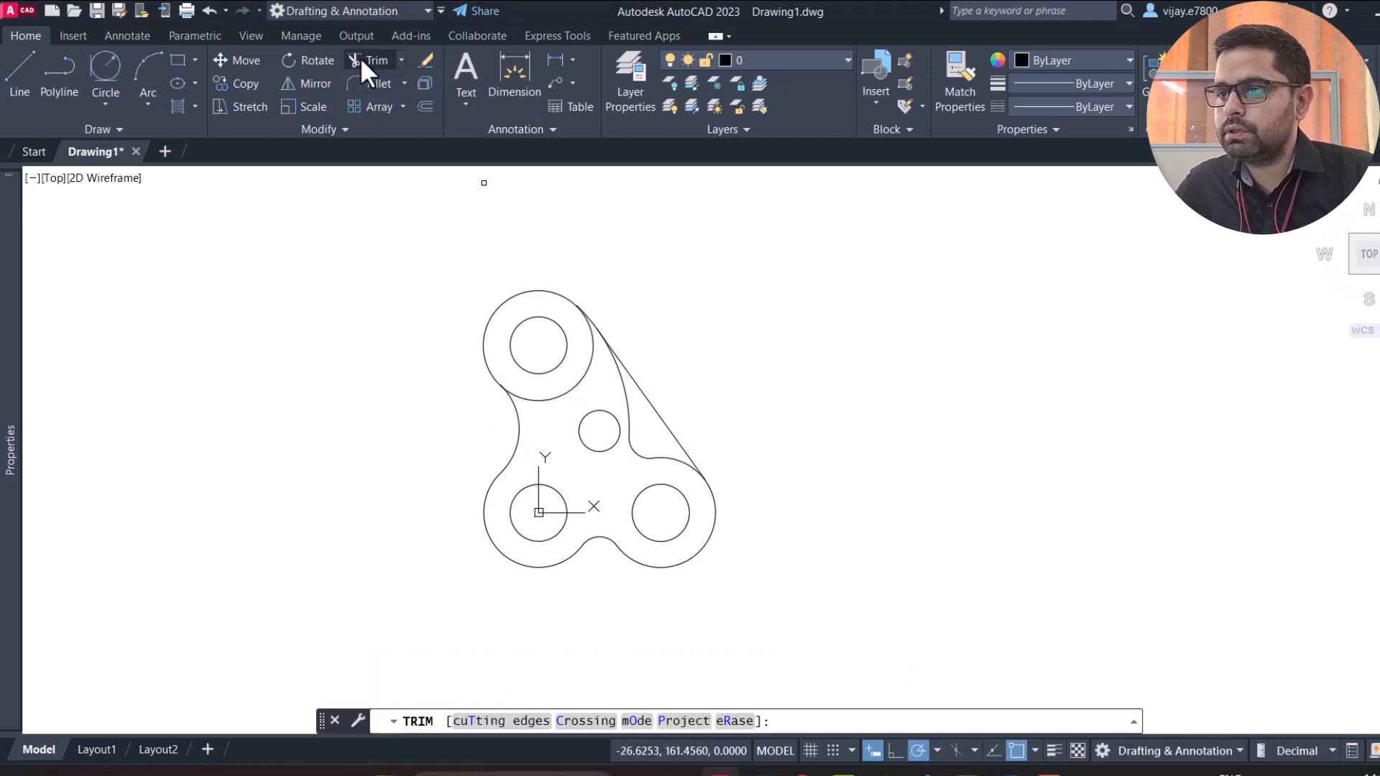
{"action": "left_click", "coordinate": [566, 395]}
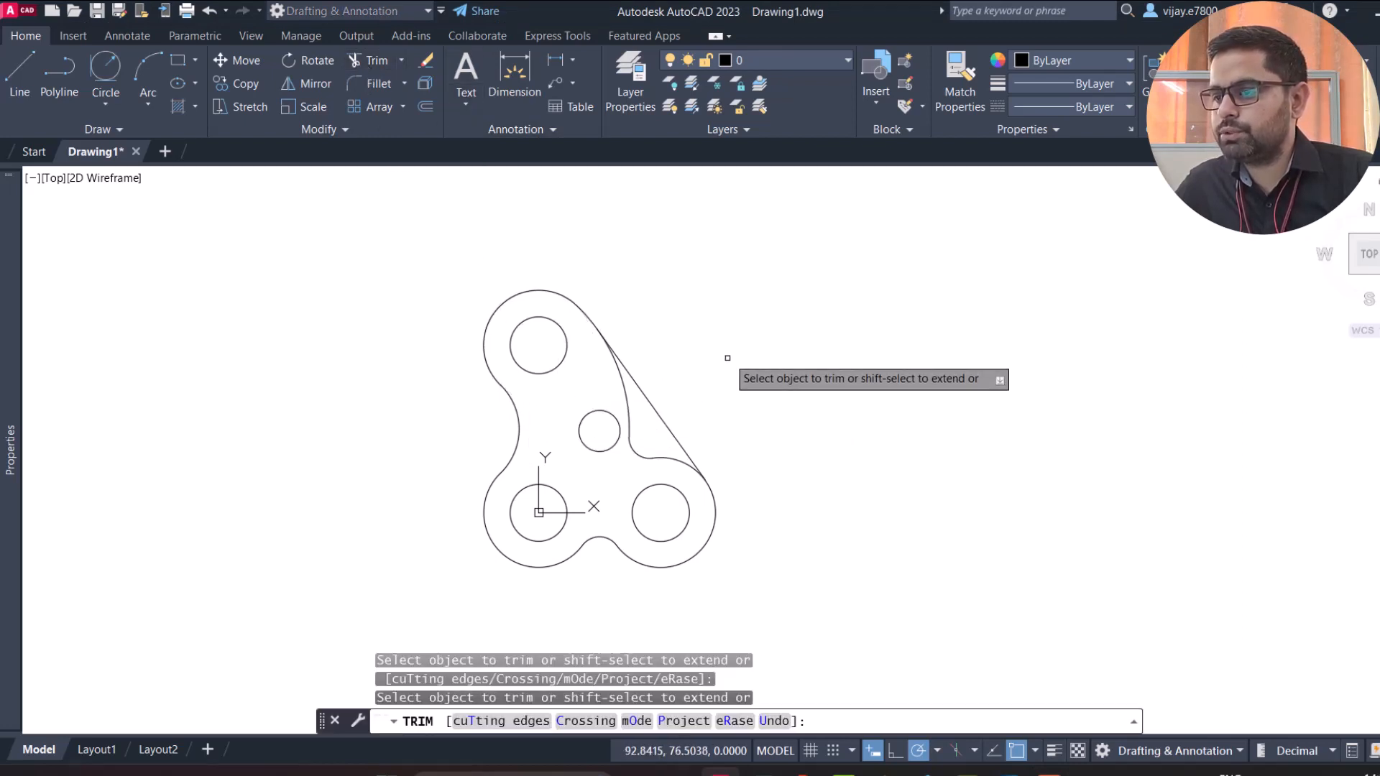
{"action": "right_click", "coordinate": [727, 360]}
{"action": "left_click", "coordinate": [752, 368]}
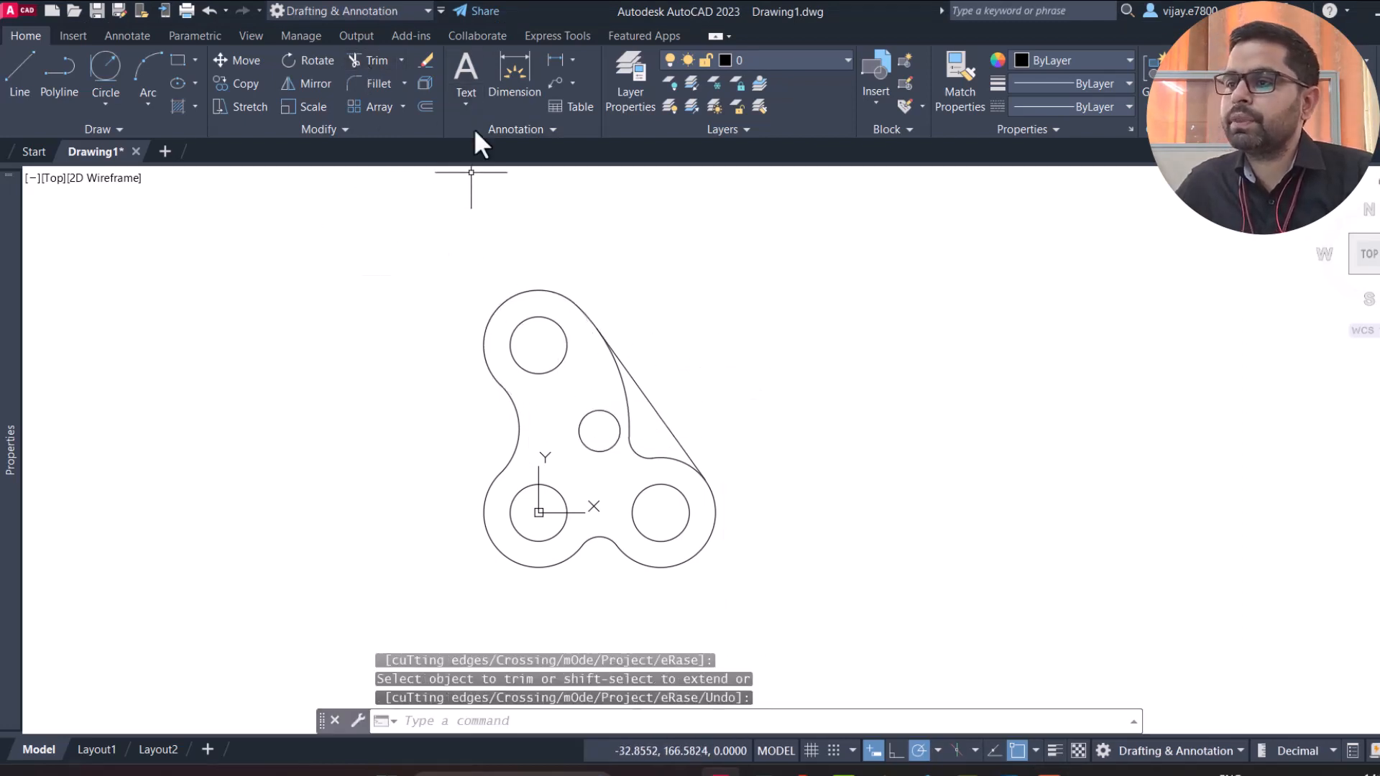
Step: Add a radius dimension to the upper boss's outer arc, placing its text above and to the left of the boss
{"action": "left_click", "coordinate": [572, 59]}
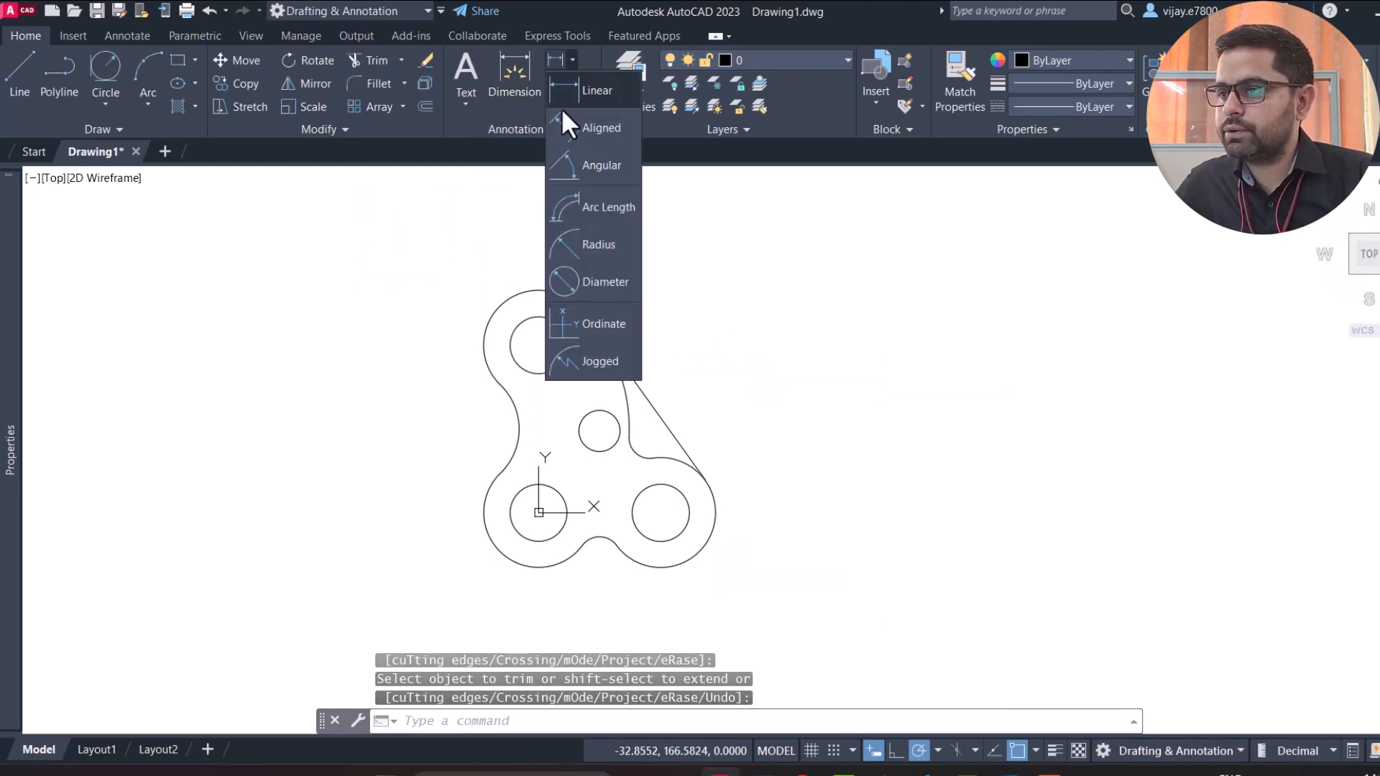
{"action": "left_click", "coordinate": [580, 247]}
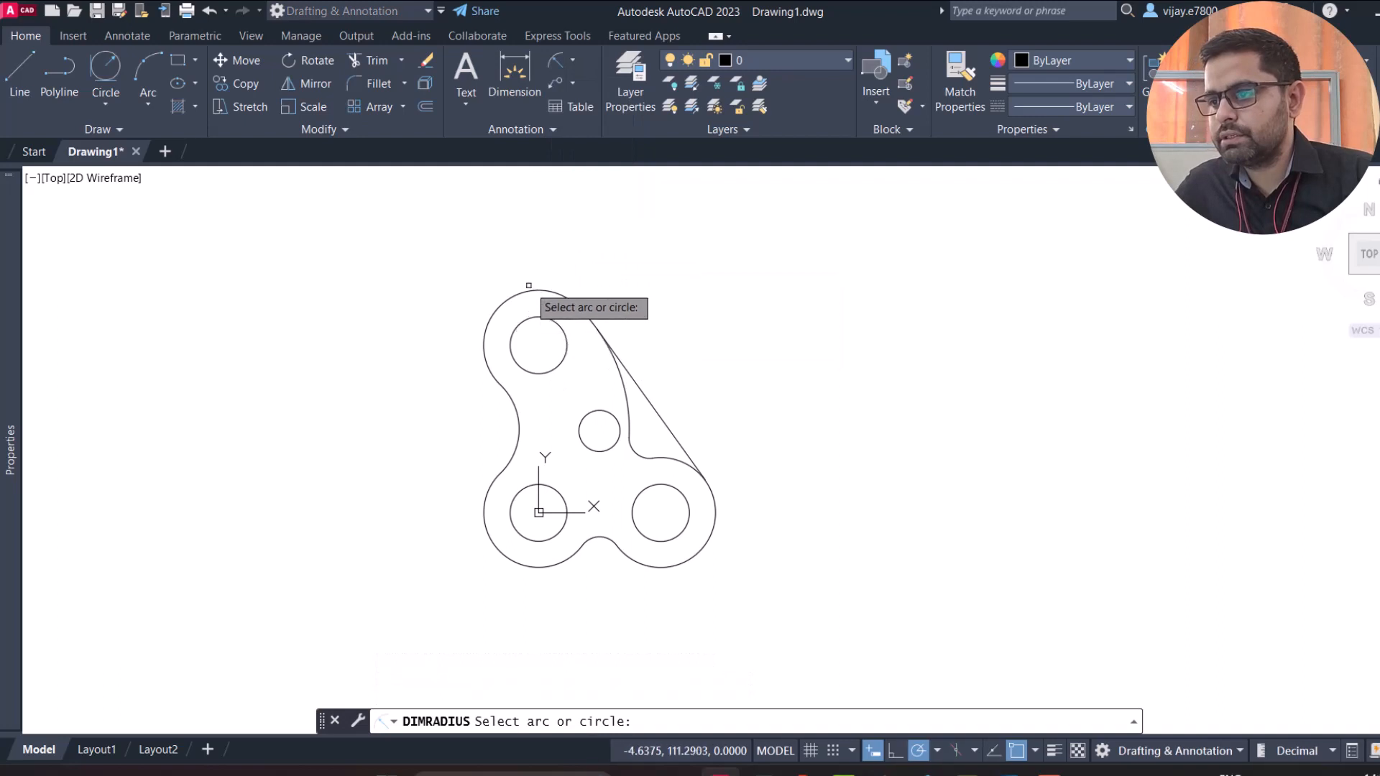
{"action": "left_click", "coordinate": [529, 293]}
{"action": "left_click", "coordinate": [446, 211]}
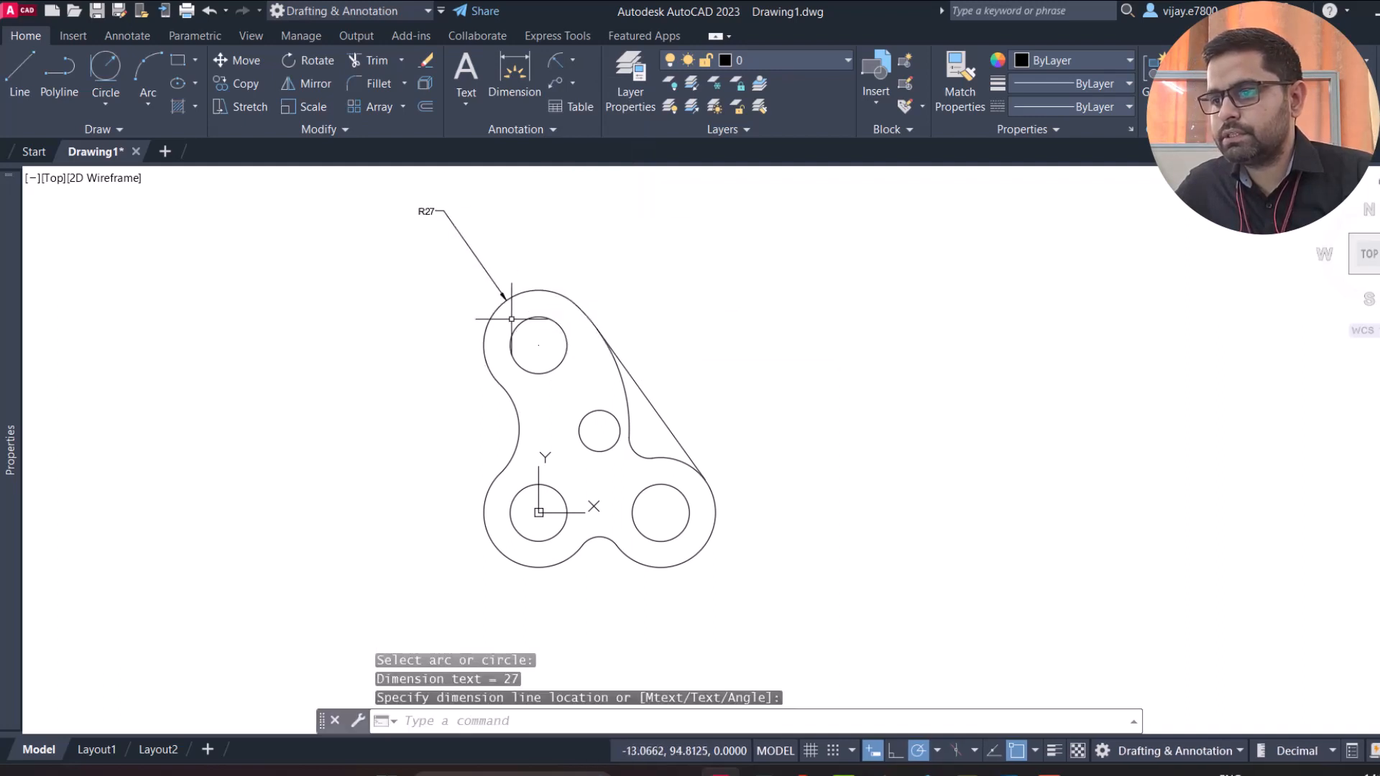
Step: Add a radius dimension to the upper boss's hole, placing its text above and to the right of the boss
{"action": "right_click", "coordinate": [548, 248]}
{"action": "left_click", "coordinate": [558, 257]}
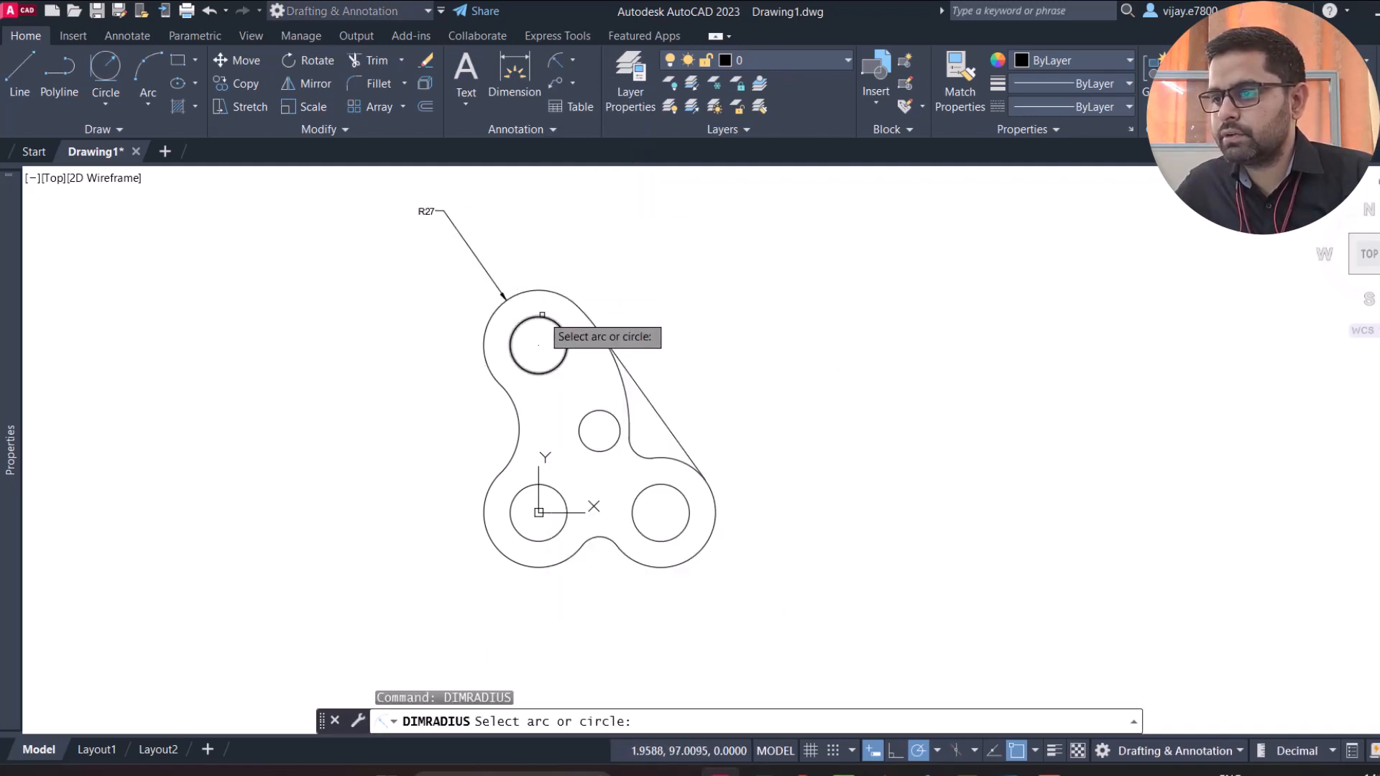
{"action": "left_click", "coordinate": [559, 325]}
{"action": "left_click", "coordinate": [584, 261]}
Step: Add radius dimensions to the lower right boss's outer arc and its hole, placing both texts to the right of the boss
{"action": "right_click", "coordinate": [696, 351]}
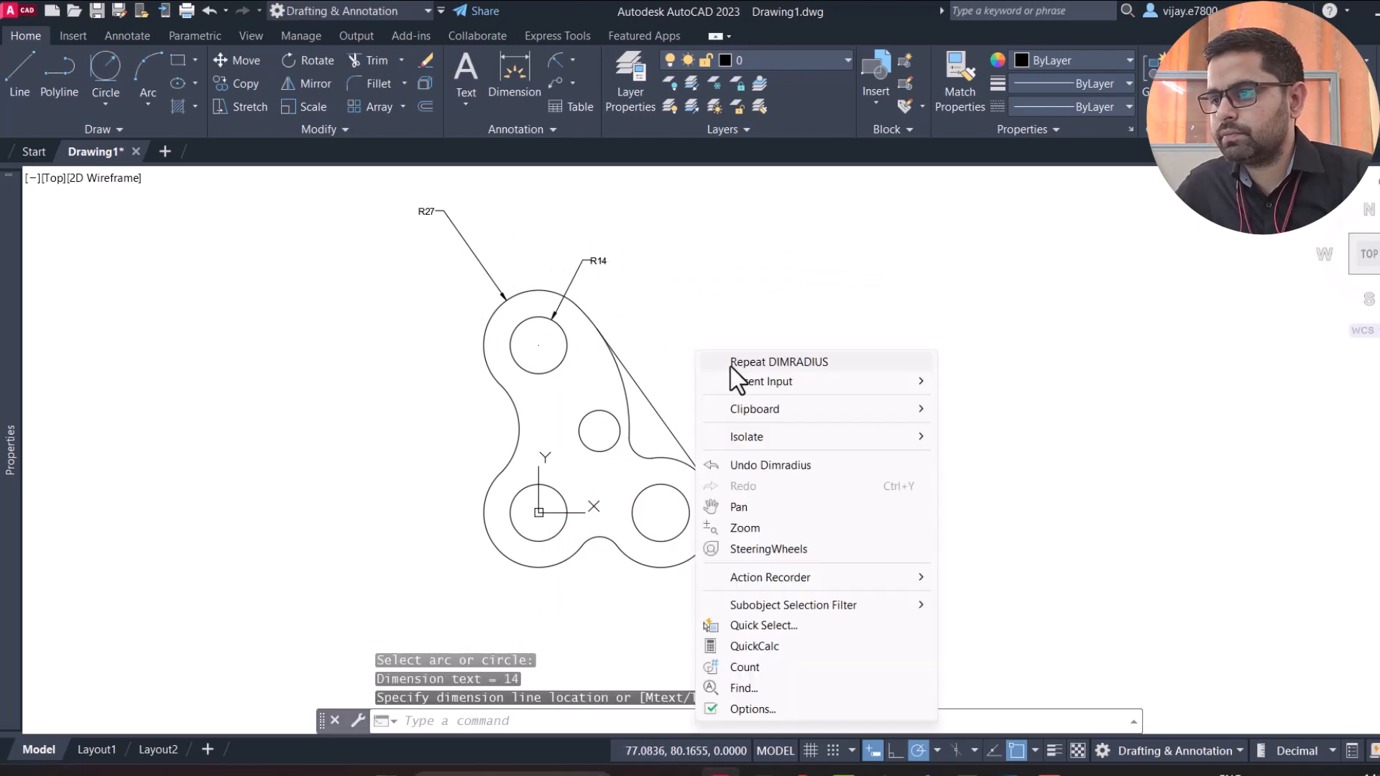
{"action": "key", "text": "Escape"}
{"action": "left_click", "coordinate": [713, 500]}
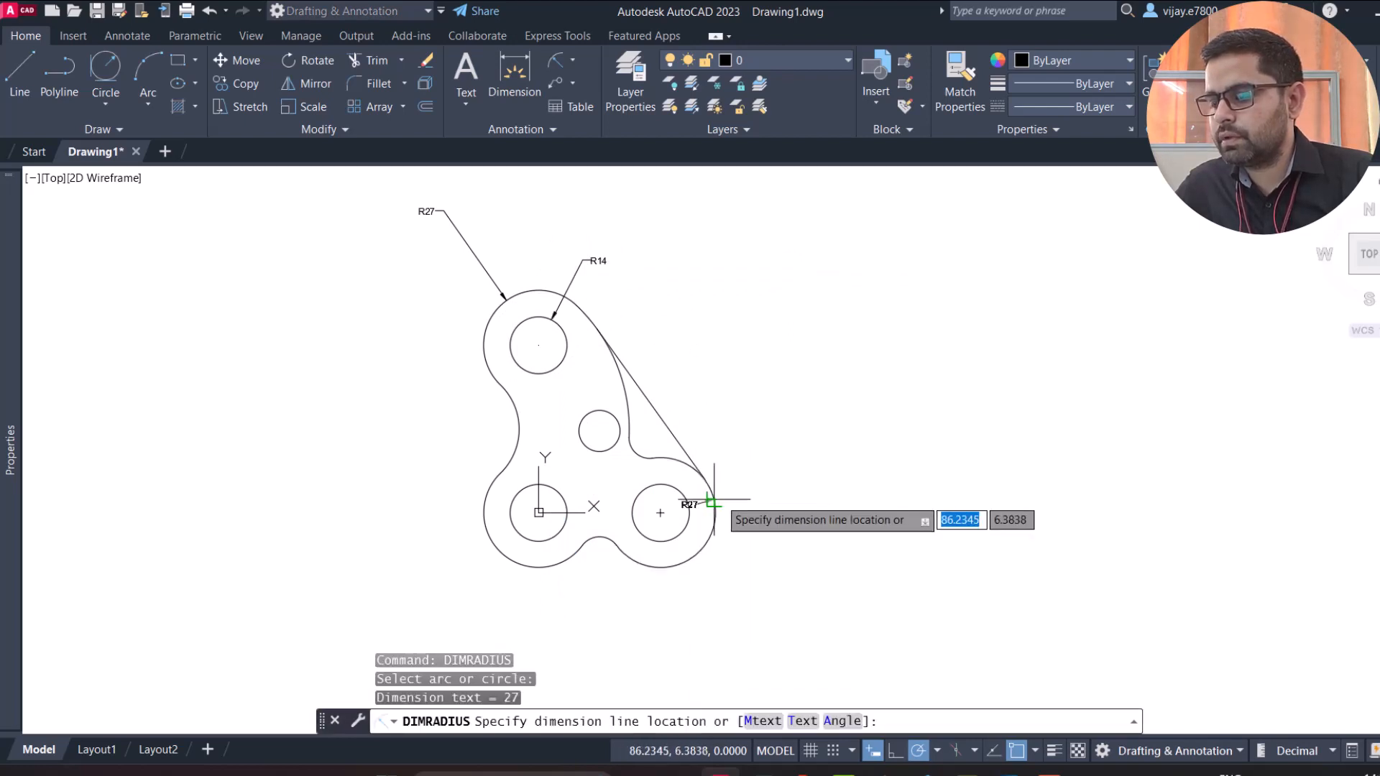
{"action": "right_click", "coordinate": [666, 522]}
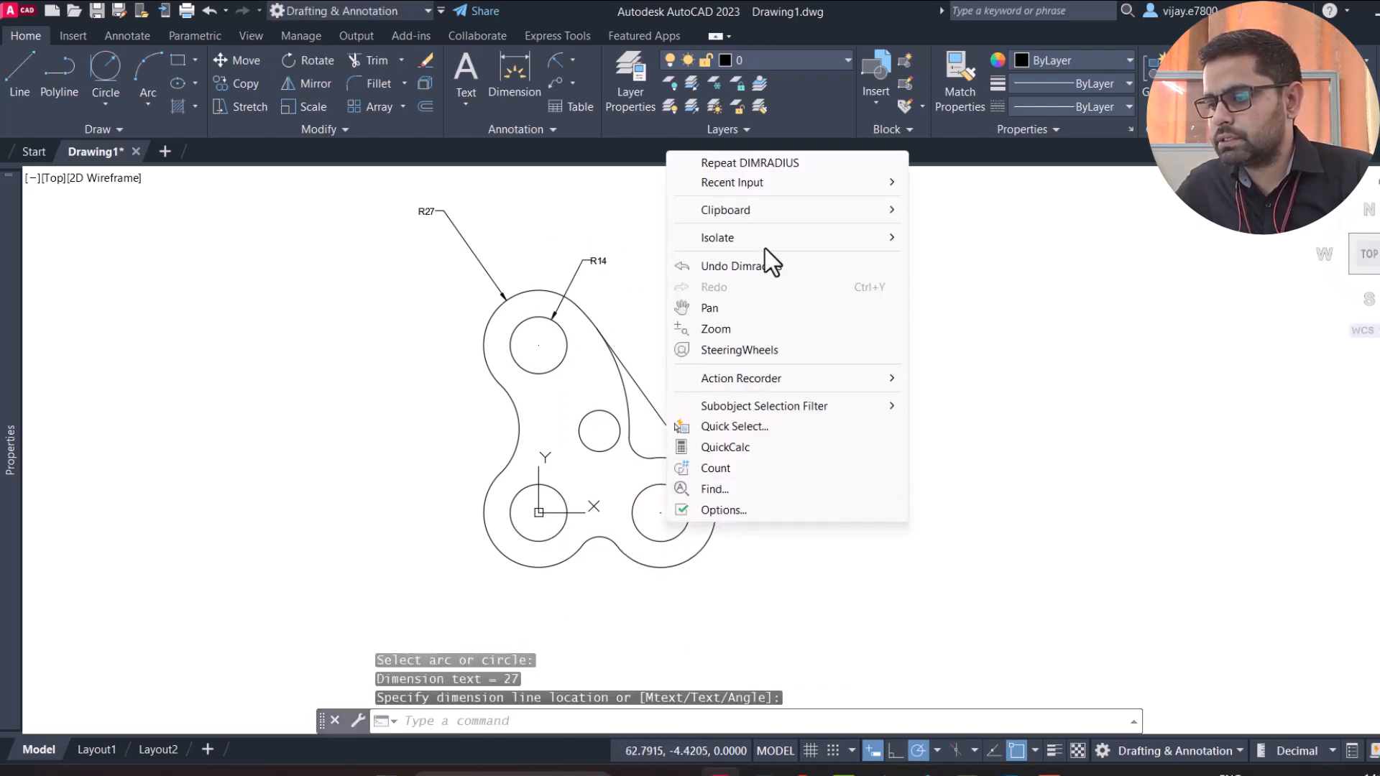
{"action": "left_click", "coordinate": [737, 167]}
{"action": "left_click", "coordinate": [679, 531]}
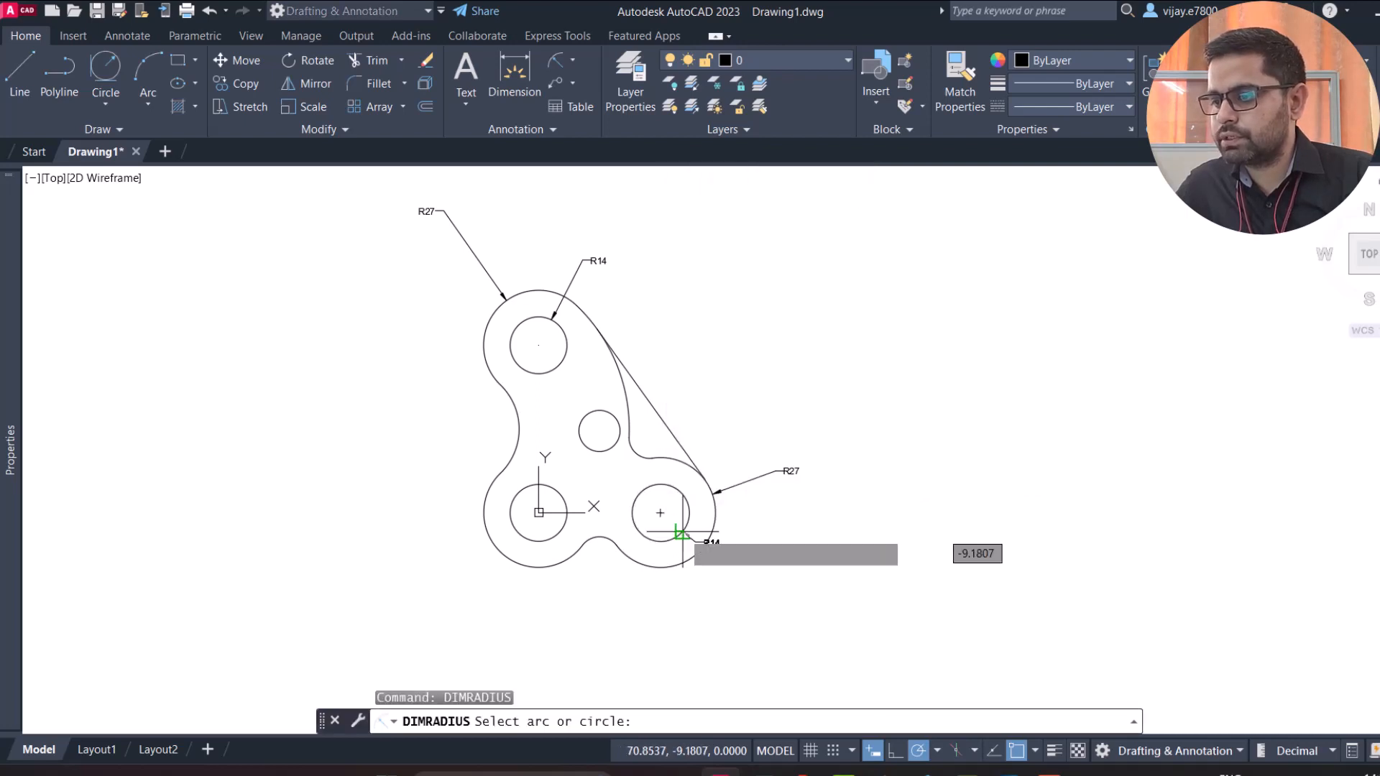
{"action": "left_click", "coordinate": [789, 549]}
Step: Add a radius dimension to the lower left boss's outer arc and a diameter dimension to its hole, both placed left of the part
{"action": "mouse_move", "coordinate": [585, 601]}
{"action": "middle_mouse_down"}
{"action": "mouse_move", "coordinate": [773, 560]}
{"action": "mouse_move", "coordinate": [719, 485]}
{"action": "middle_mouse_up"}
{"action": "right_click", "coordinate": [622, 365]}
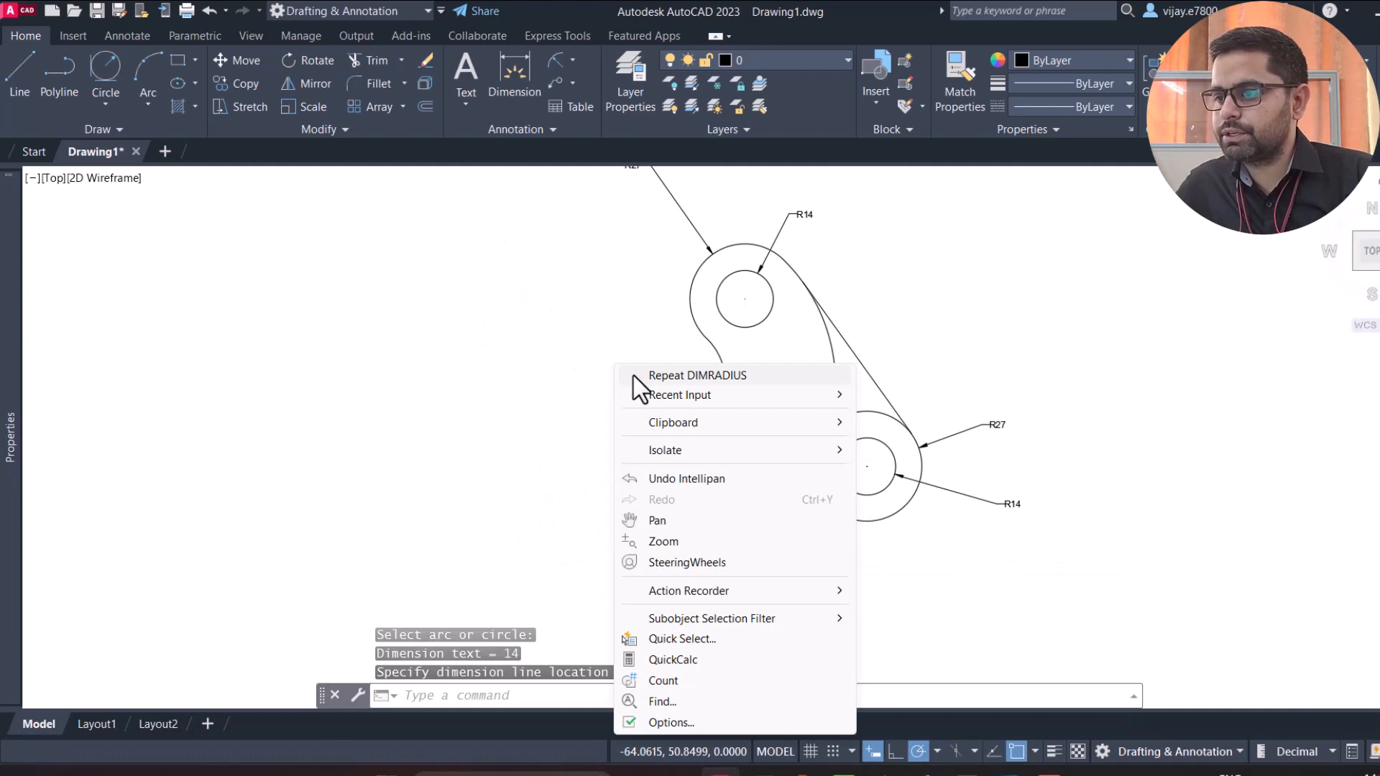
{"action": "left_click", "coordinate": [640, 374]}
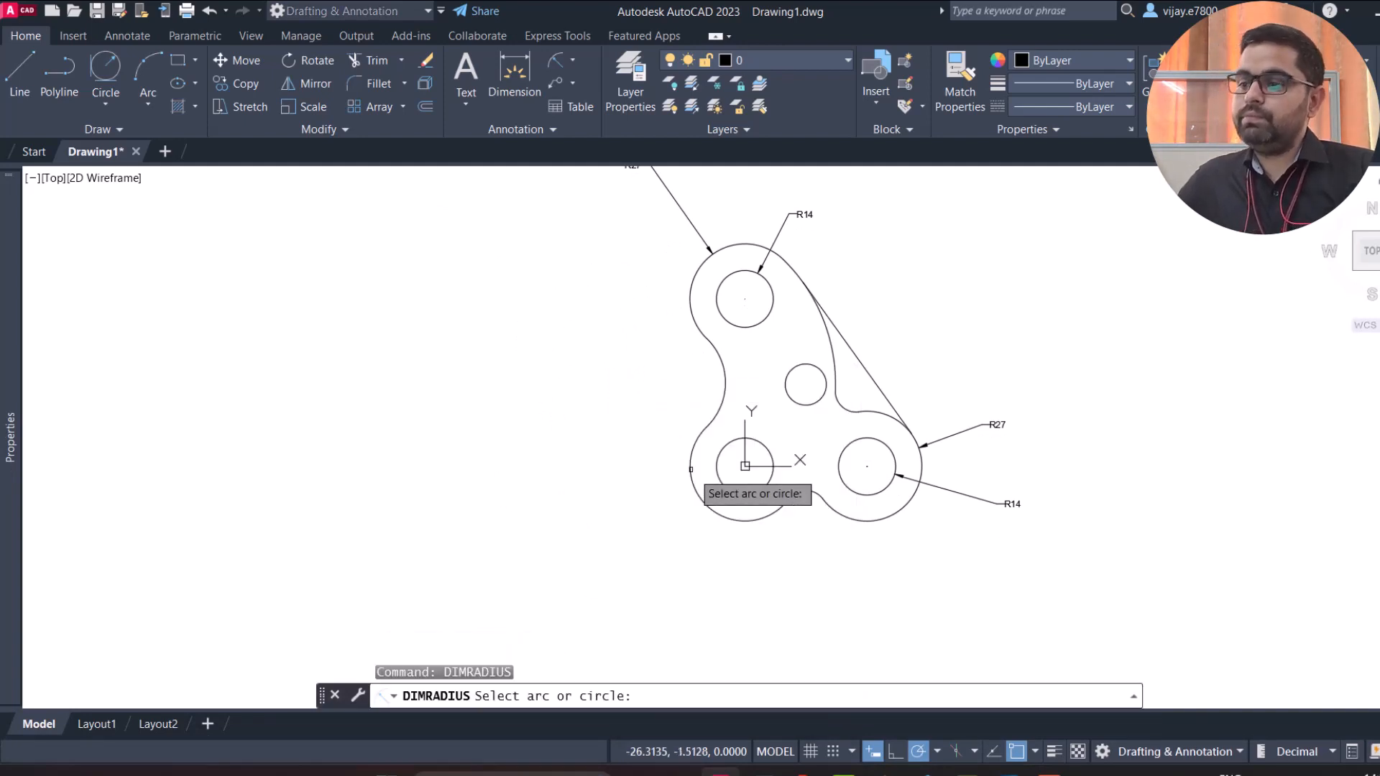
{"action": "left_click", "coordinate": [691, 469]}
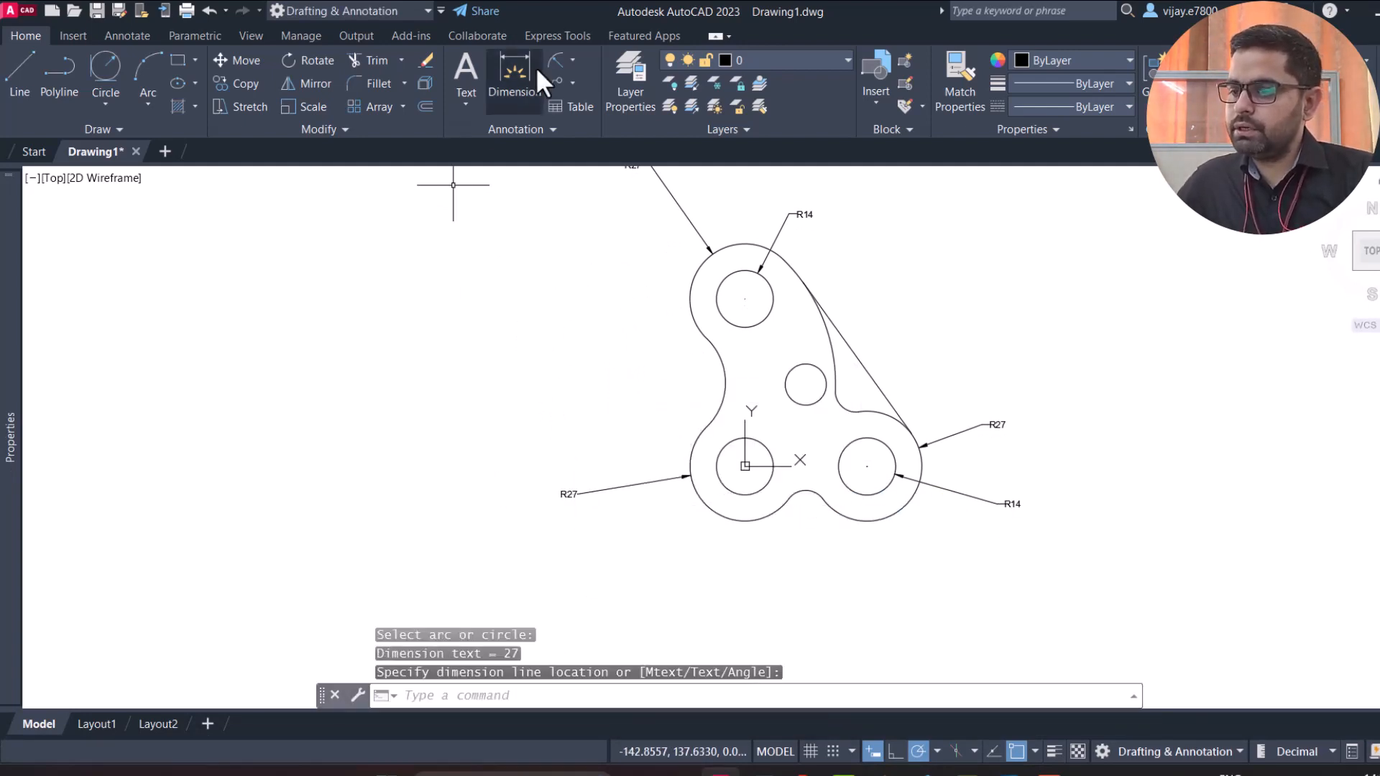
{"action": "left_click", "coordinate": [569, 63]}
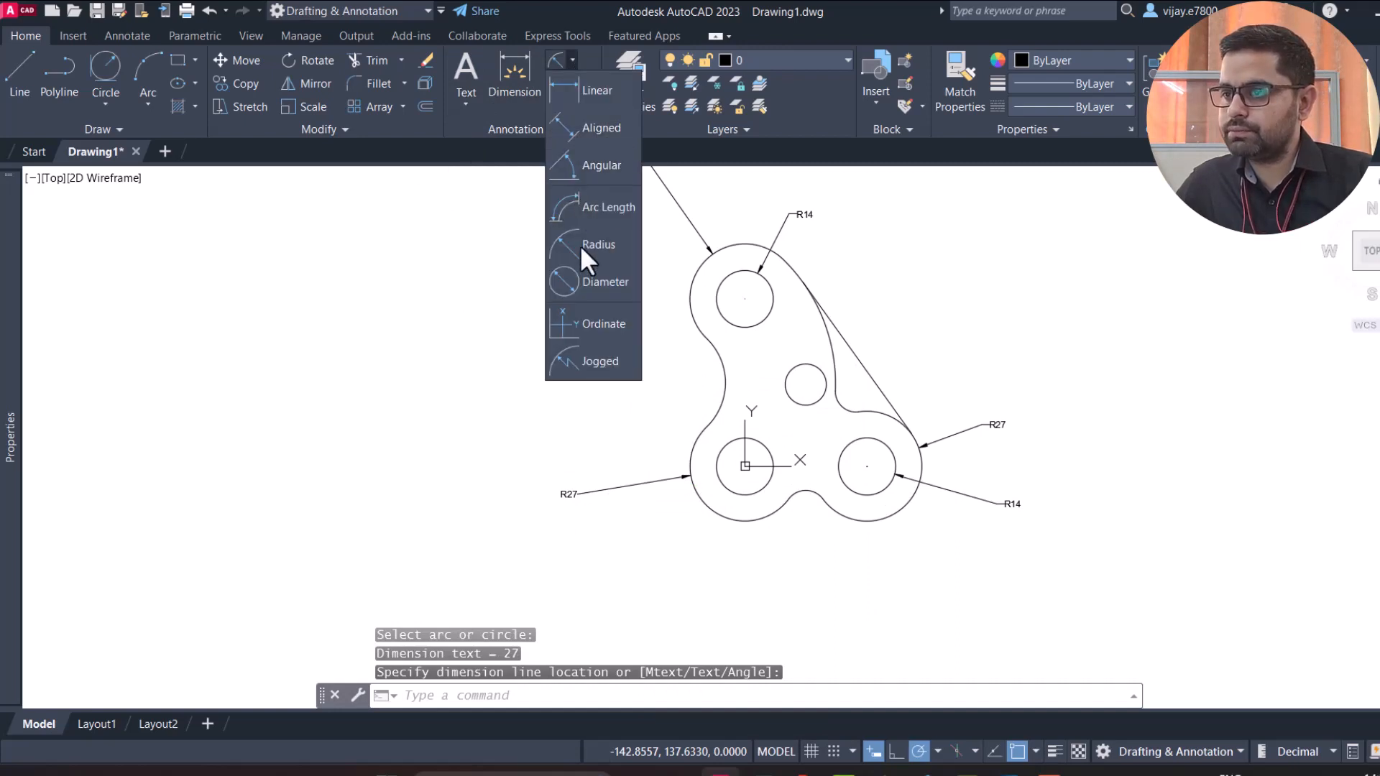
{"action": "left_click", "coordinate": [565, 286]}
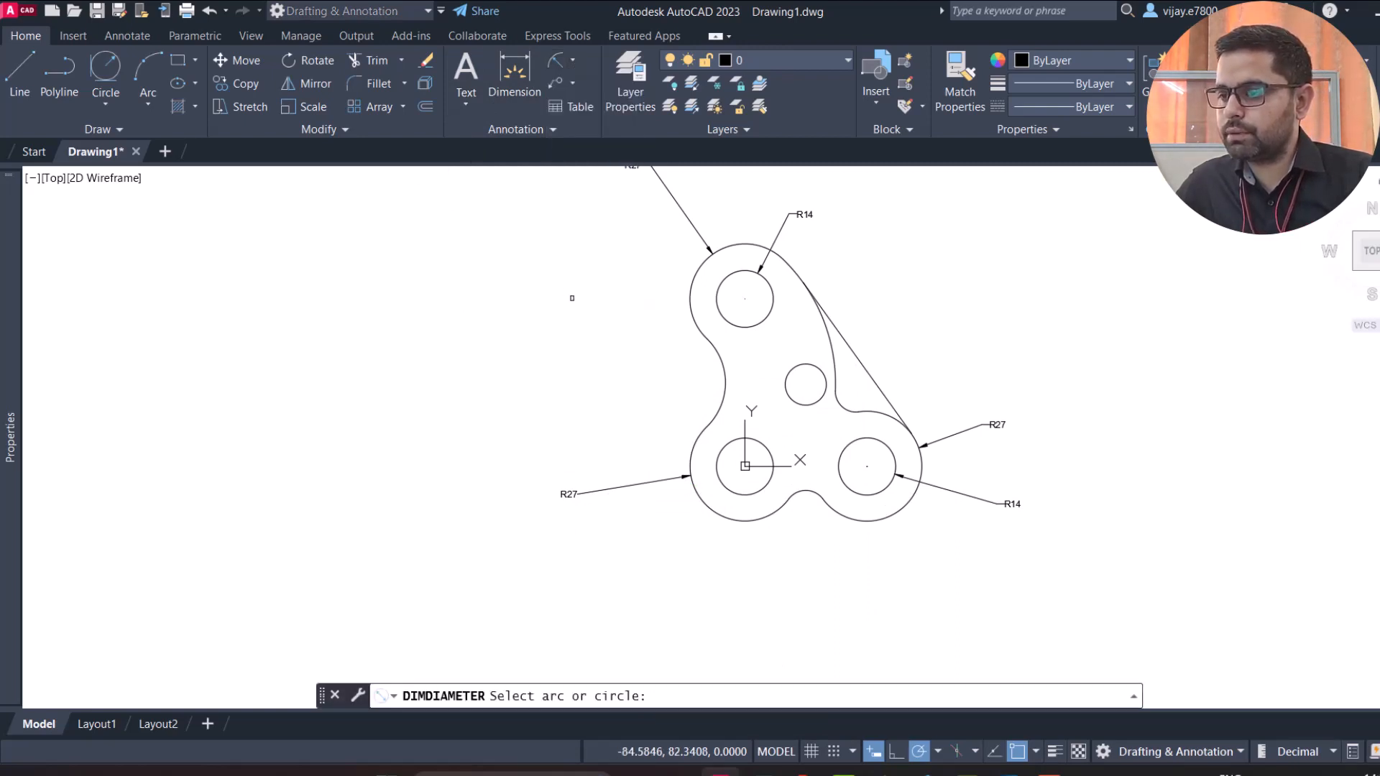
{"action": "left_click", "coordinate": [716, 468]}
{"action": "left_click", "coordinate": [620, 423]}
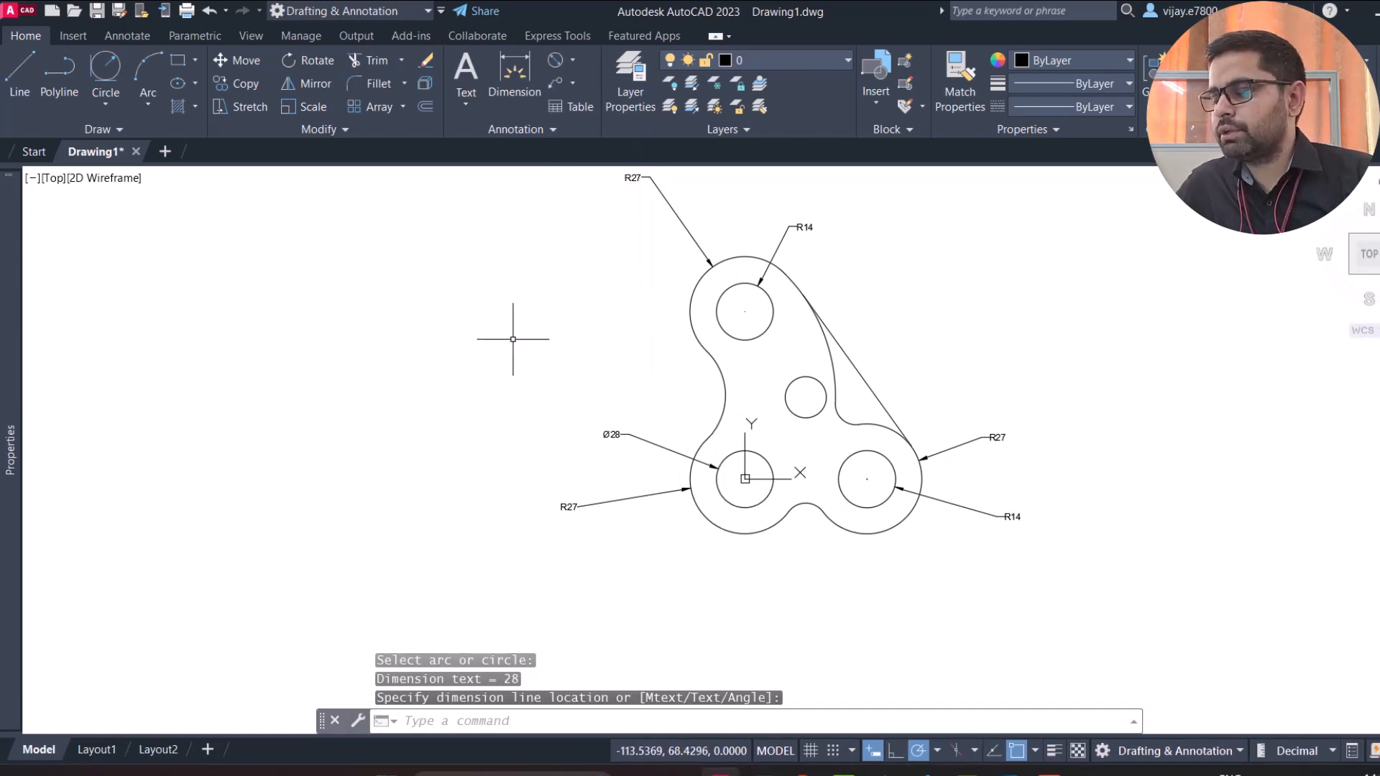
Step: Add a radius dimension to the left blend arc between the upper and lower left bosses, placing its text just outside the arc
{"action": "left_click", "coordinate": [568, 62]}
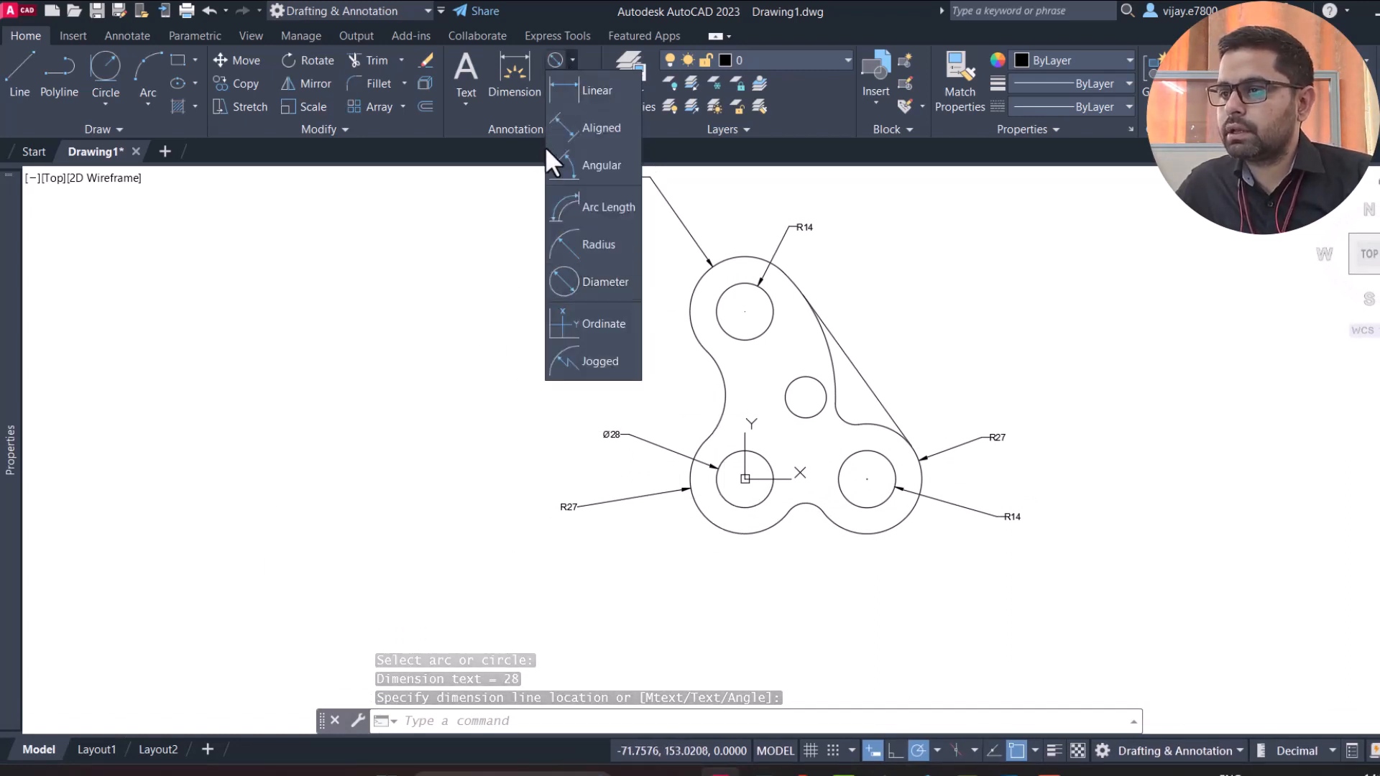
{"action": "left_click", "coordinate": [578, 247]}
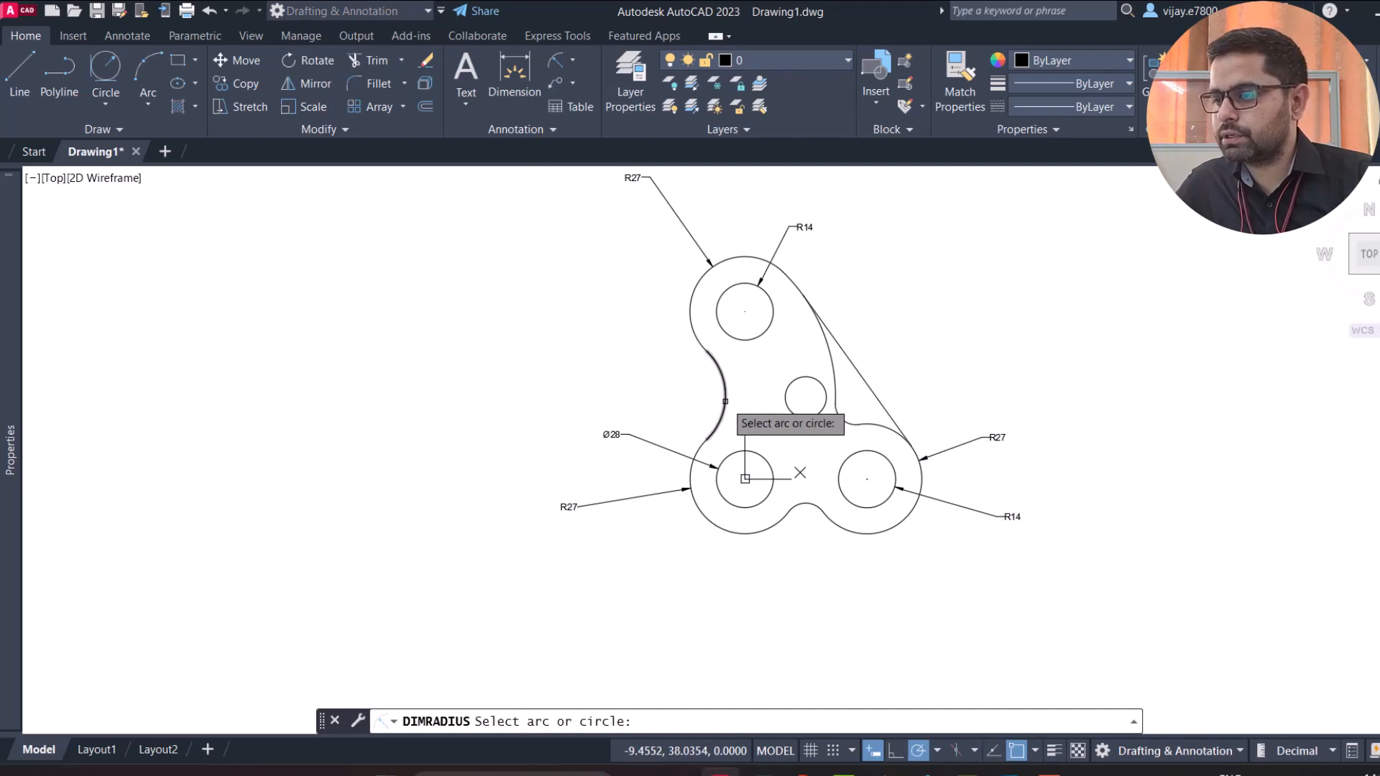
{"action": "left_click", "coordinate": [723, 401]}
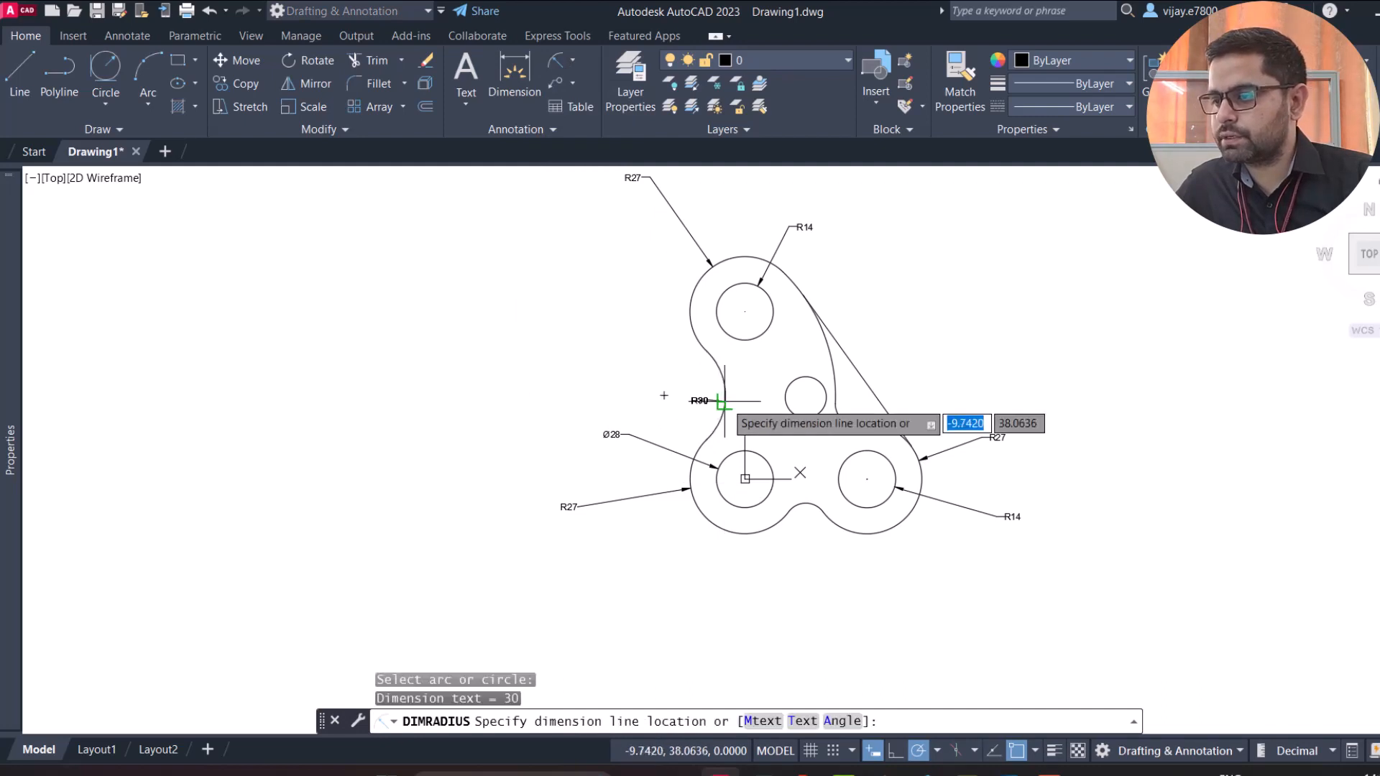
{"action": "left_click", "coordinate": [683, 395]}
Step: Add a radius dimension to the small blend arc between the large right-hand arc and the lower right boss
{"action": "right_click", "coordinate": [903, 350]}
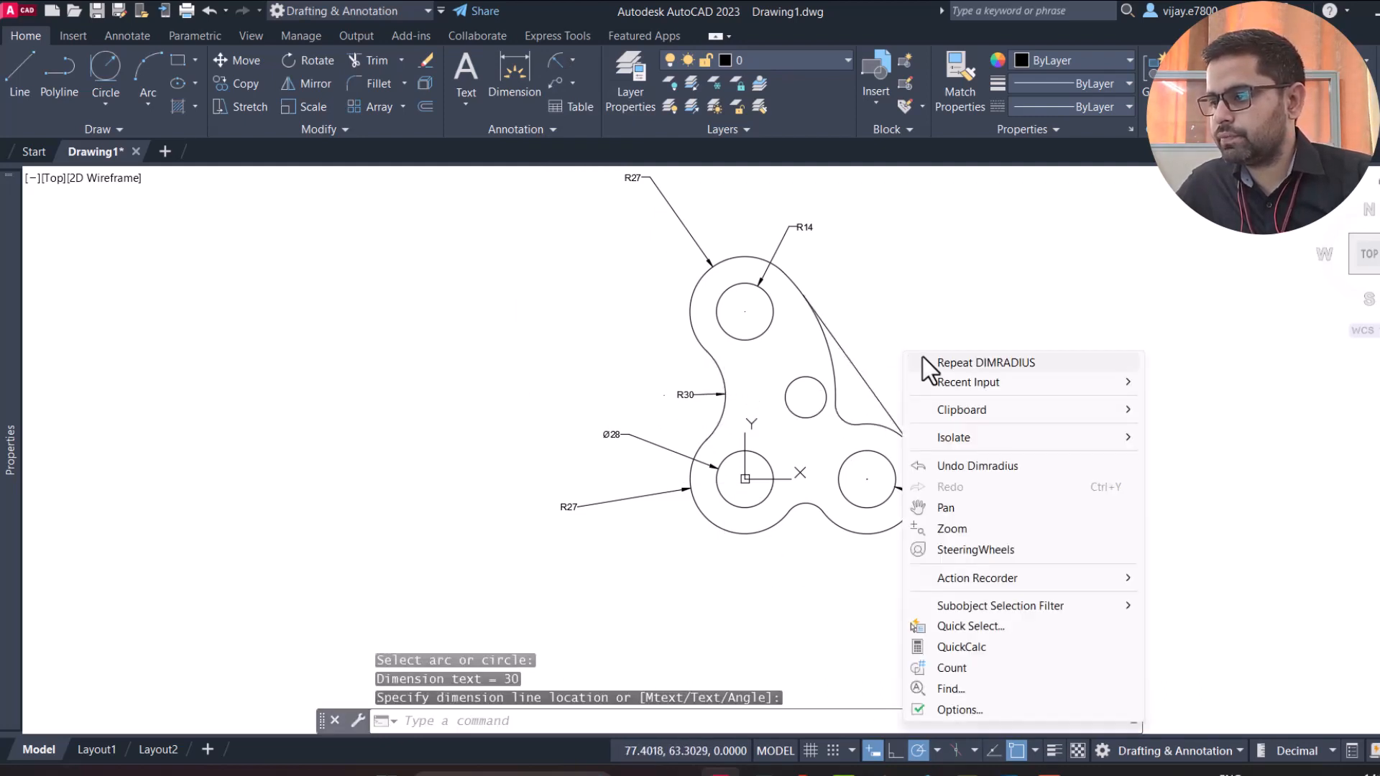
{"action": "left_click", "coordinate": [927, 360]}
{"action": "left_click", "coordinate": [842, 418]}
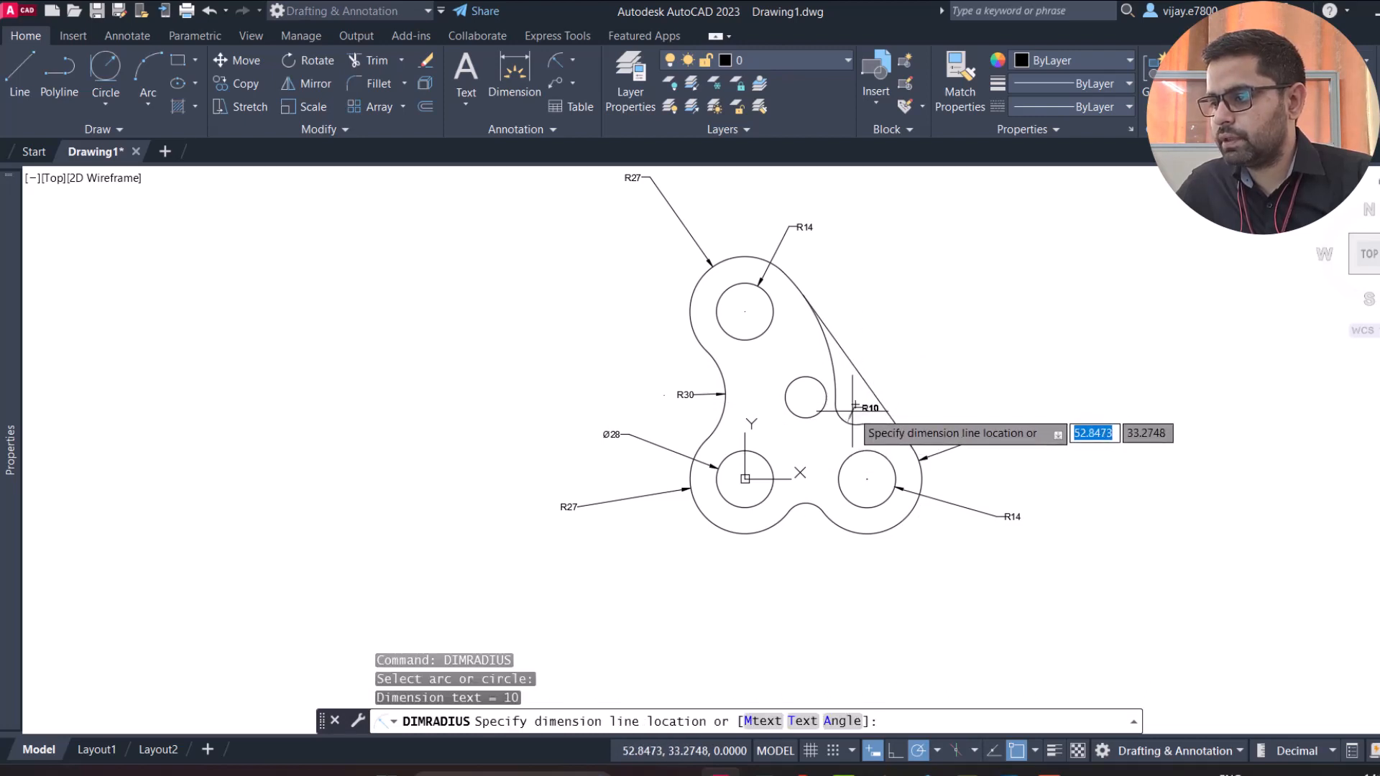
{"action": "left_click", "coordinate": [853, 412]}
Step: Add a radius dimension to the bottom blend arc between the two lower bosses, placing its text below the arc
{"action": "scroll", "coordinate": [811, 438], "scroll_direction": "up", "scroll_amount": 2}
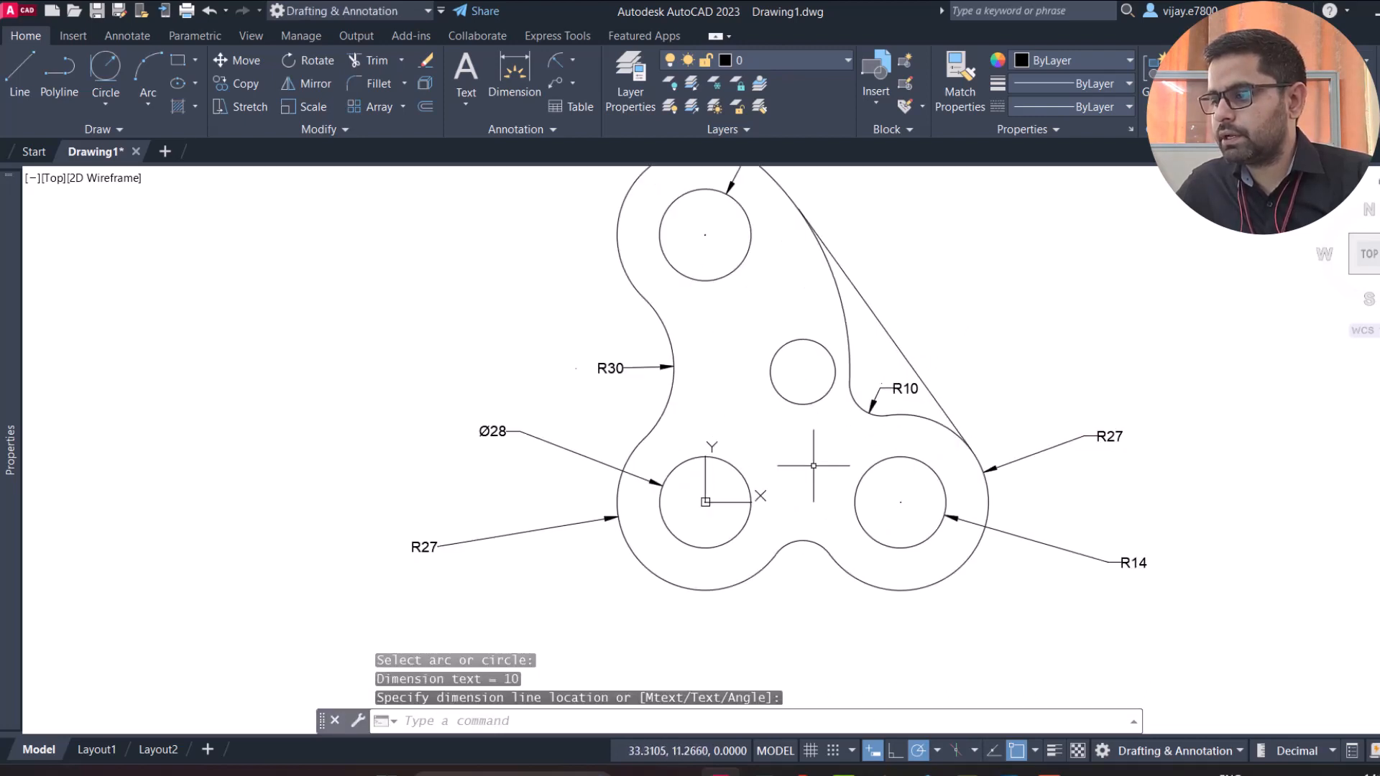
{"action": "right_click", "coordinate": [796, 513]}
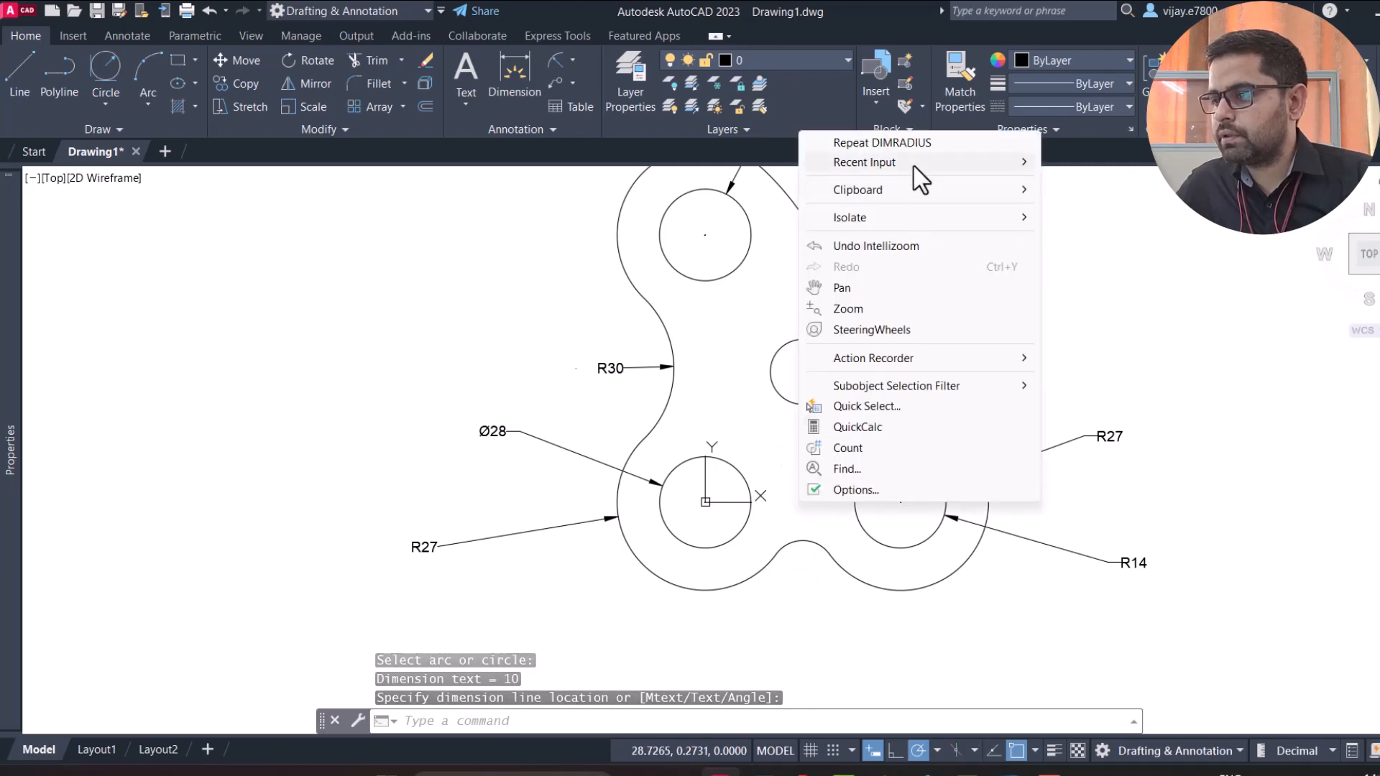
{"action": "right_click", "coordinate": [818, 652]}
{"action": "left_click", "coordinate": [904, 293]}
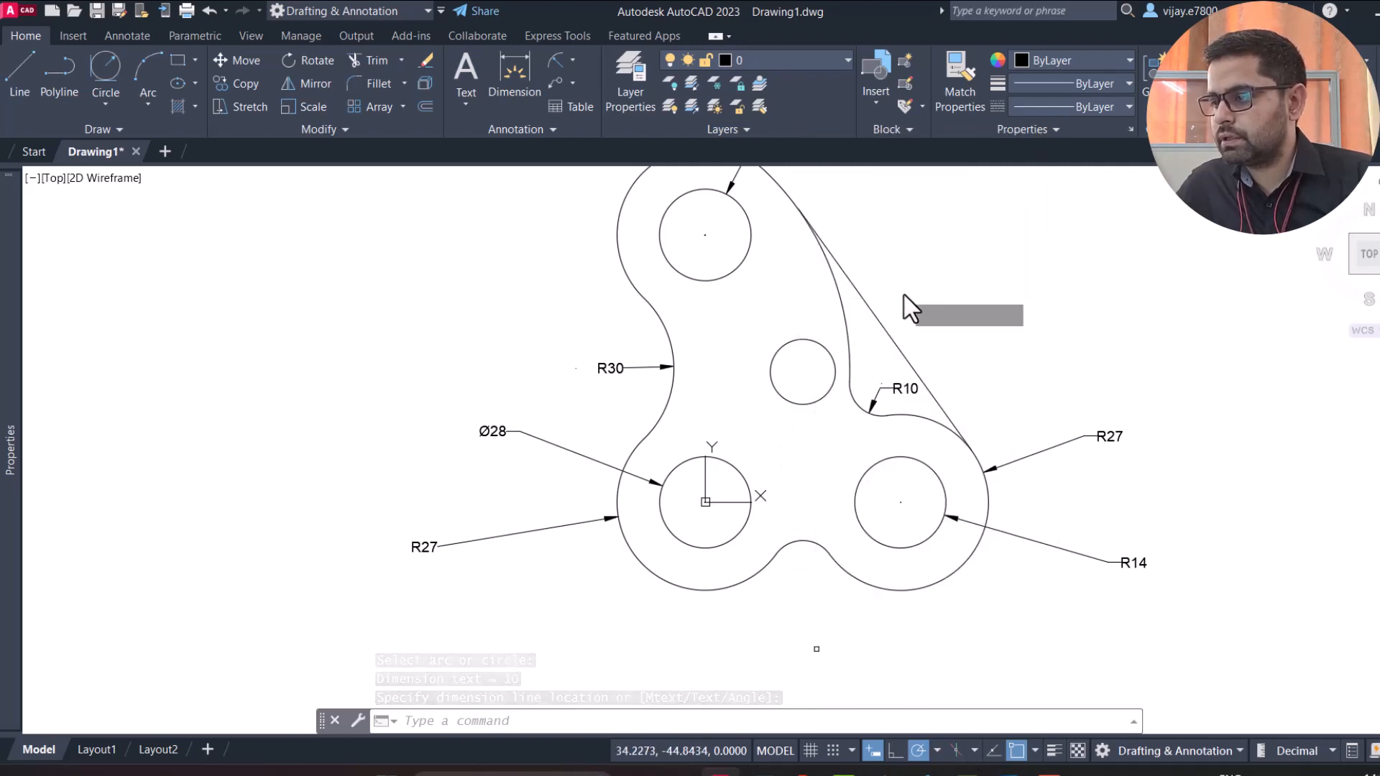
{"action": "left_click", "coordinate": [801, 540]}
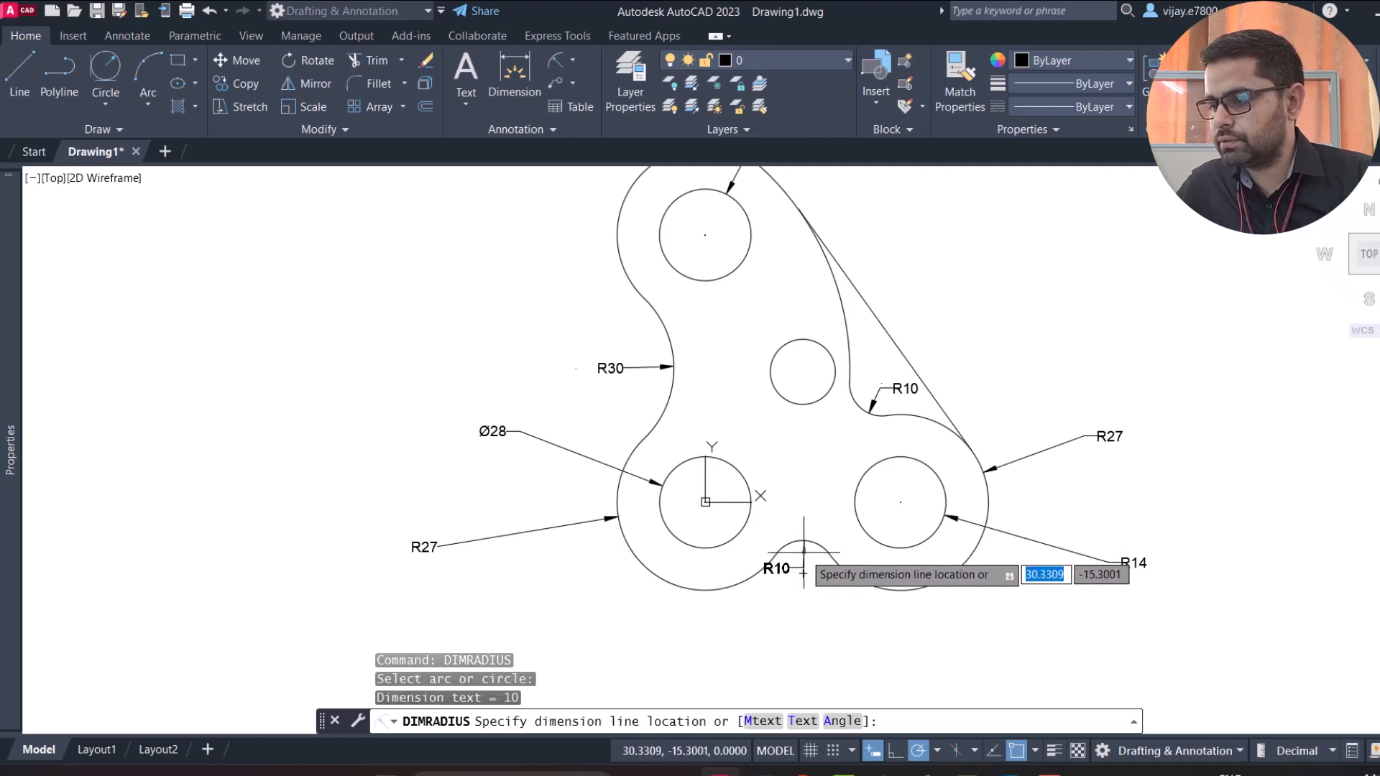
{"action": "left_click", "coordinate": [803, 573]}
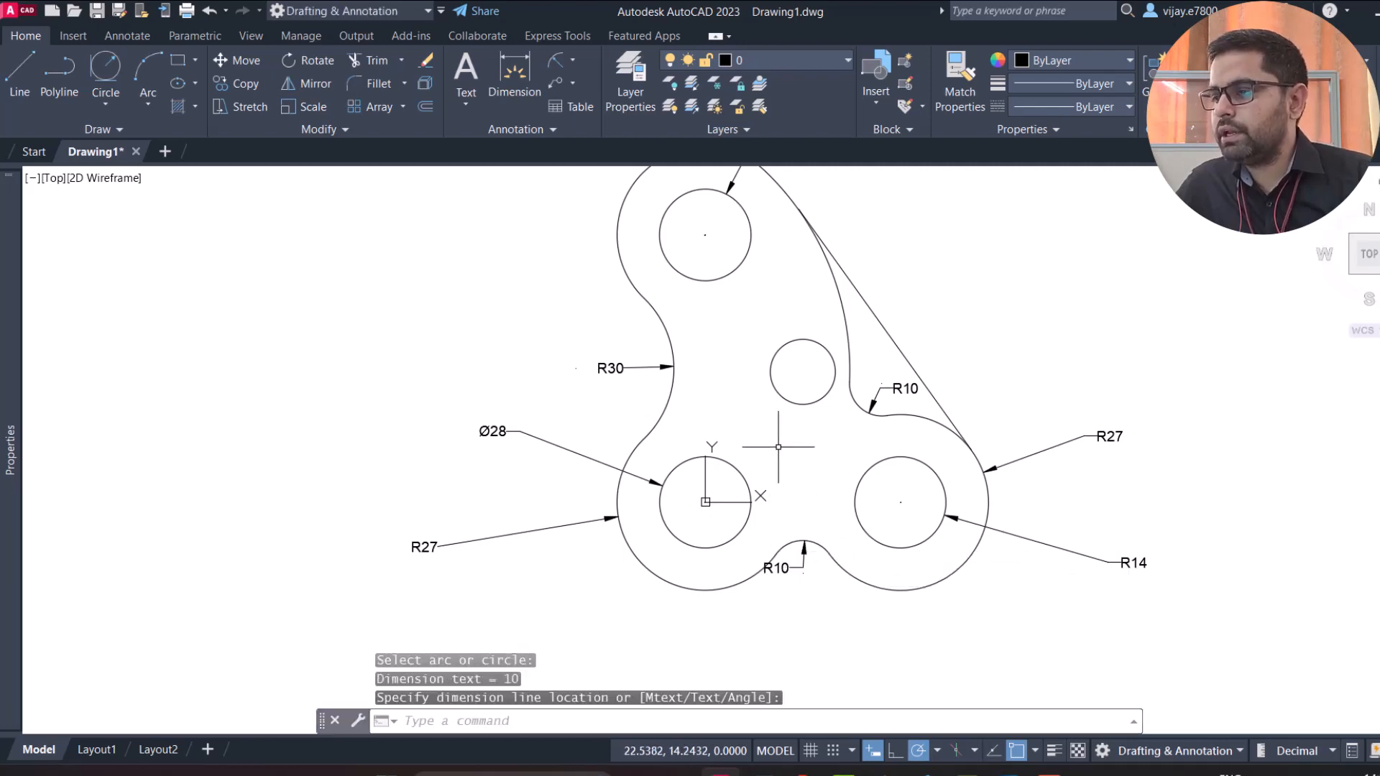
Step: Add a radius dimension to the large right-hand arc, placing its text left of the plate above the left blend arc's dimension
{"action": "right_click", "coordinate": [703, 325]}
{"action": "left_click", "coordinate": [723, 343]}
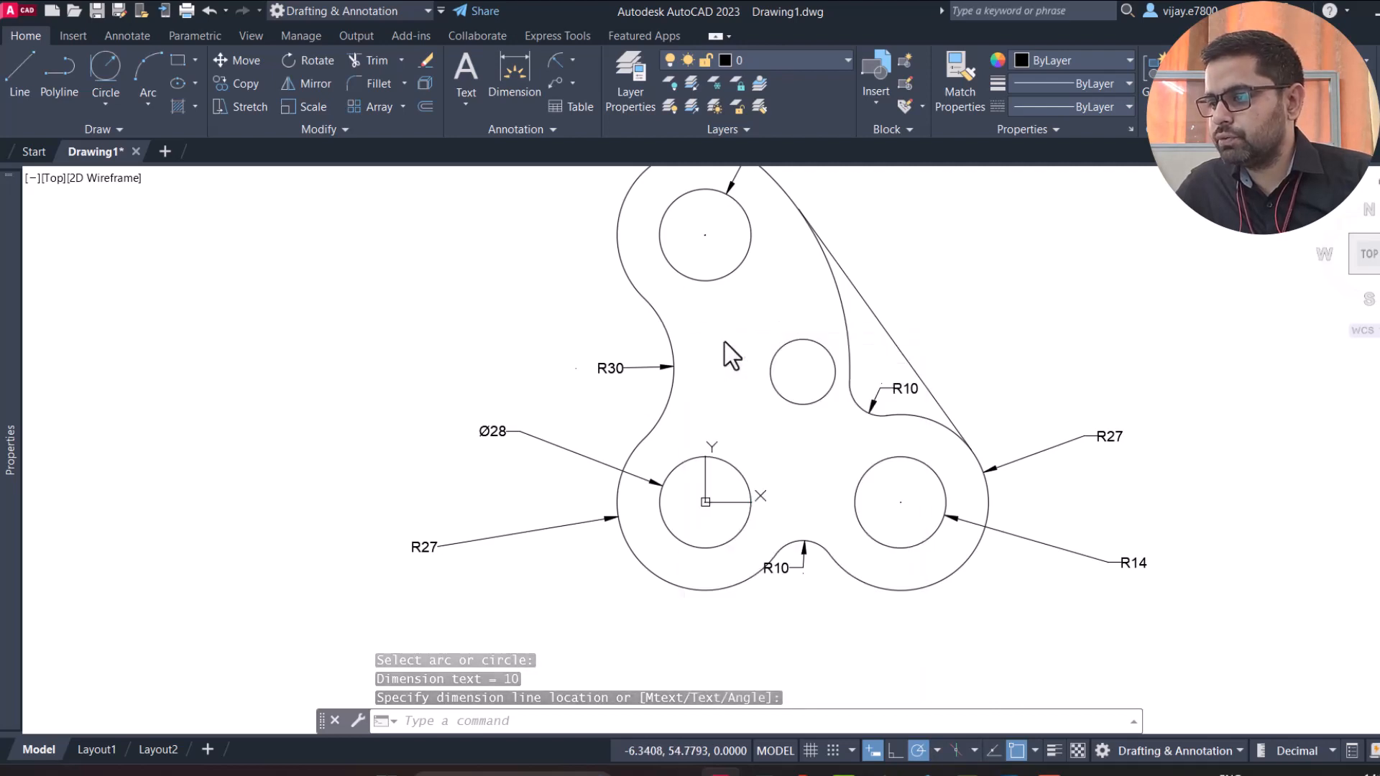
{"action": "left_click", "coordinate": [841, 294]}
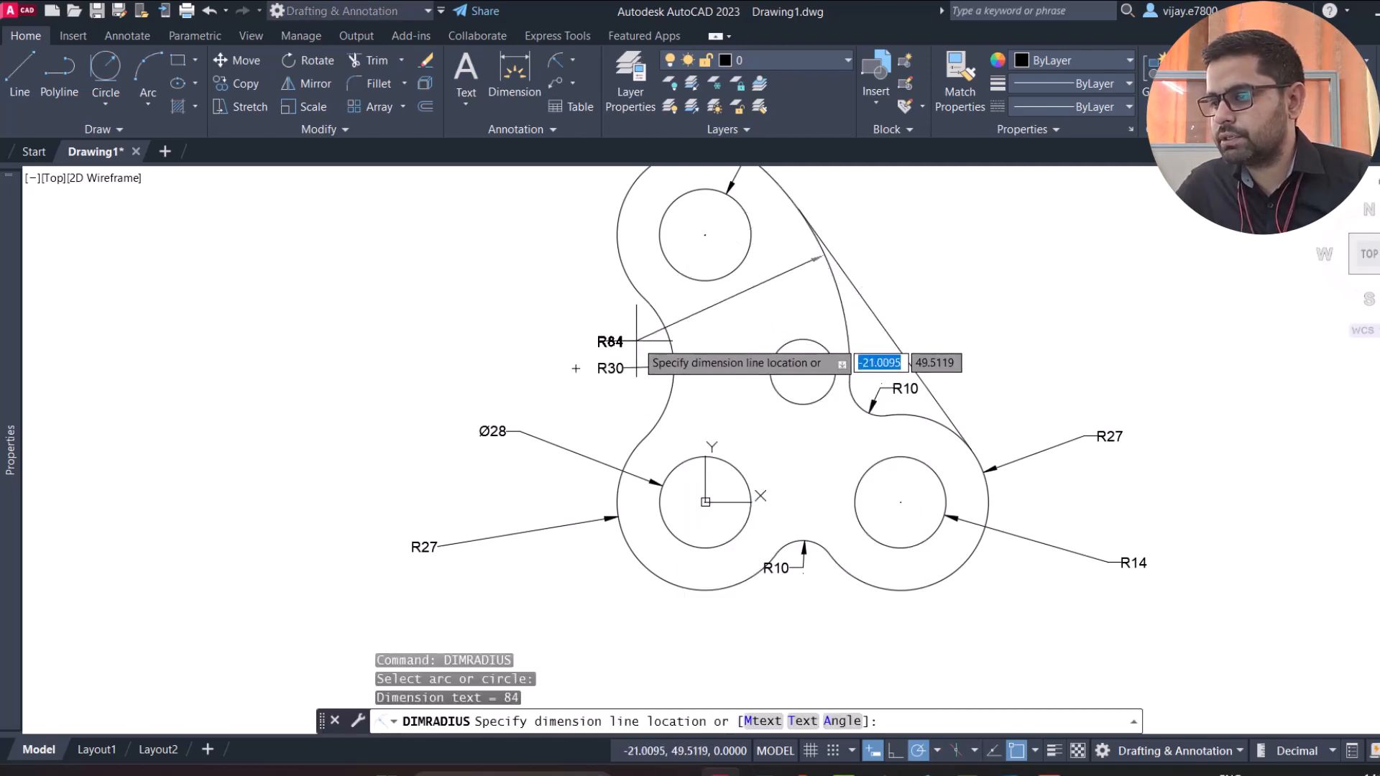
{"action": "left_click", "coordinate": [576, 368]}
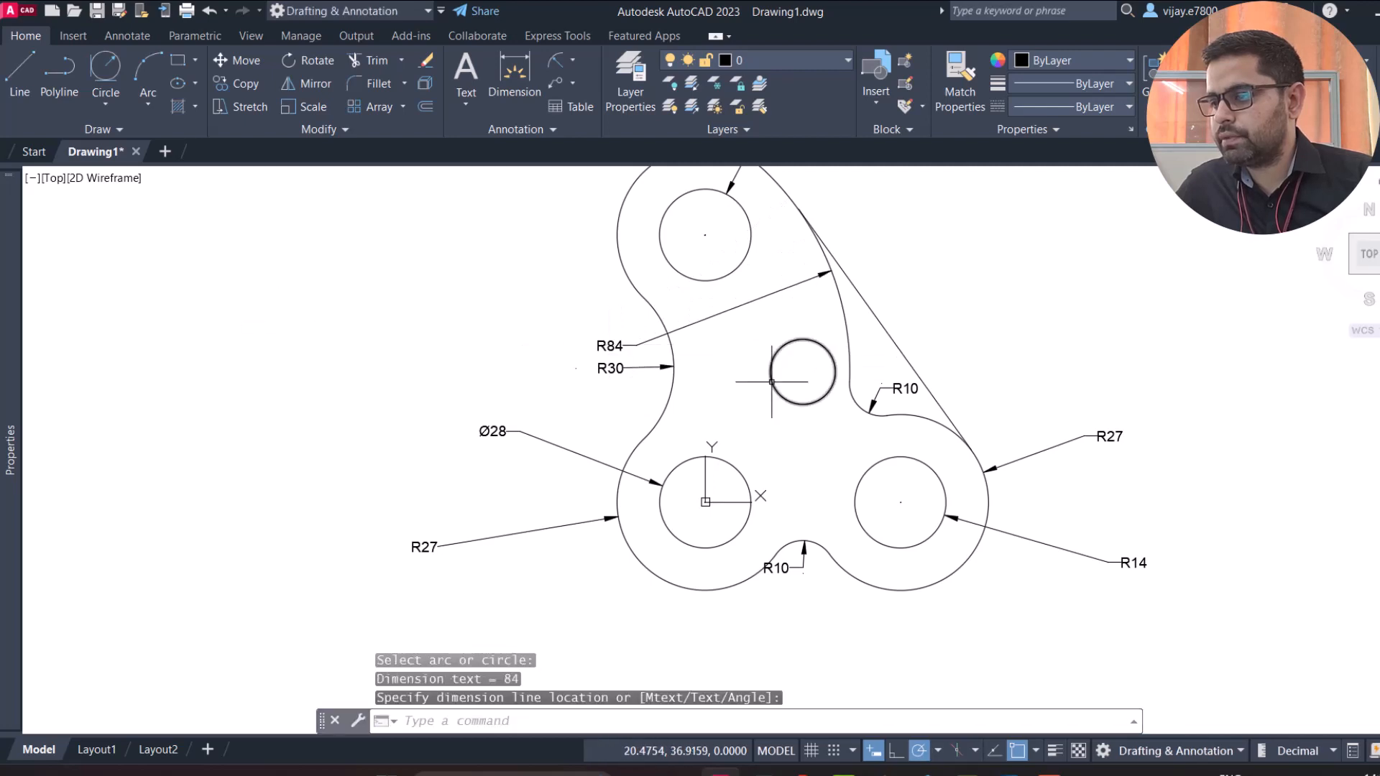
Step: Add a radius dimension to the small fourth hole, placing its text outside the plate, up and to the right
{"action": "scroll", "coordinate": [877, 386], "scroll_direction": "down", "scroll_amount": 2}
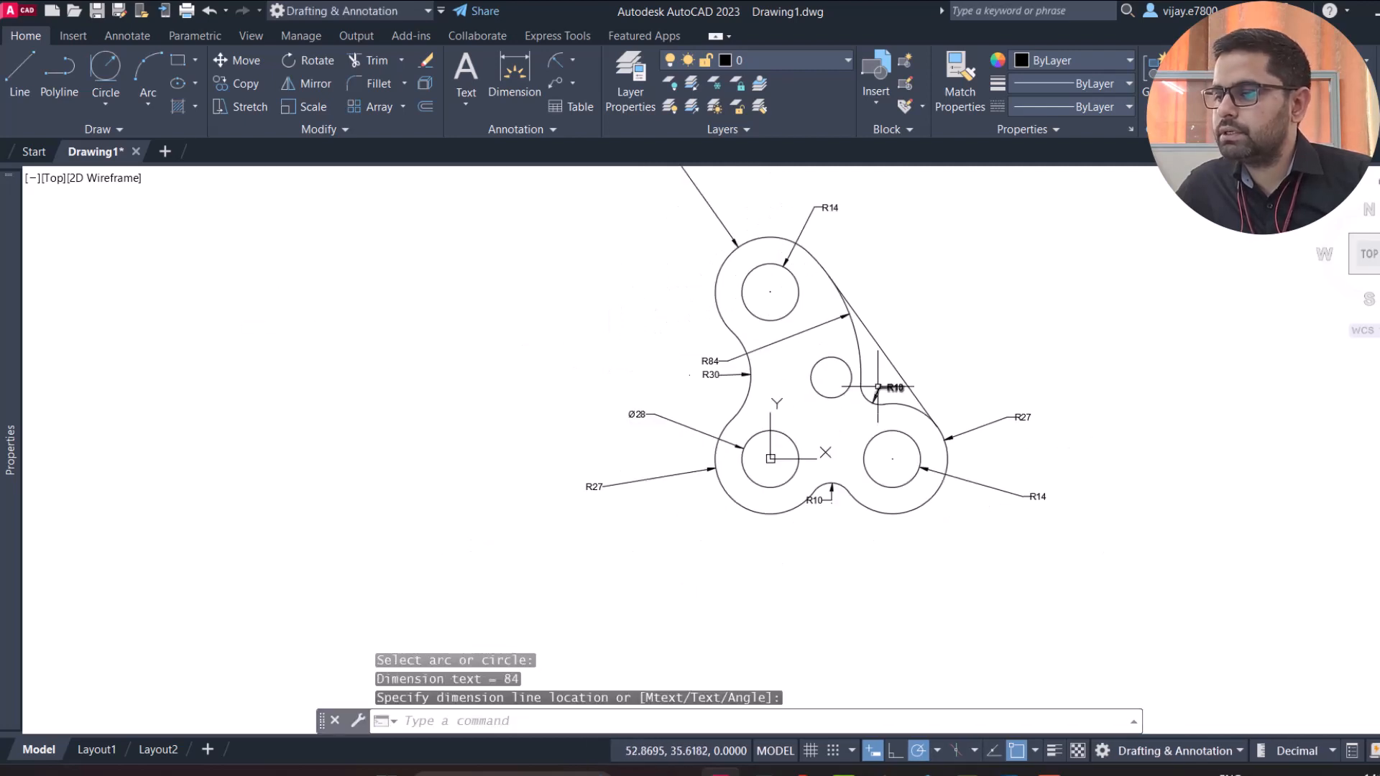
{"action": "right_click", "coordinate": [1013, 312]}
{"action": "left_click", "coordinate": [1020, 317]}
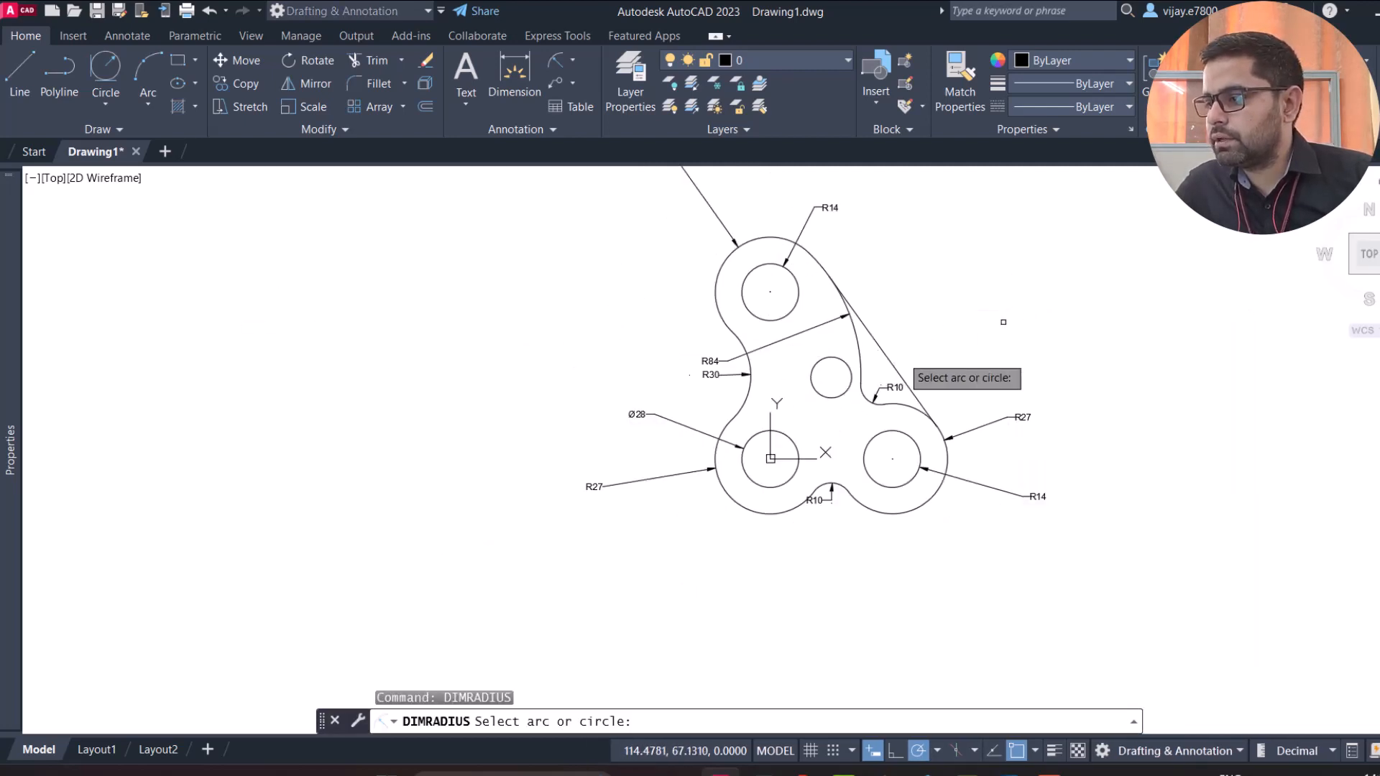
{"action": "left_click", "coordinate": [849, 365]}
{"action": "left_click", "coordinate": [931, 314]}
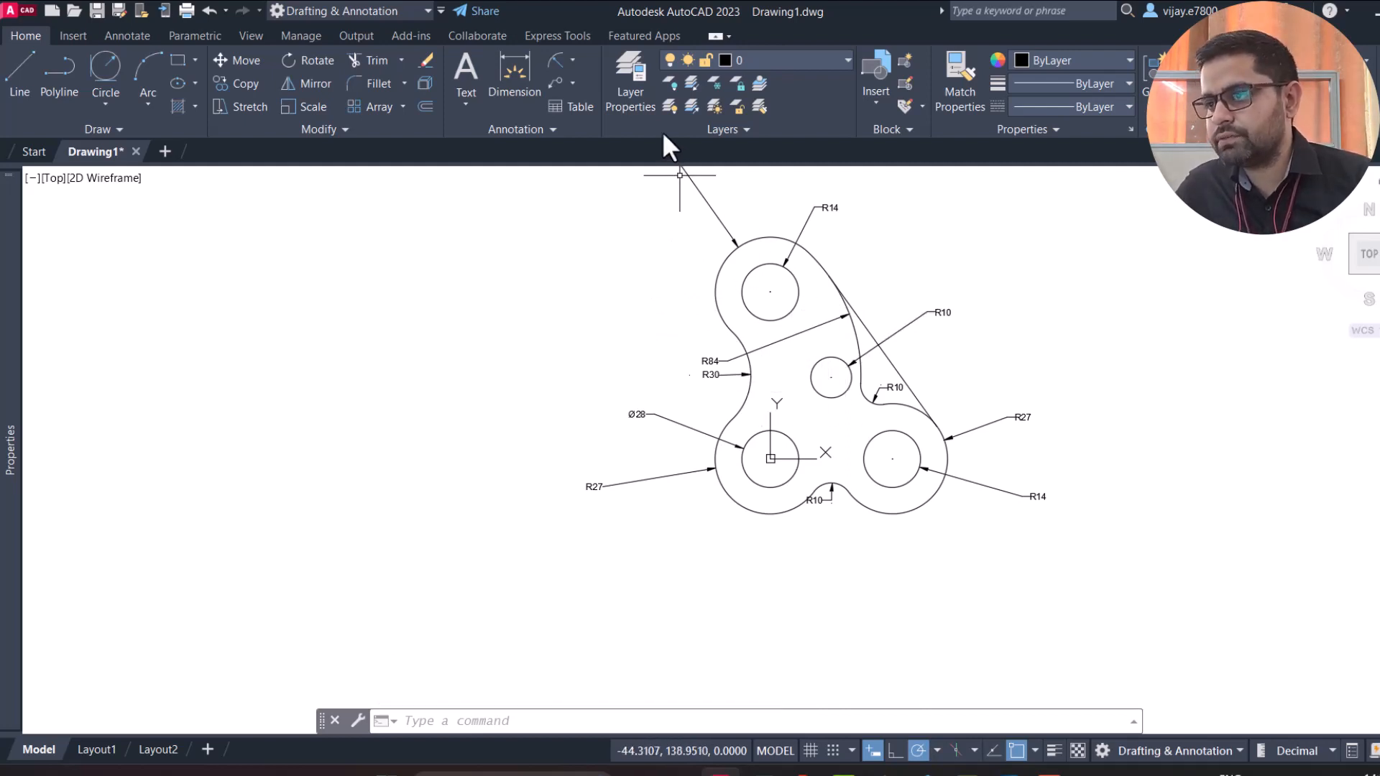
Step: Add a horizontal linear dimension between the centres of the two lower holes, placed below the plate
{"action": "left_click", "coordinate": [573, 60]}
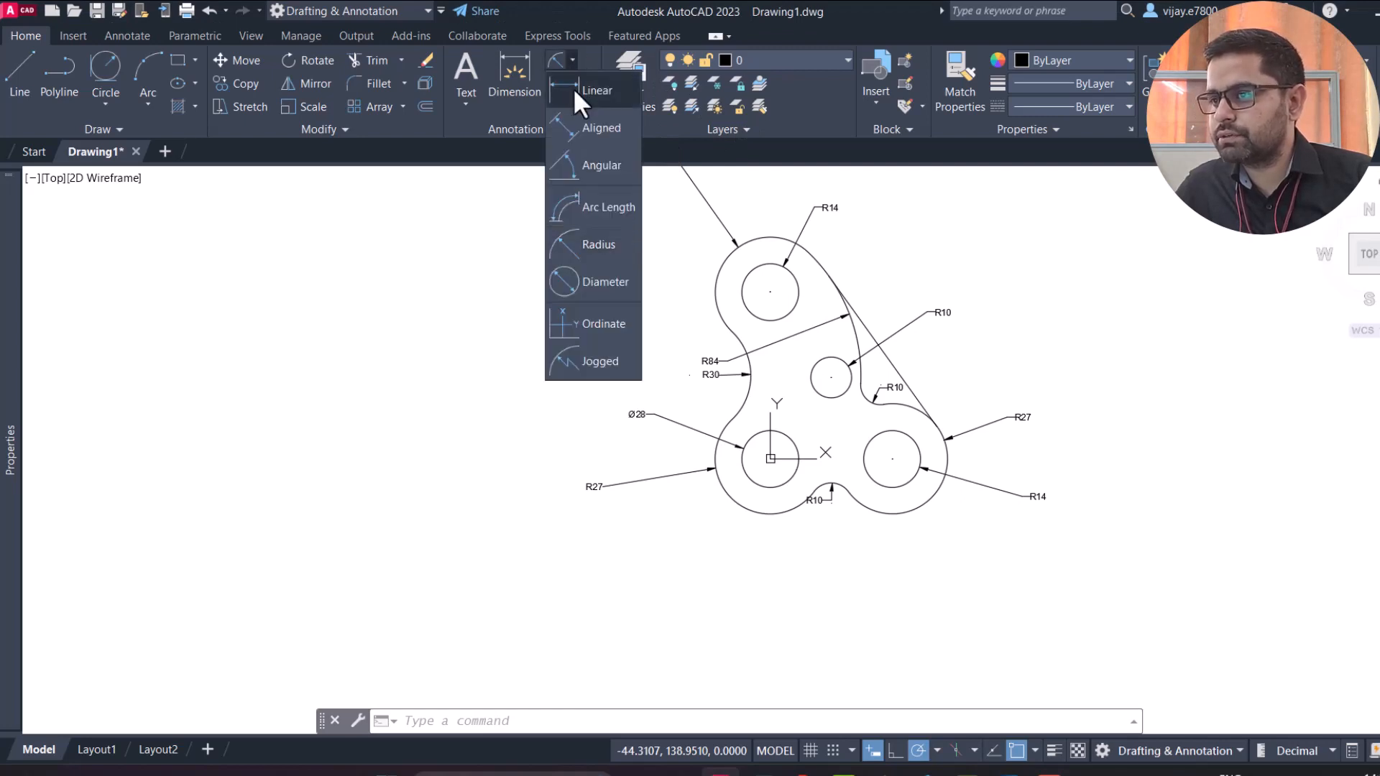
{"action": "left_click", "coordinate": [573, 87]}
{"action": "left_click", "coordinate": [770, 458]}
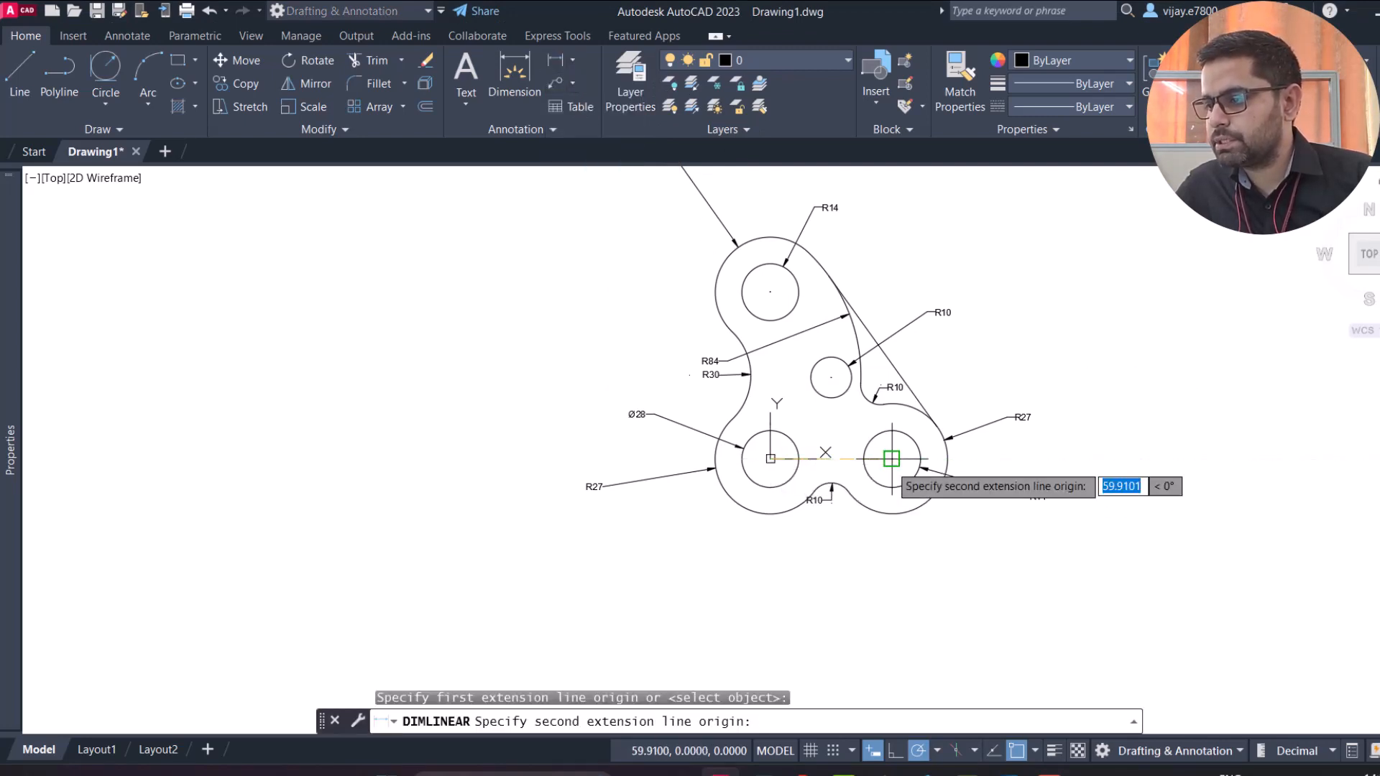
{"action": "left_click", "coordinate": [892, 458]}
{"action": "left_click", "coordinate": [884, 547]}
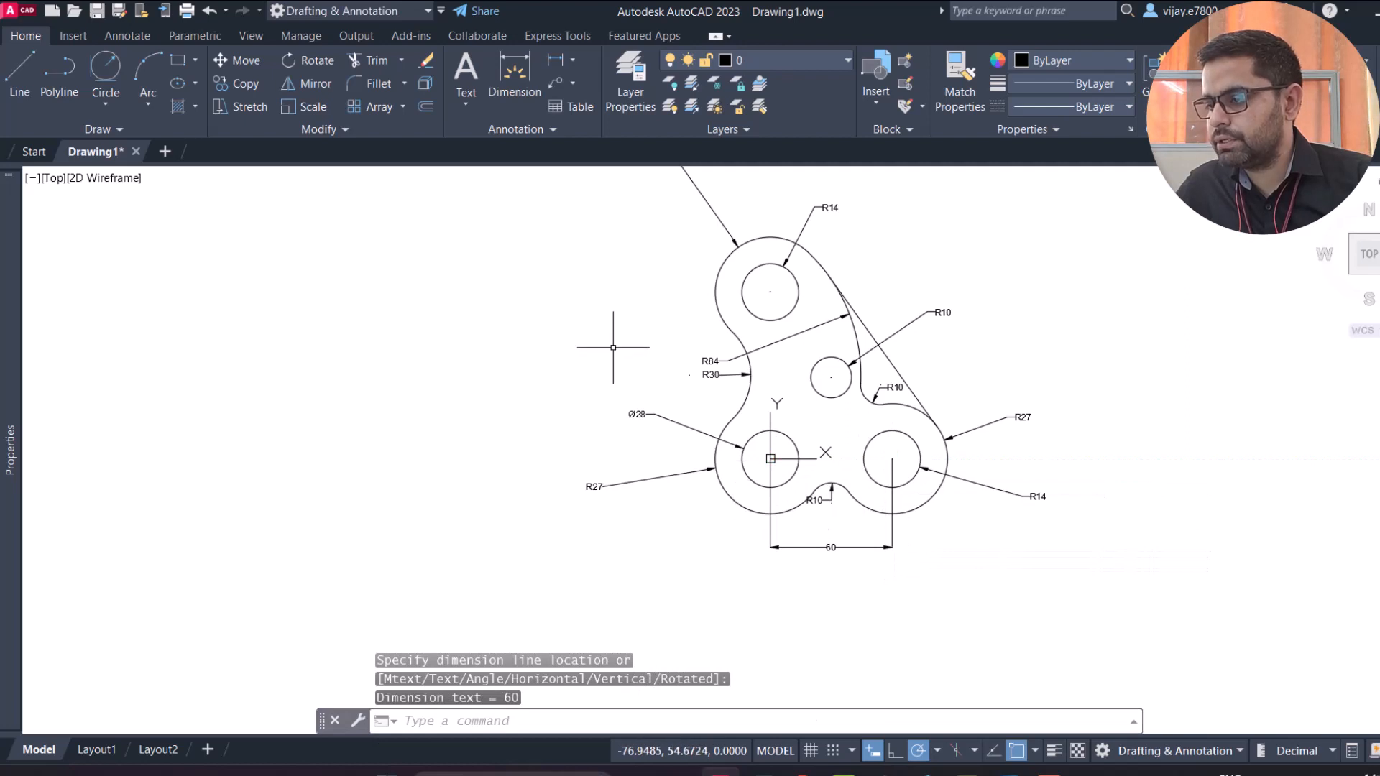
Step: Add a vertical linear dimension between the centres of the upper hole and the lower left hole, placed left of the plate
{"action": "right_click", "coordinate": [596, 360]}
{"action": "left_click", "coordinate": [709, 364]}
{"action": "left_click", "coordinate": [770, 292]}
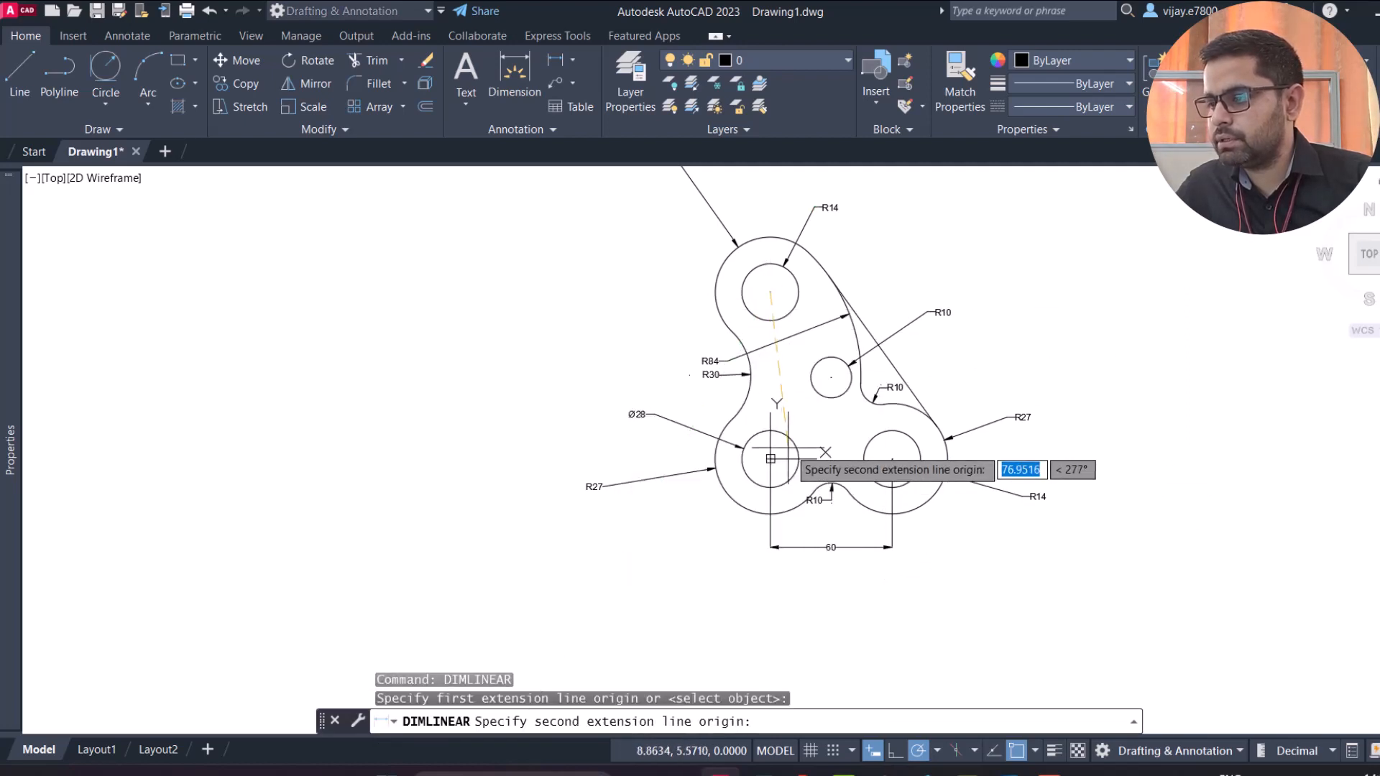
{"action": "left_click", "coordinate": [771, 459]}
{"action": "left_click", "coordinate": [592, 450]}
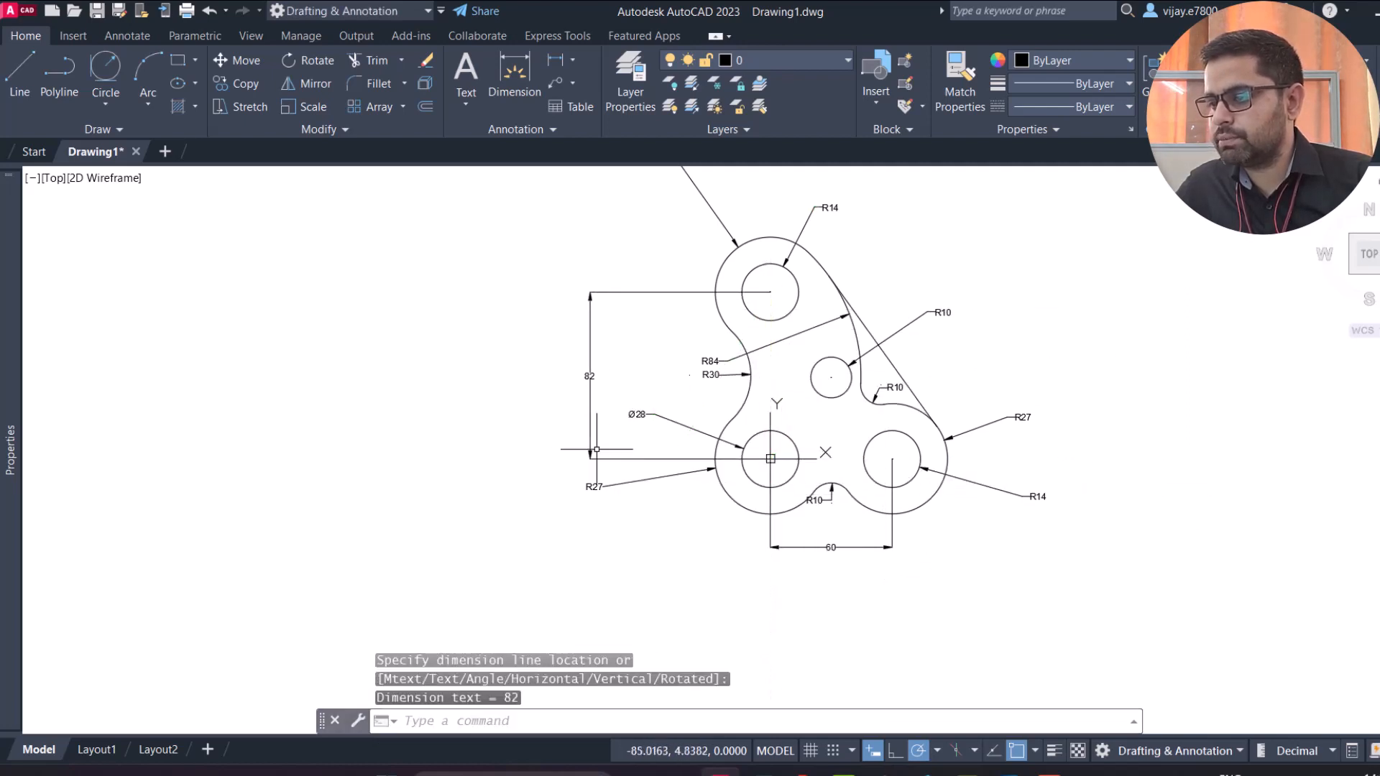
Step: Add a horizontal linear dimension from the small fourth hole's centre to the lower left hole's centre, just above the lower centre-distance dimension
{"action": "right_click", "coordinate": [1027, 344]}
{"action": "left_click", "coordinate": [1032, 348]}
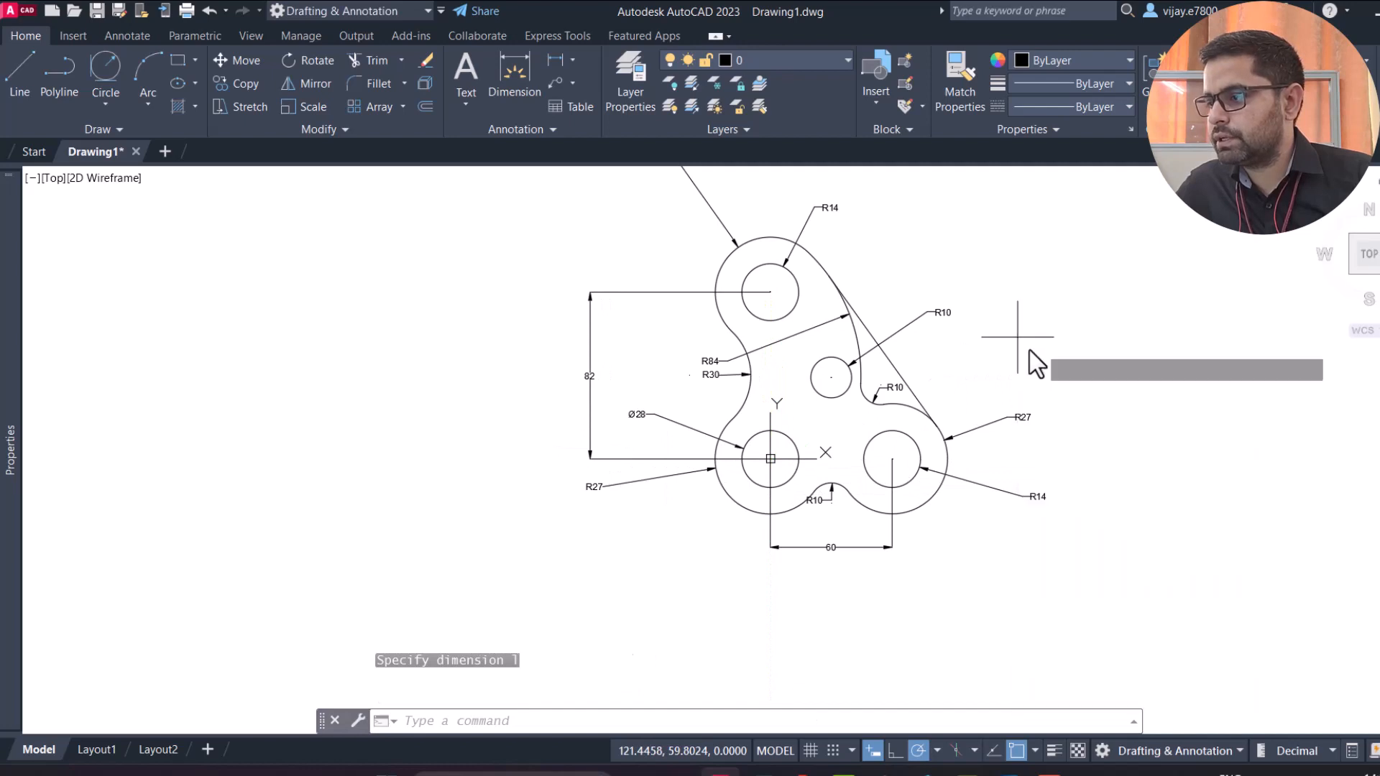
{"action": "left_click", "coordinate": [831, 377]}
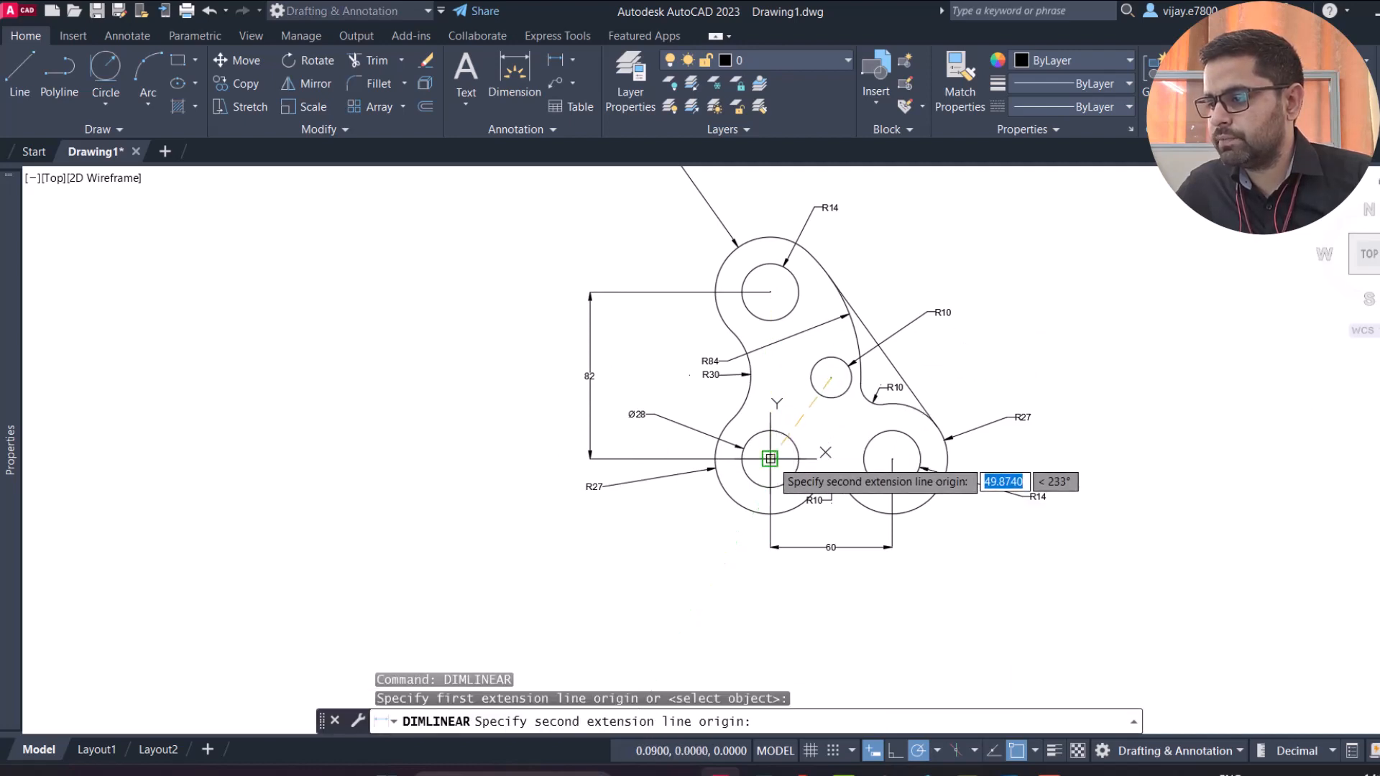
{"action": "left_click", "coordinate": [771, 458]}
{"action": "left_click", "coordinate": [798, 532]}
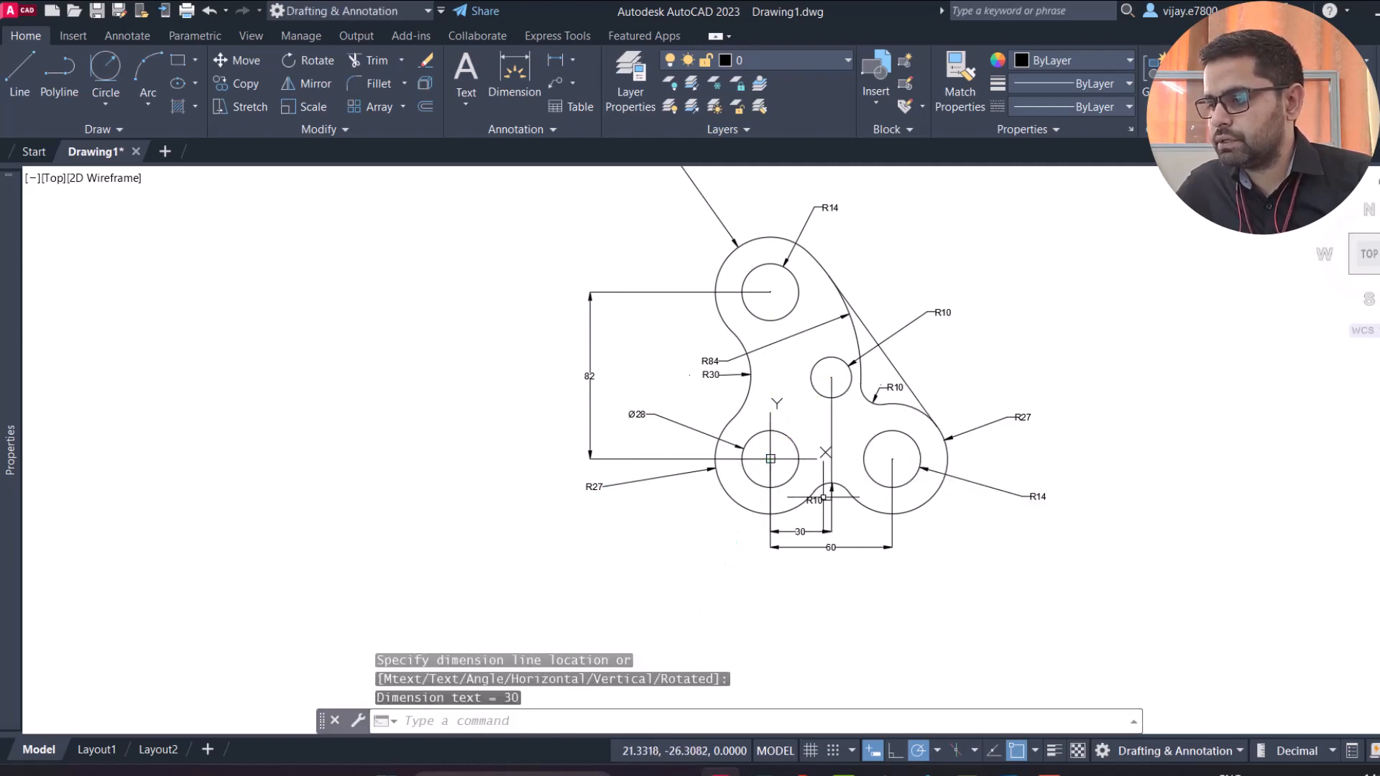
Step: Add a vertical linear dimension between the centres of the small fourth hole and the lower left hole, placed inside the overall vertical dimension
{"action": "right_click", "coordinate": [1015, 350]}
{"action": "left_click", "coordinate": [1022, 357]}
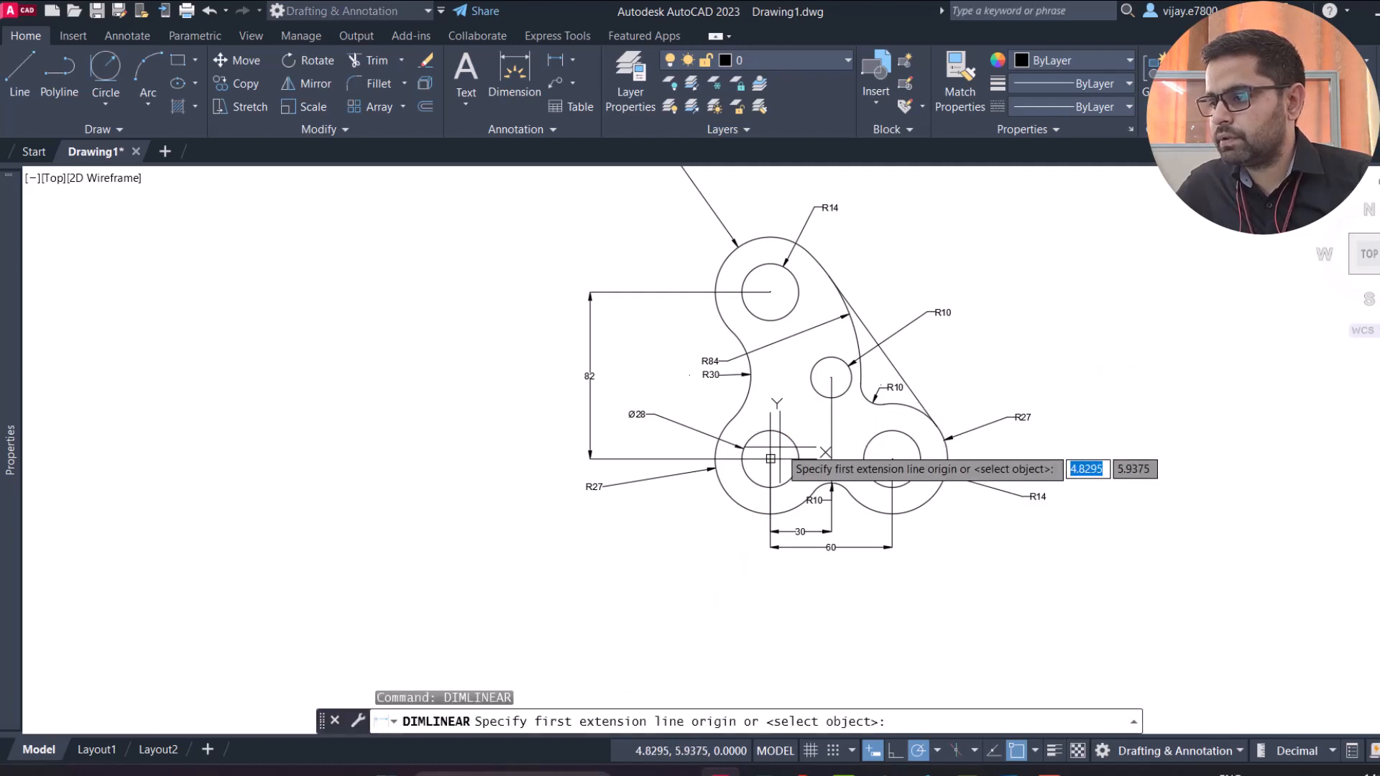
{"action": "left_click", "coordinate": [771, 458]}
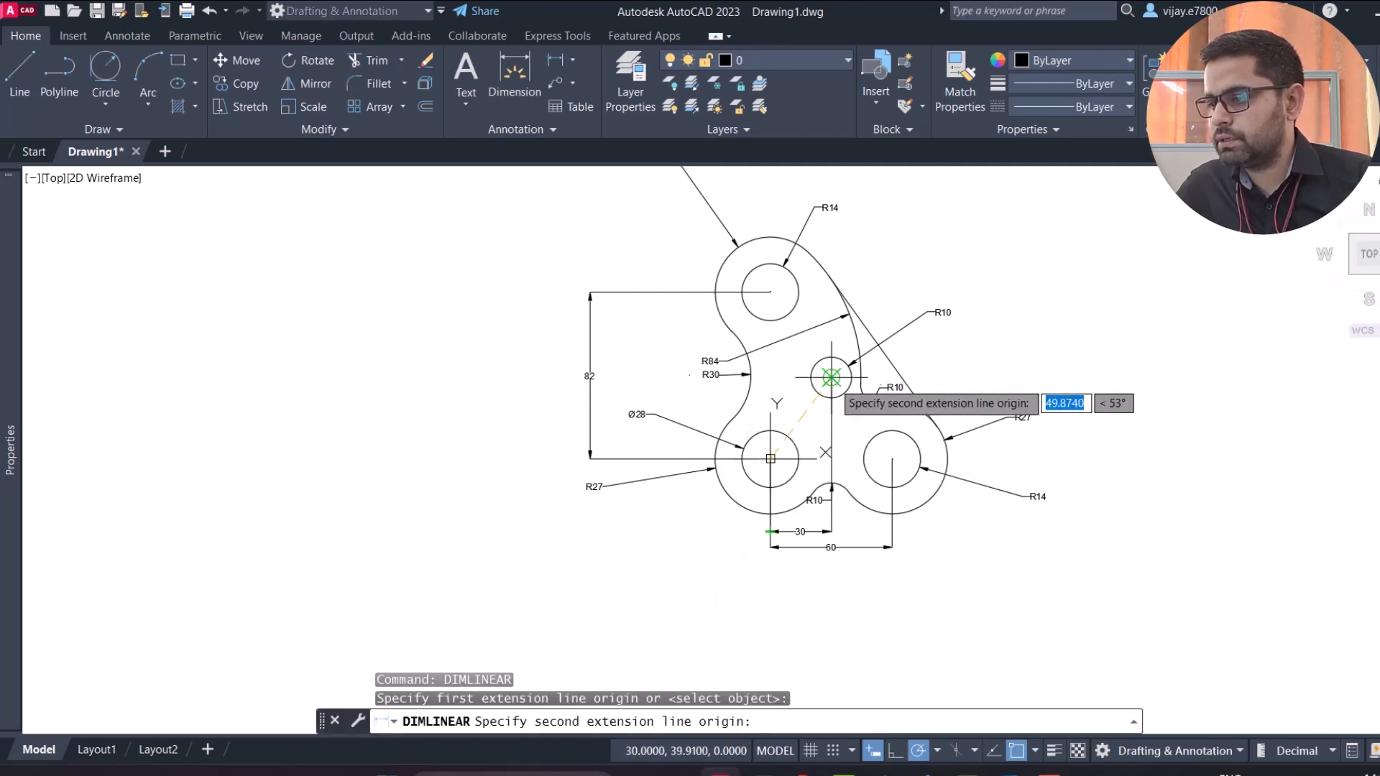
{"action": "left_click", "coordinate": [831, 377]}
{"action": "left_click", "coordinate": [617, 381]}
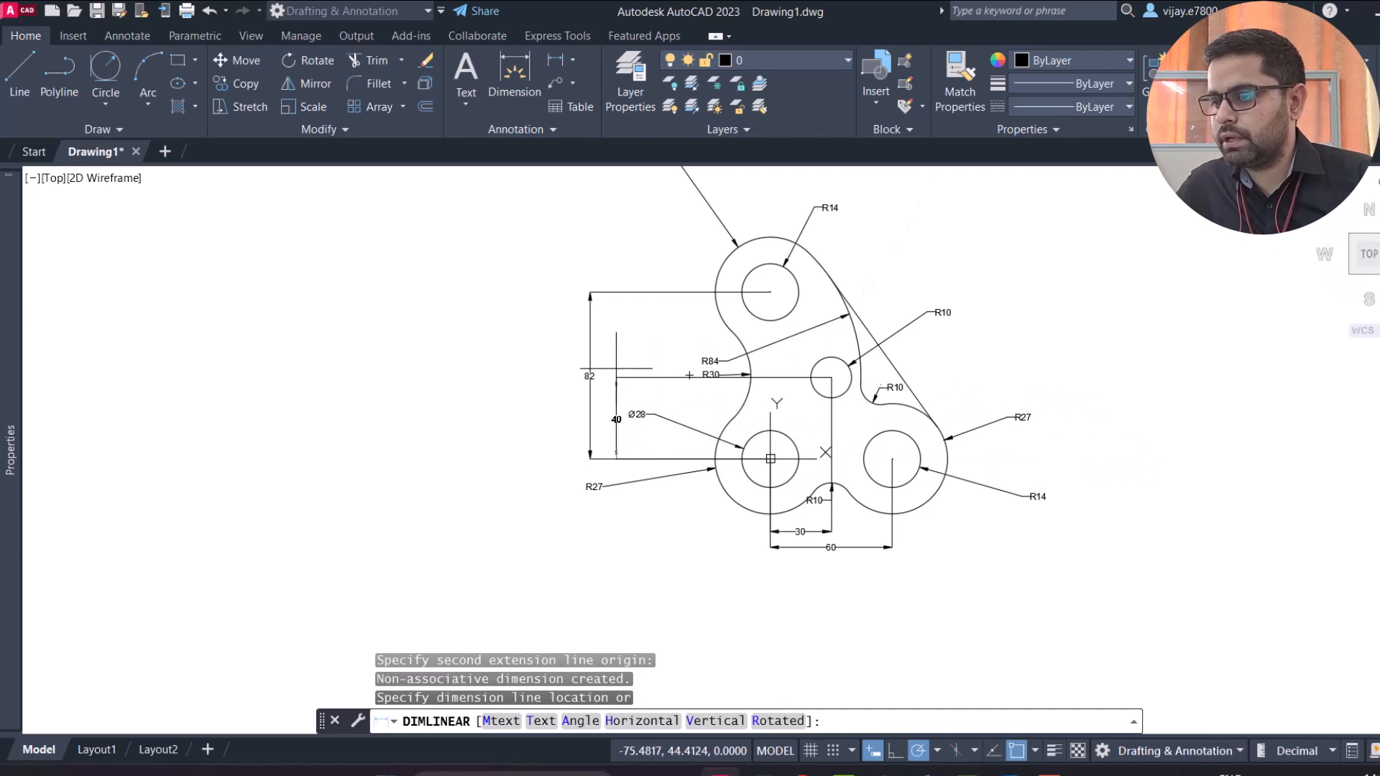
{"action": "middle_click_drag", "start_coordinate": [988, 323], "coordinate": [922, 406]}
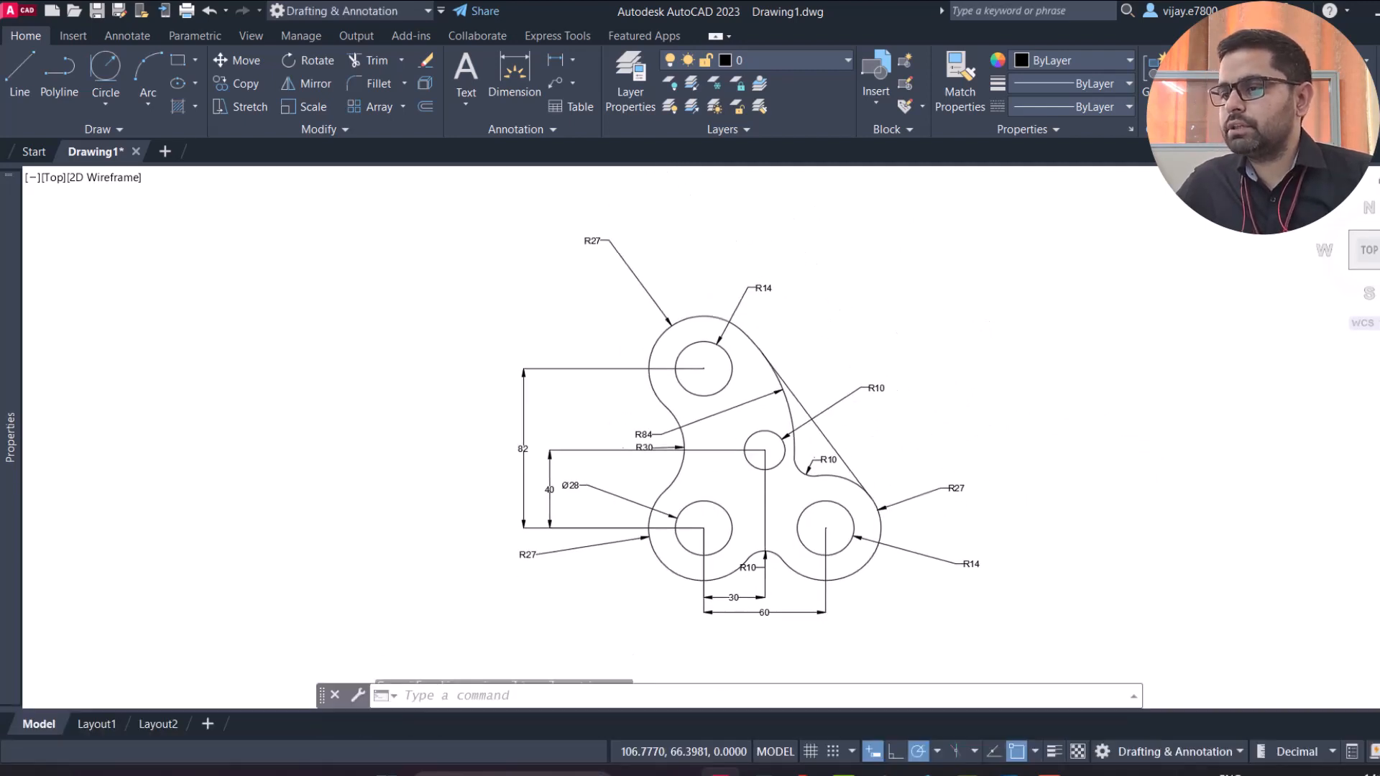
{"action": "left_click", "coordinate": [1023, 570]}
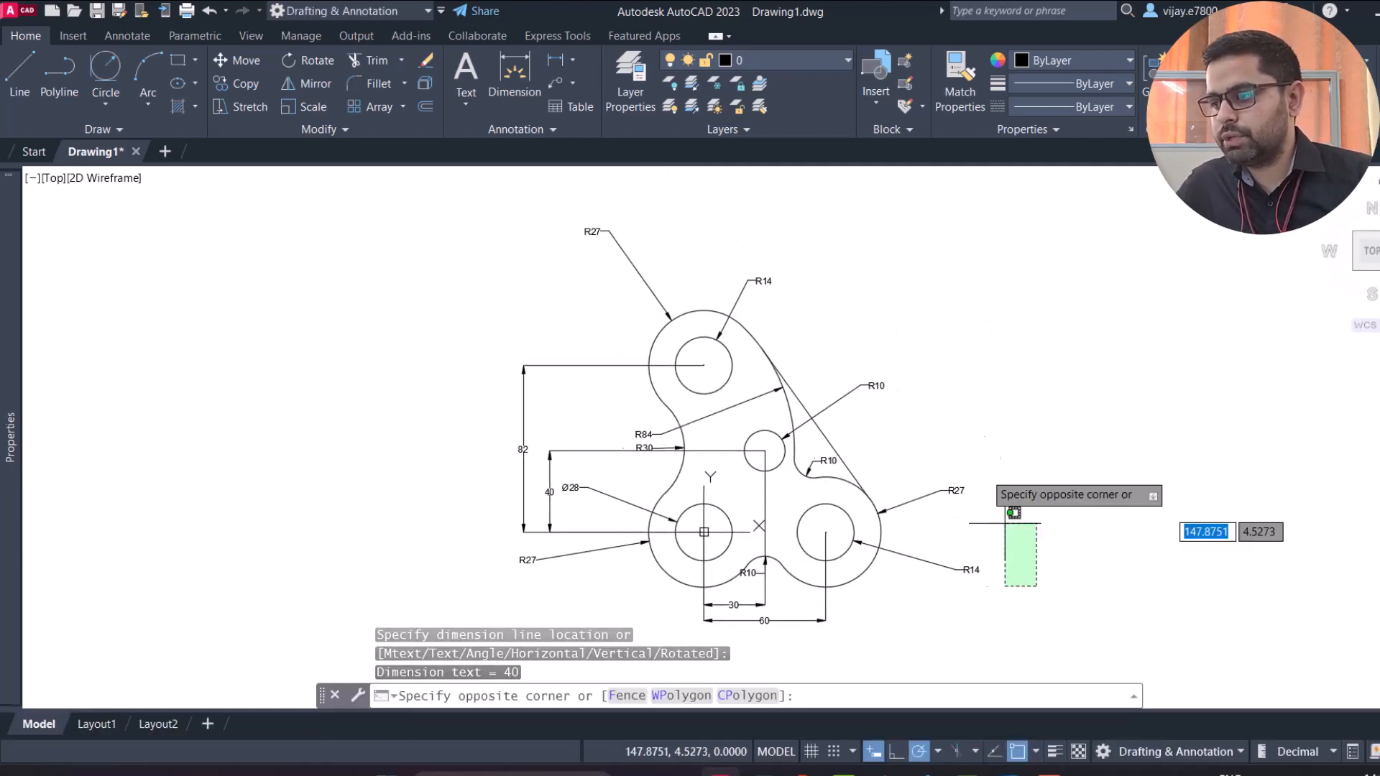
{"action": "left_click", "coordinate": [916, 418]}
{"action": "right_click", "coordinate": [923, 402]}
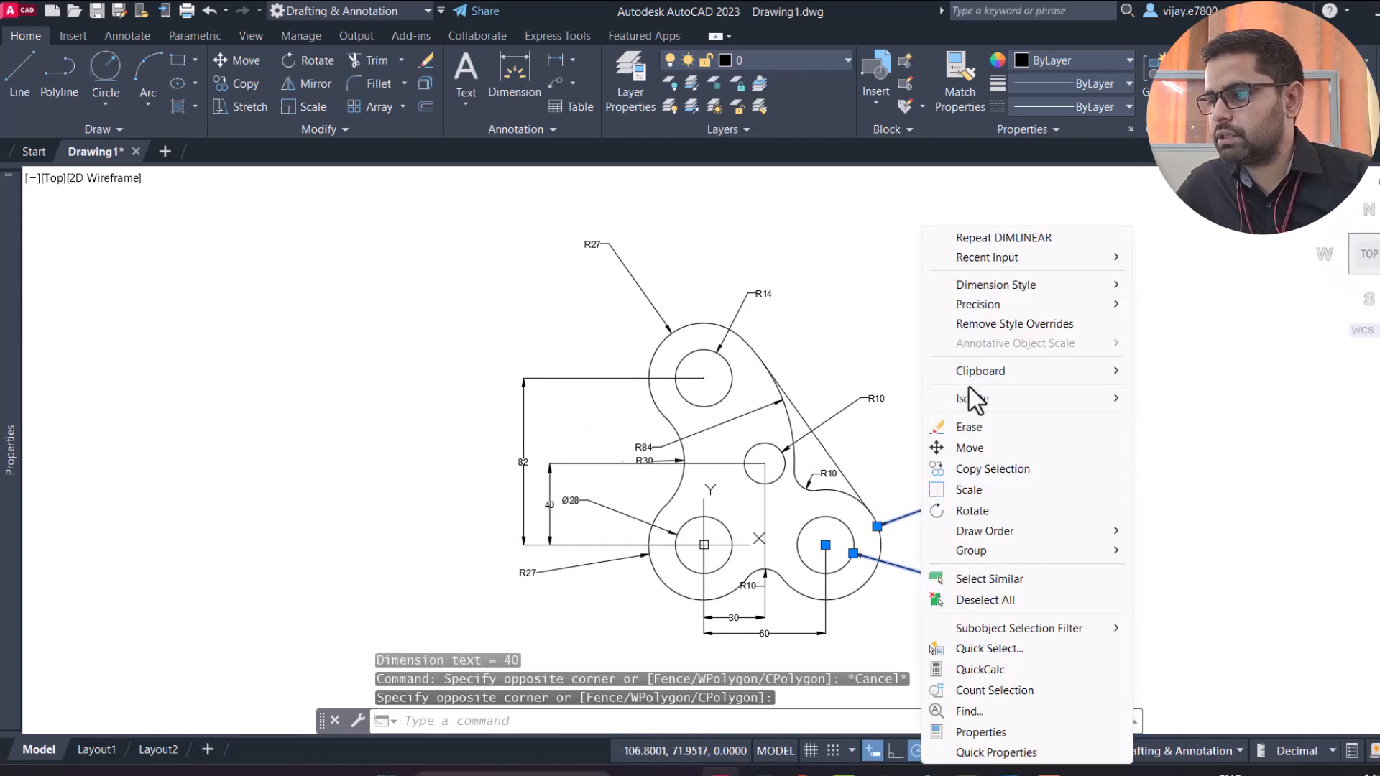
{"action": "left_click", "coordinate": [990, 578]}
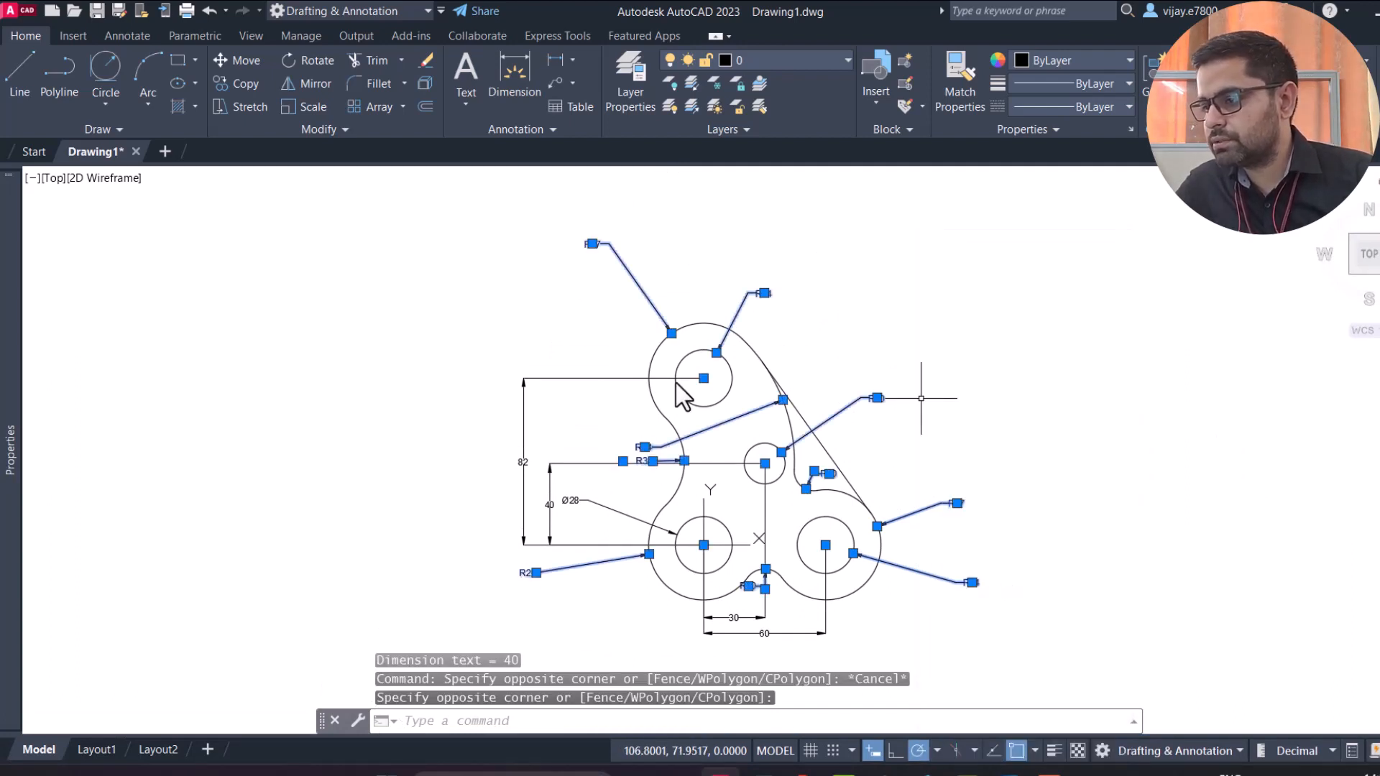
{"action": "left_click", "coordinate": [578, 521]}
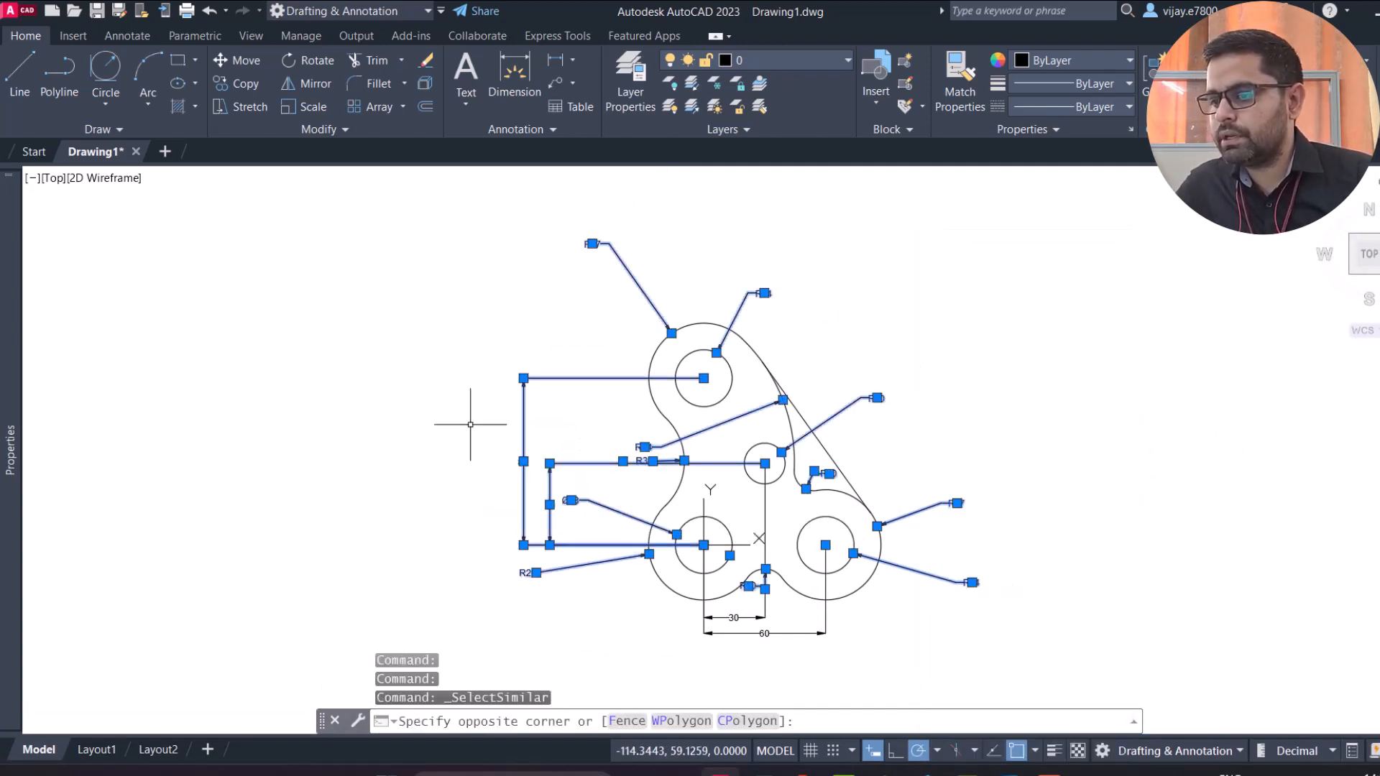
{"action": "right_click", "coordinate": [469, 410]}
{"action": "left_click", "coordinate": [543, 471]}
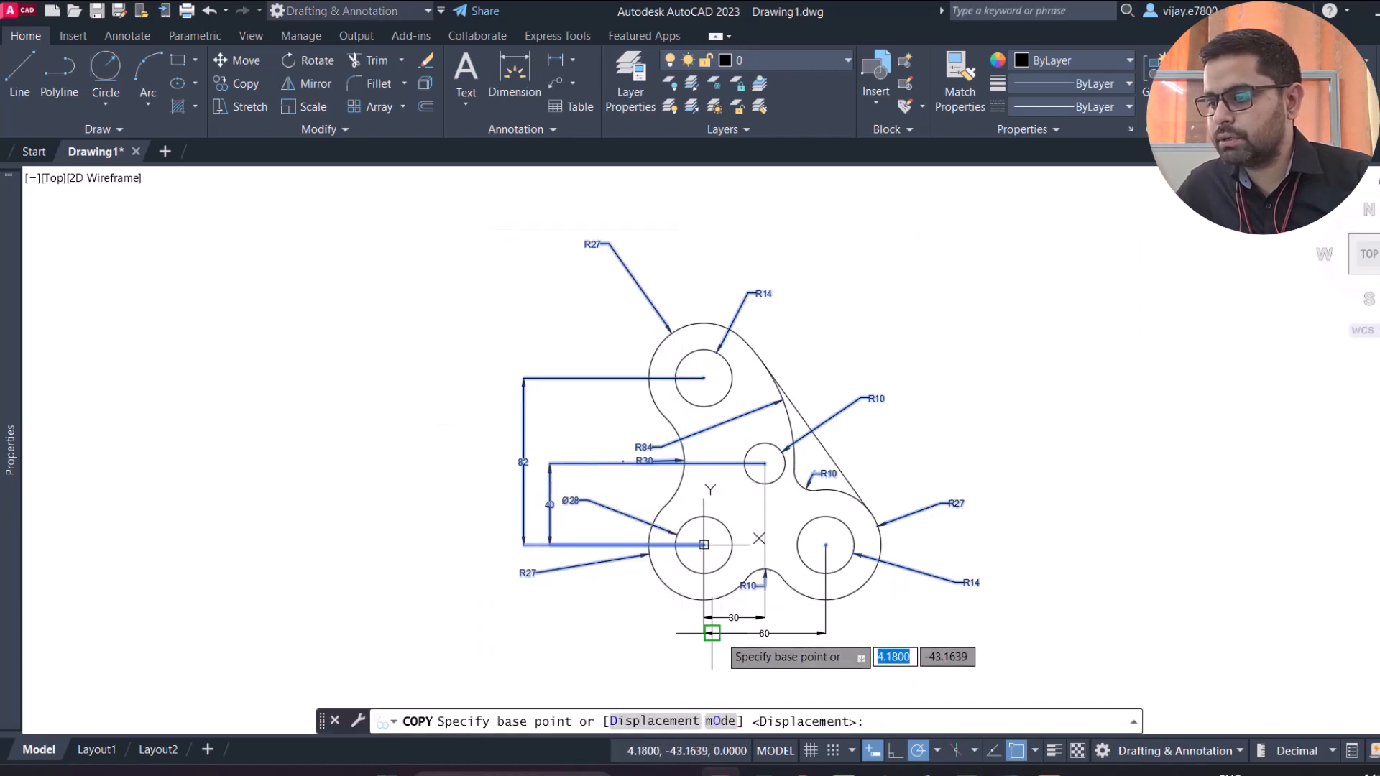
{"action": "left_click", "coordinate": [788, 656]}
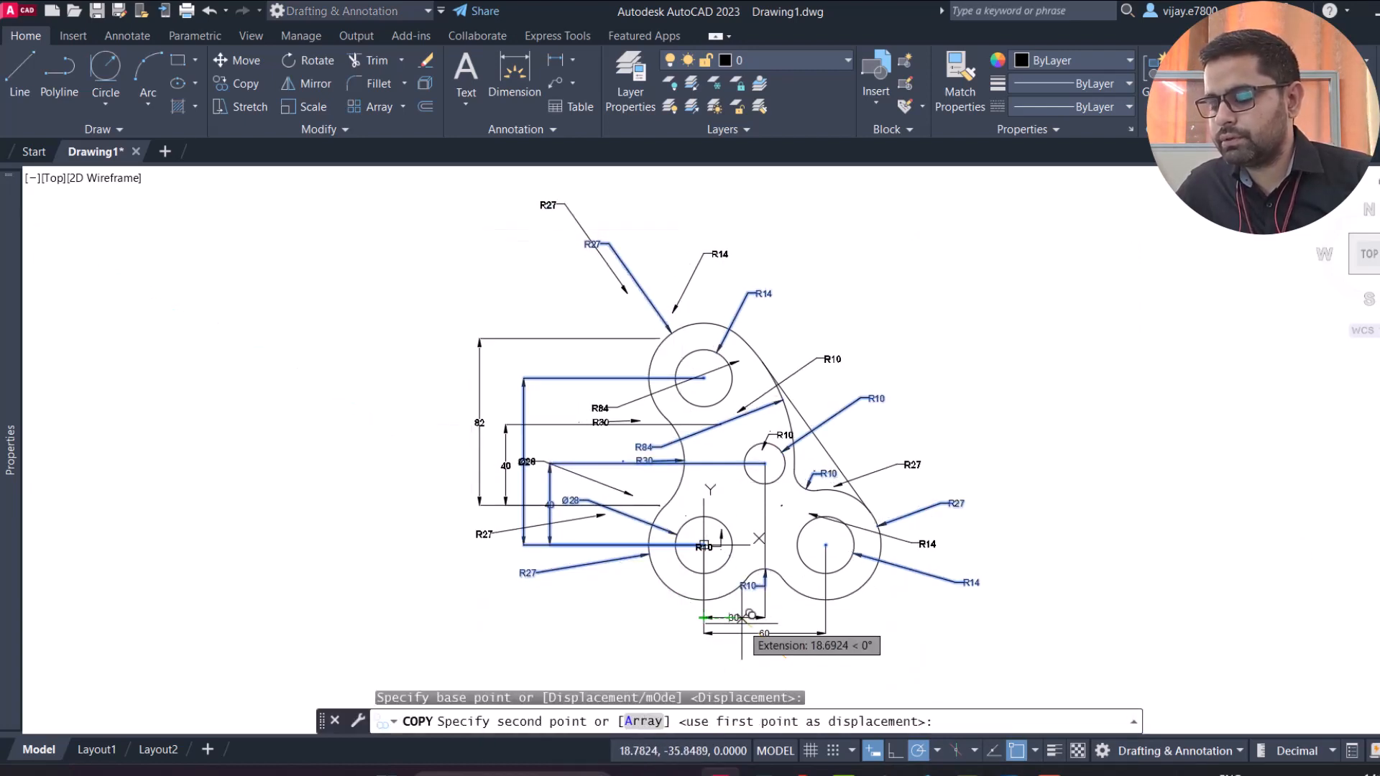
{"action": "key", "text": "Escape"}
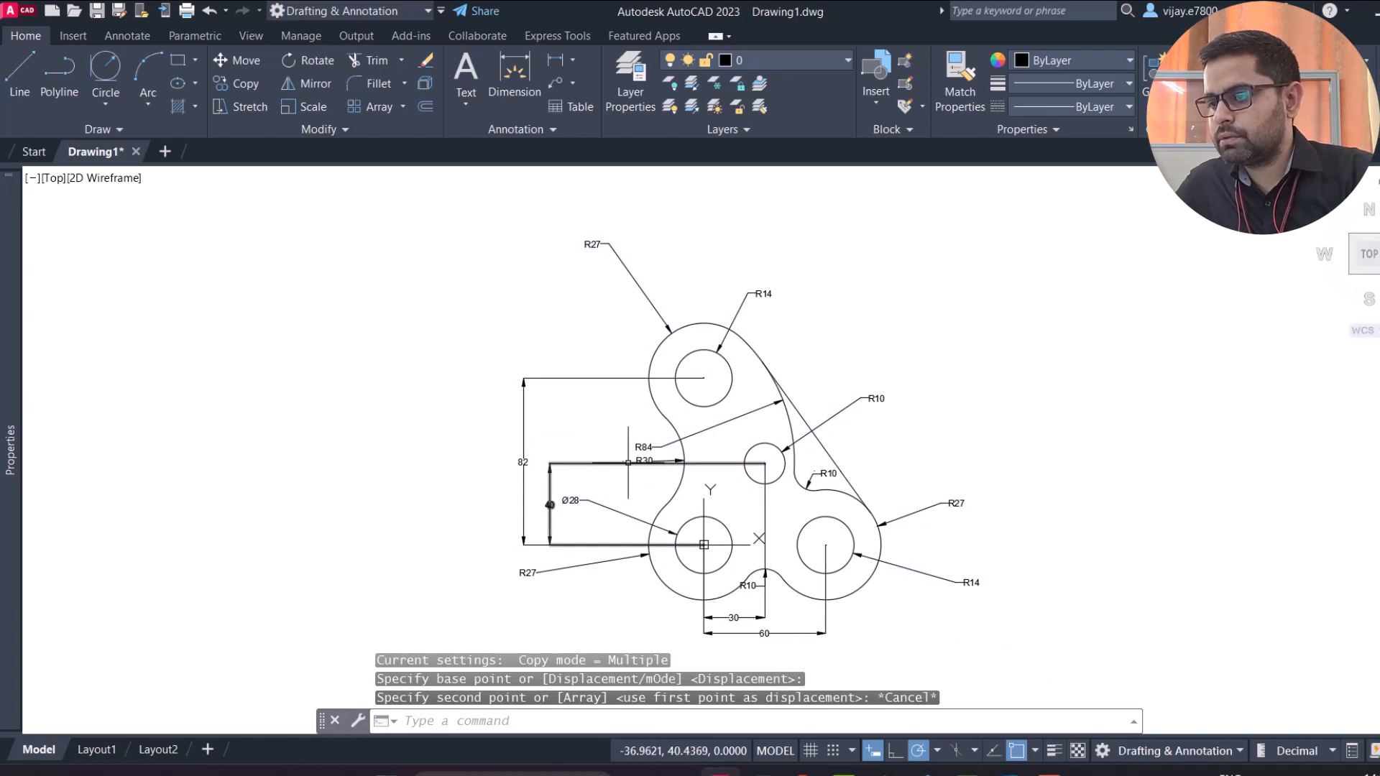
Step: Select all the radius, linear and diameter dimensions on the plate, using Select Similar and adding the lower left hole's diameter dimension
{"action": "left_click", "coordinate": [794, 668]}
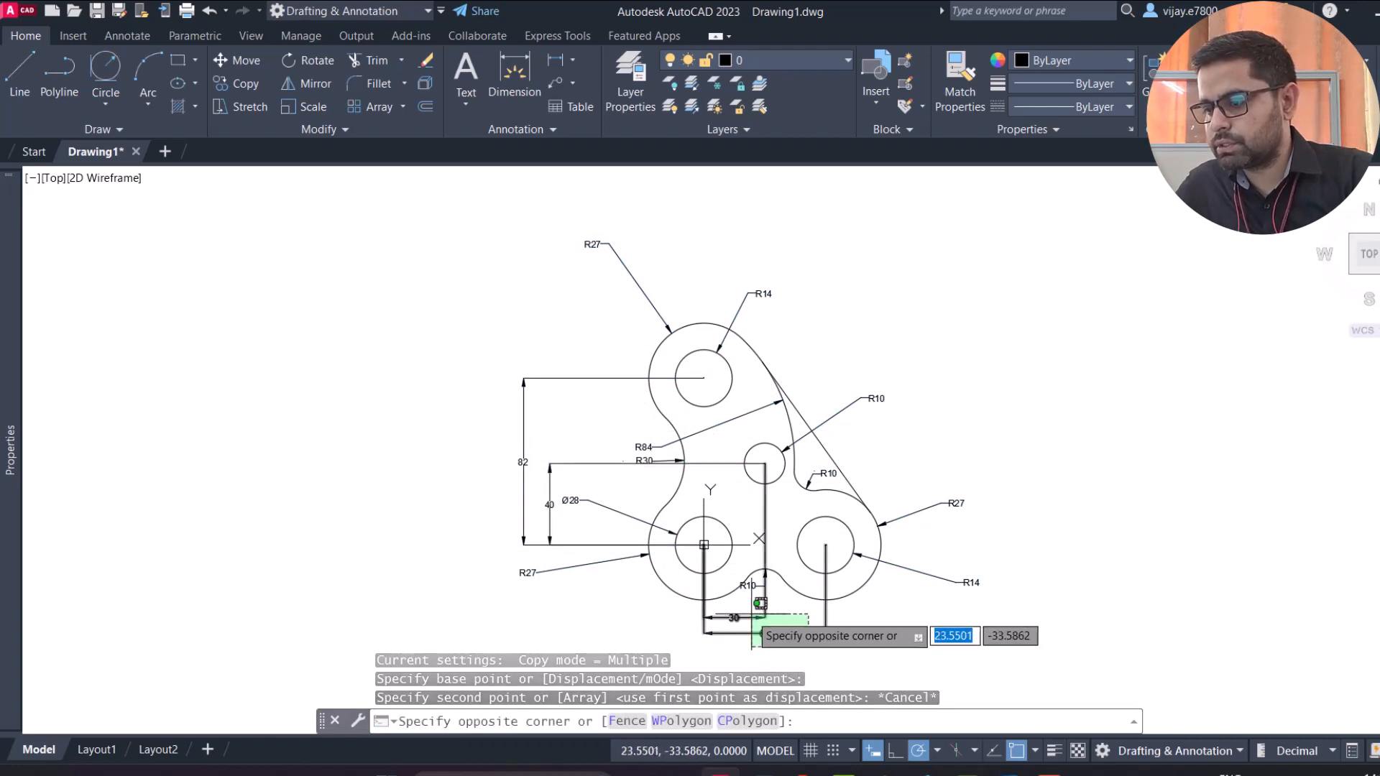
{"action": "left_click", "coordinate": [750, 615]}
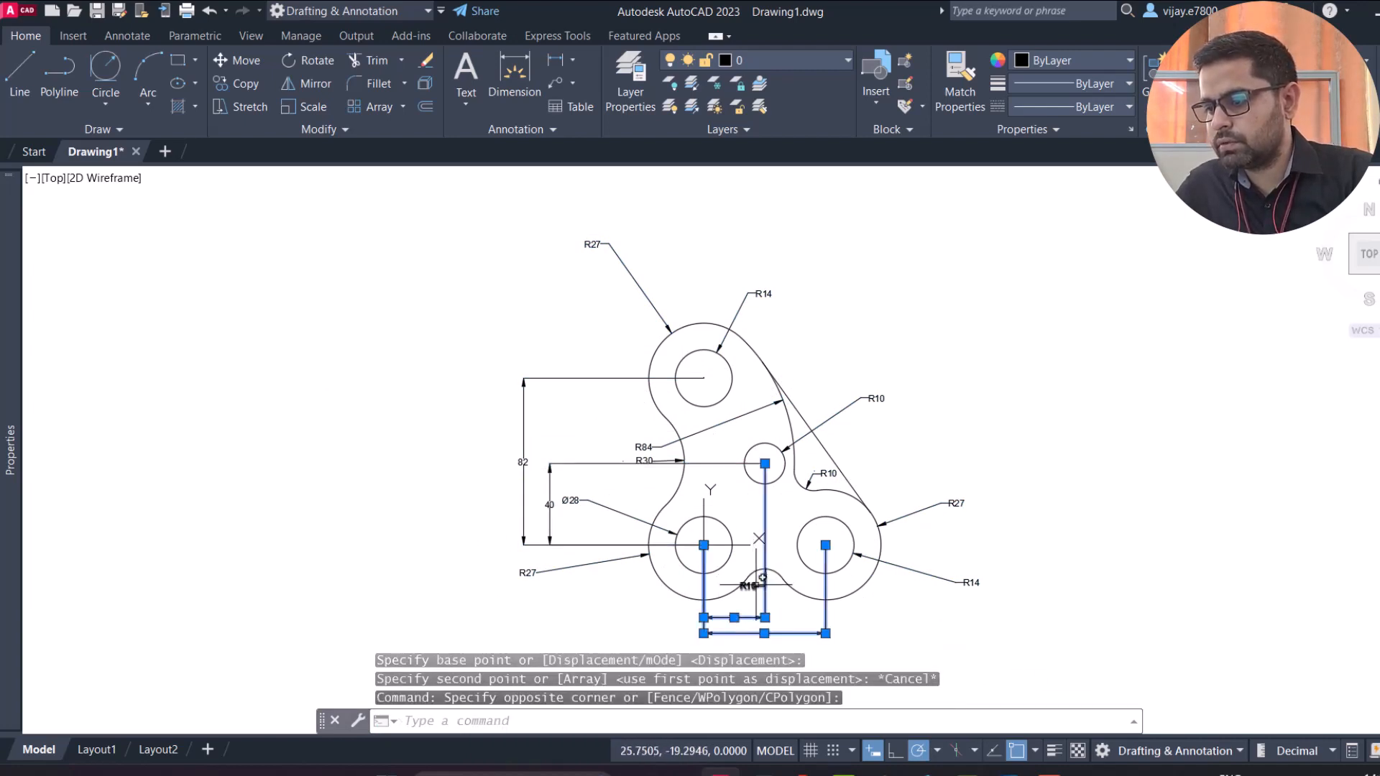
{"action": "left_click", "coordinate": [988, 586]}
{"action": "left_click", "coordinate": [940, 469]}
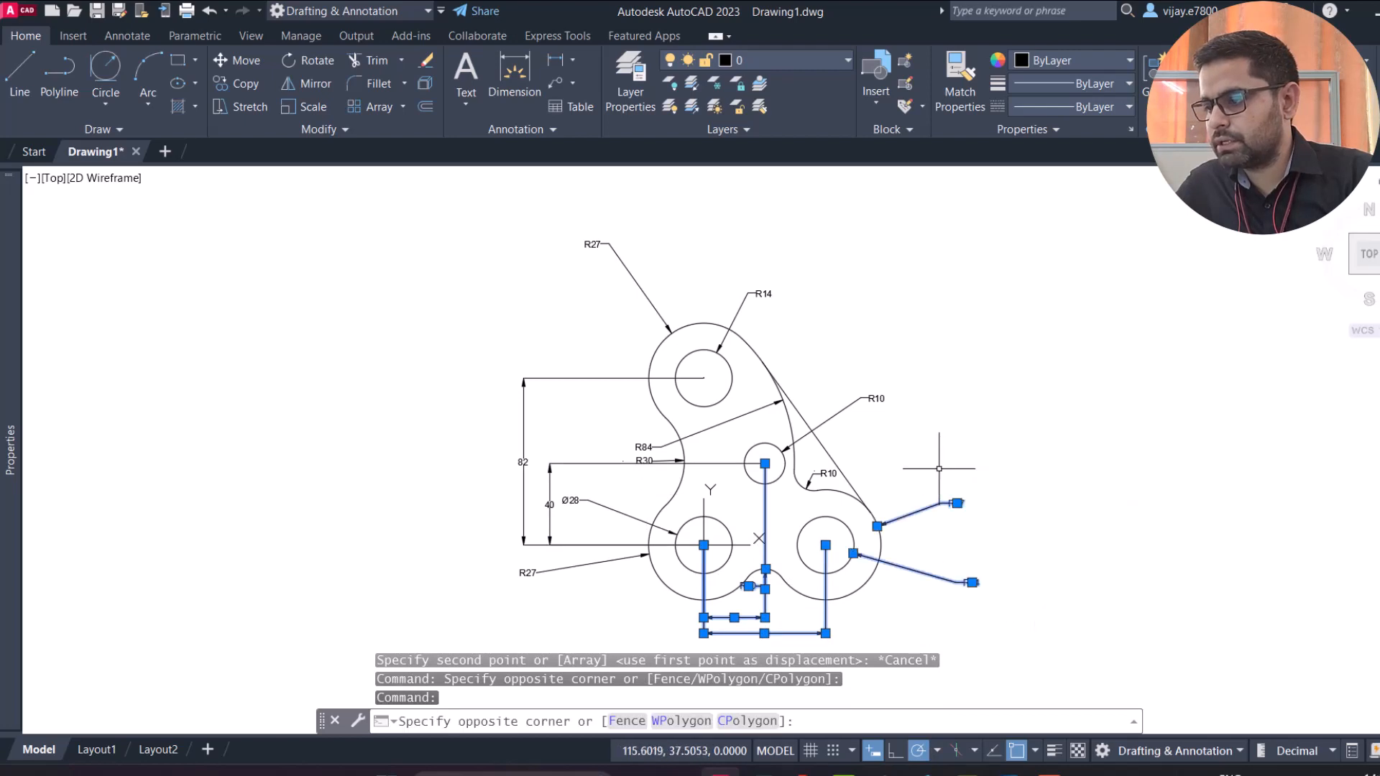
{"action": "right_click", "coordinate": [951, 489]}
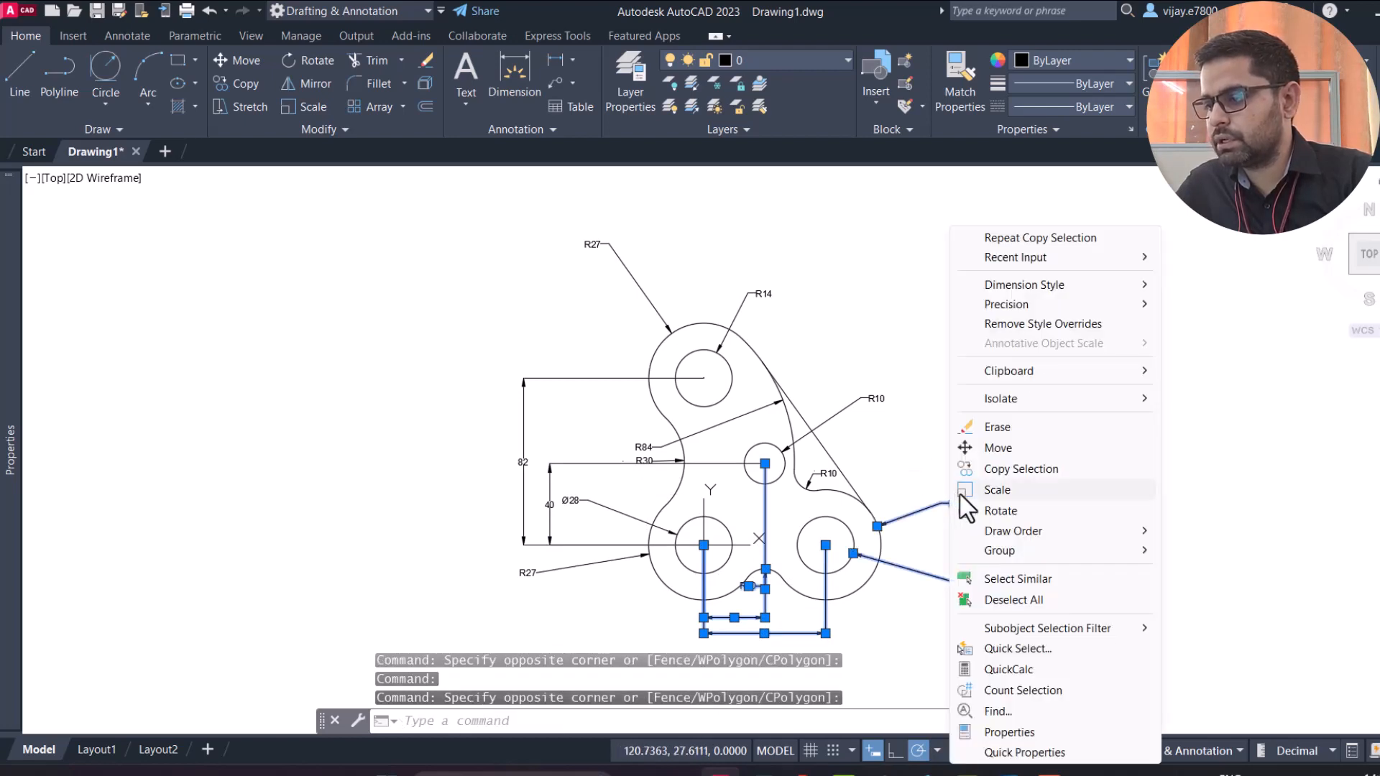
{"action": "left_click", "coordinate": [1049, 579]}
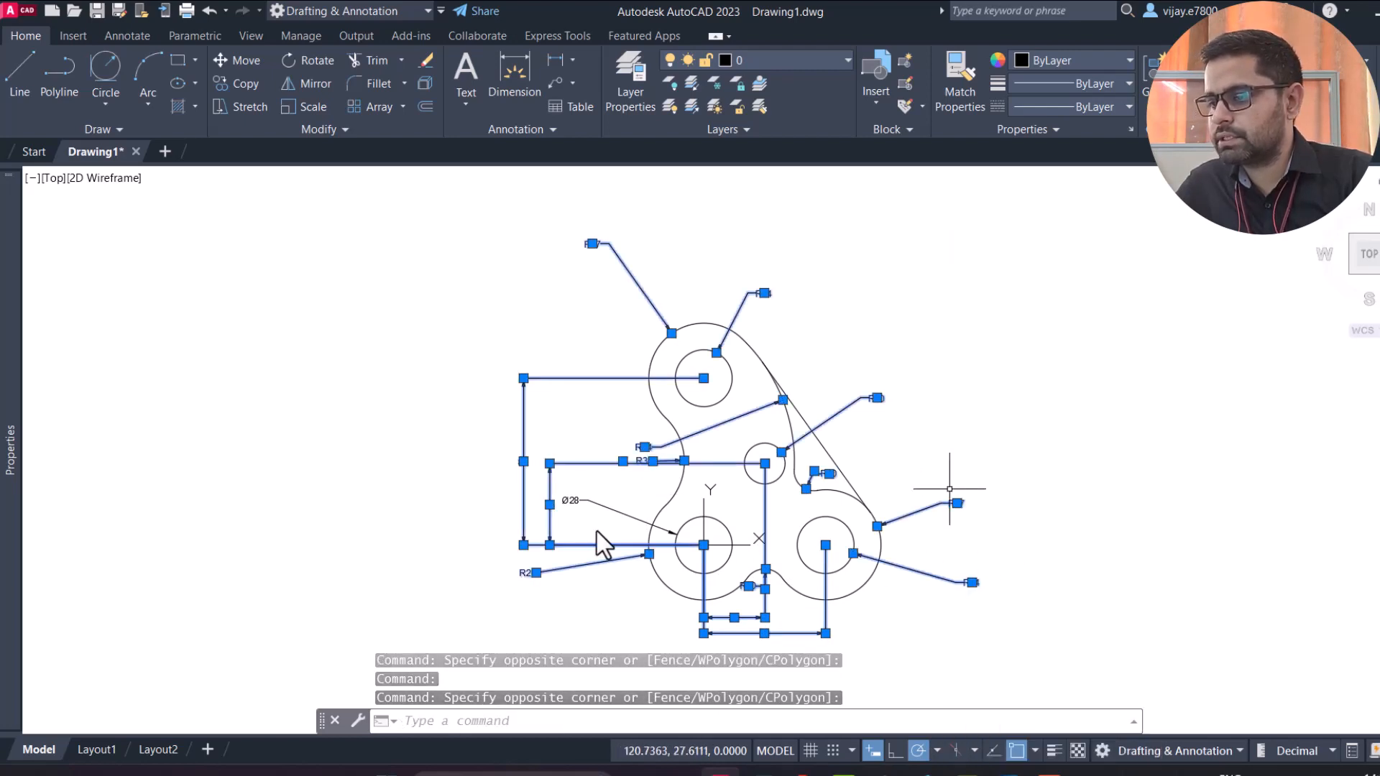
{"action": "left_click", "coordinate": [606, 501]}
{"action": "left_click", "coordinate": [607, 501]}
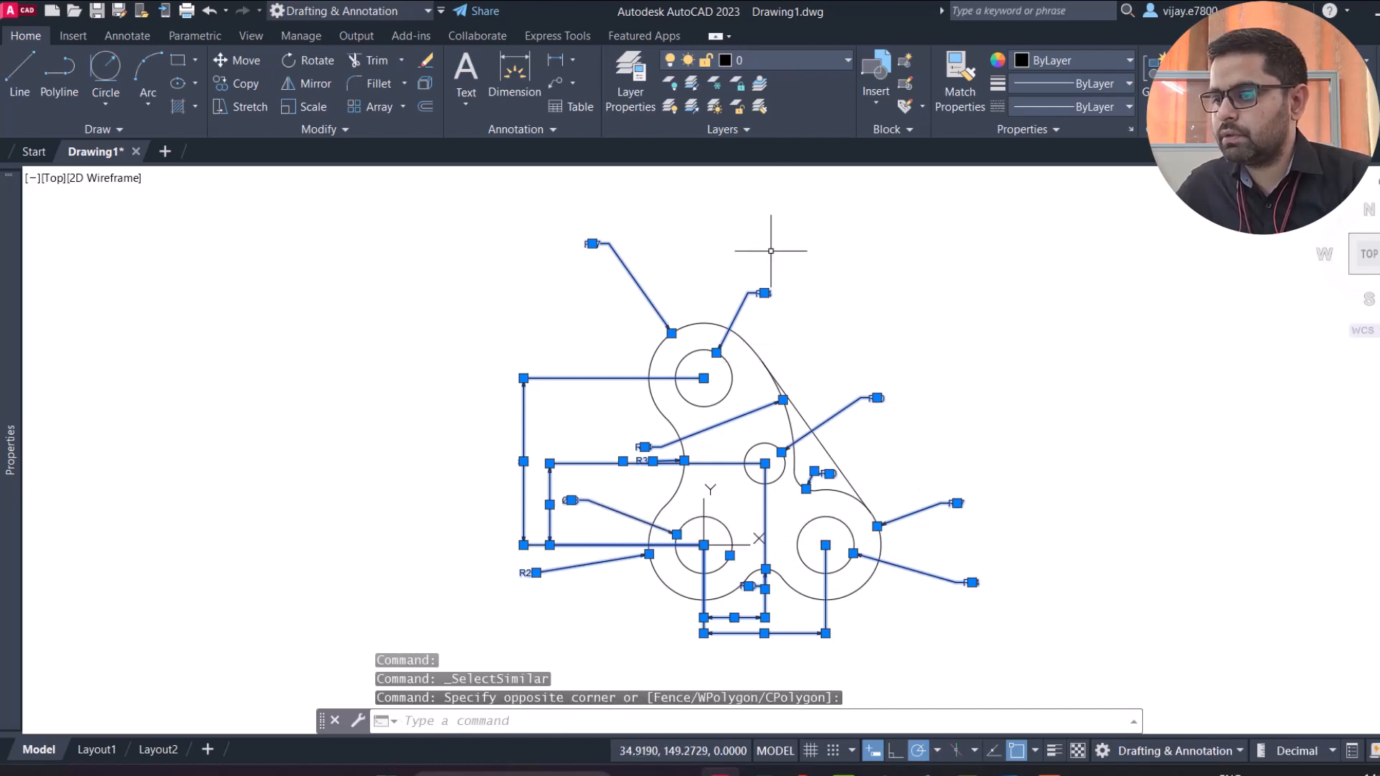
Step: Set the selected dimensions' colour to dark red 153,27,30
{"action": "left_click", "coordinate": [1040, 59]}
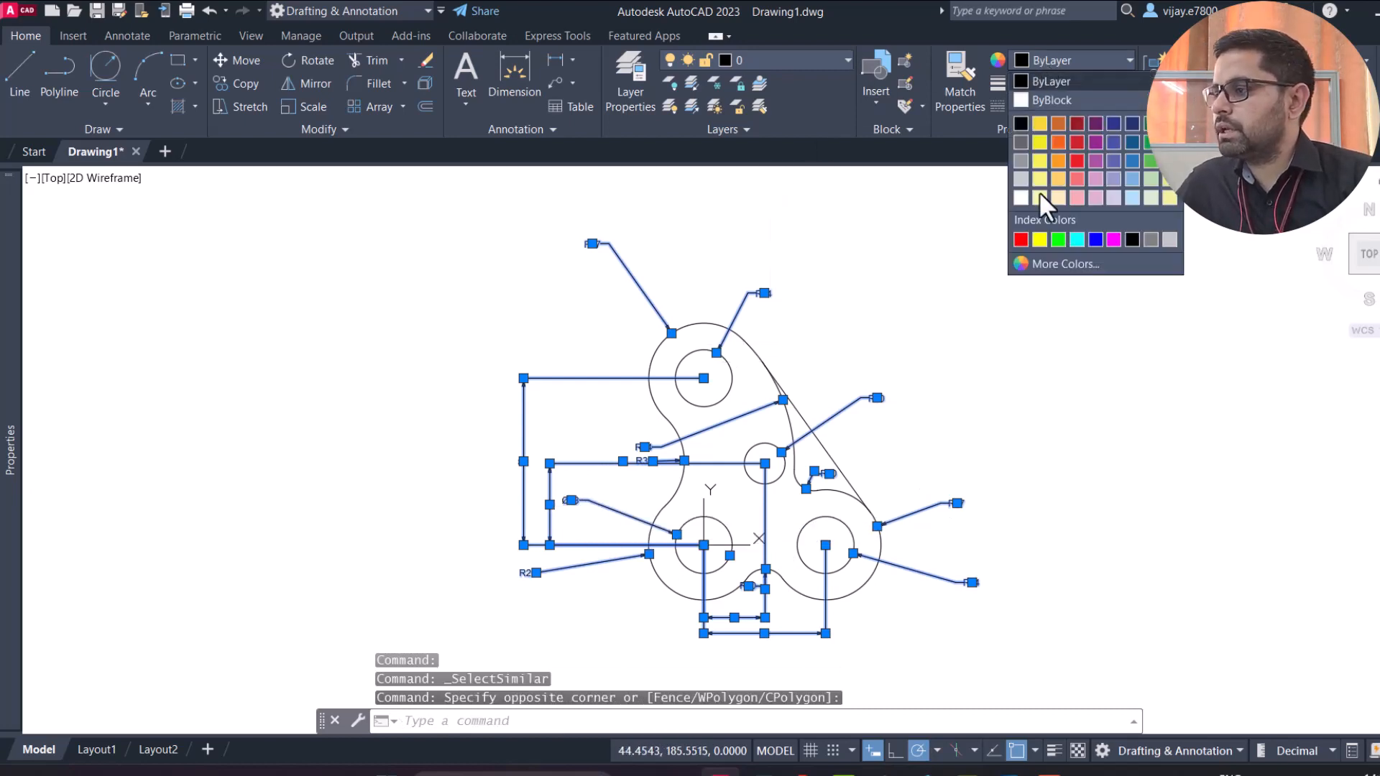
{"action": "left_click", "coordinate": [225, 231]}
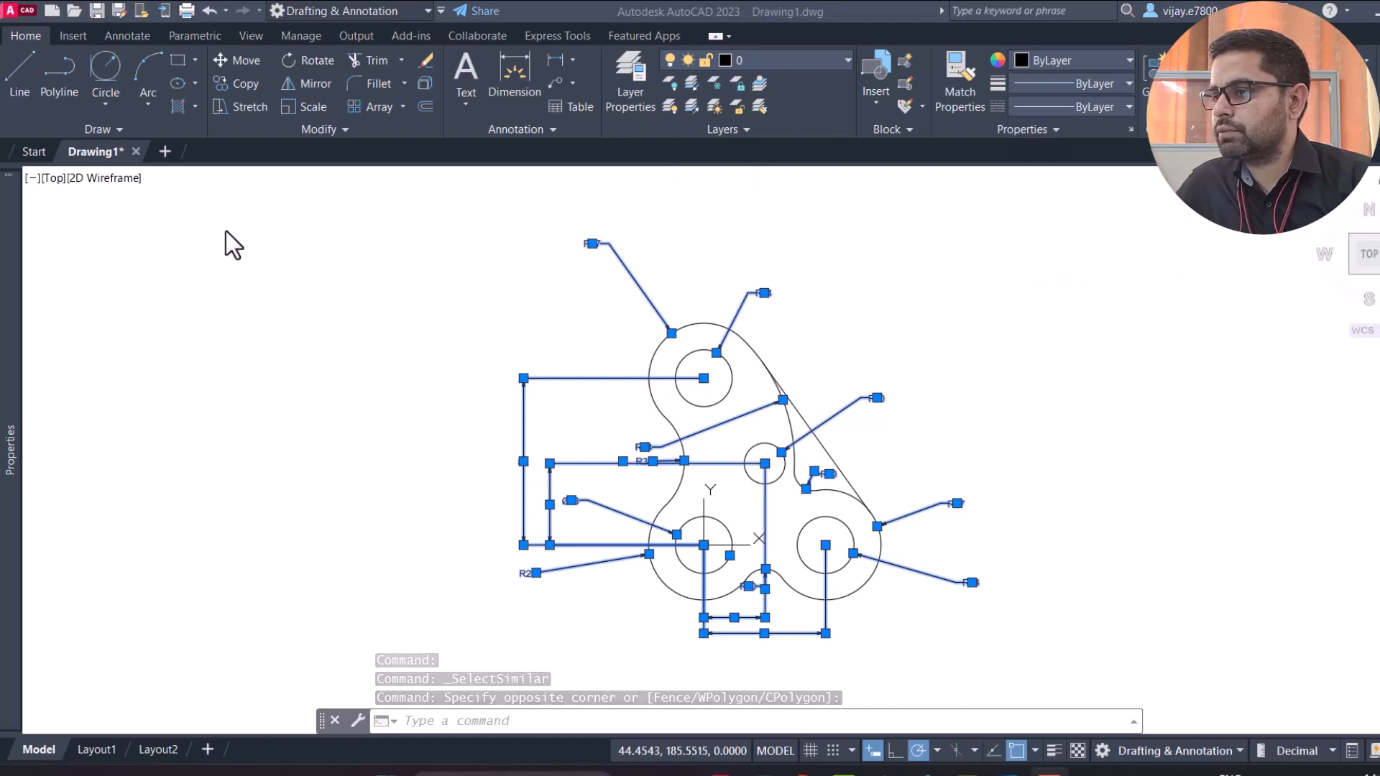
{"action": "left_click", "coordinate": [1068, 57]}
{"action": "left_click", "coordinate": [1067, 57]}
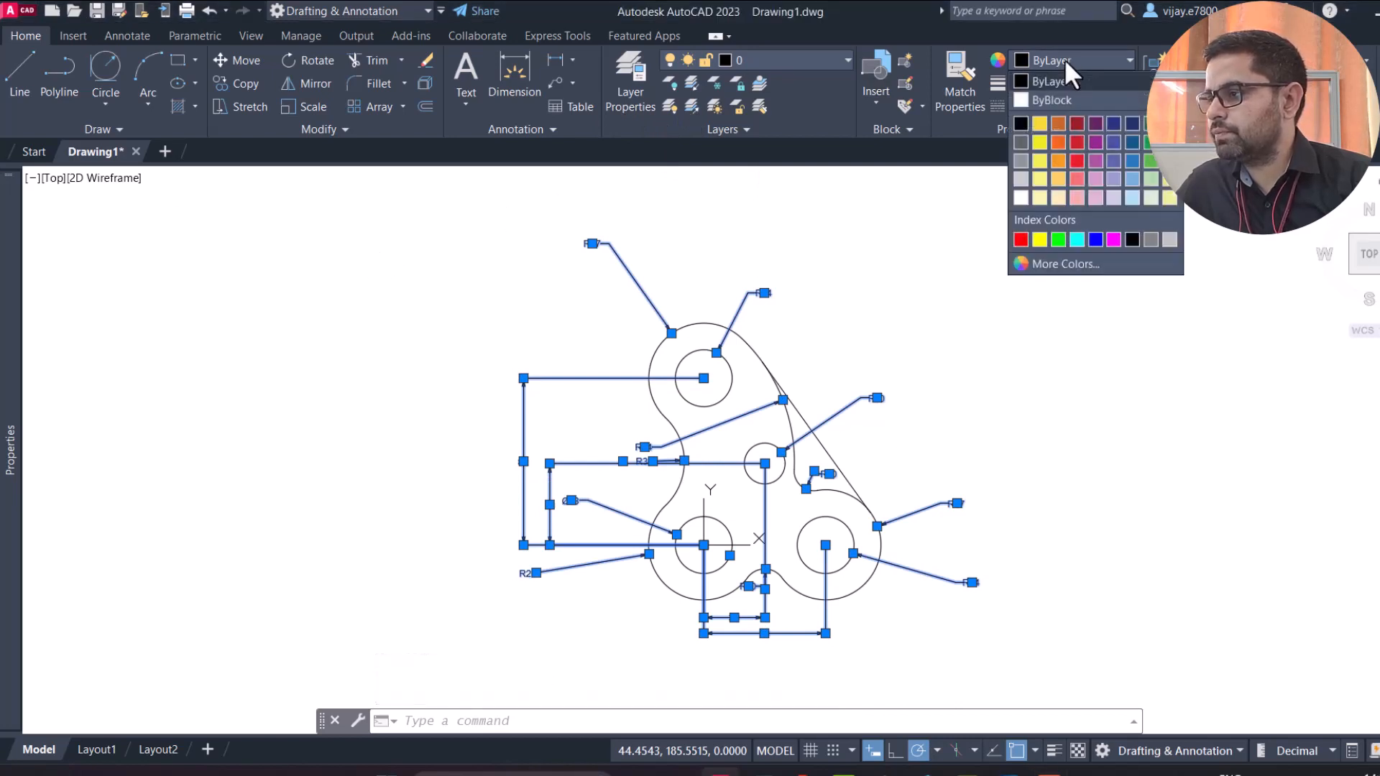
{"action": "left_click", "coordinate": [1078, 127]}
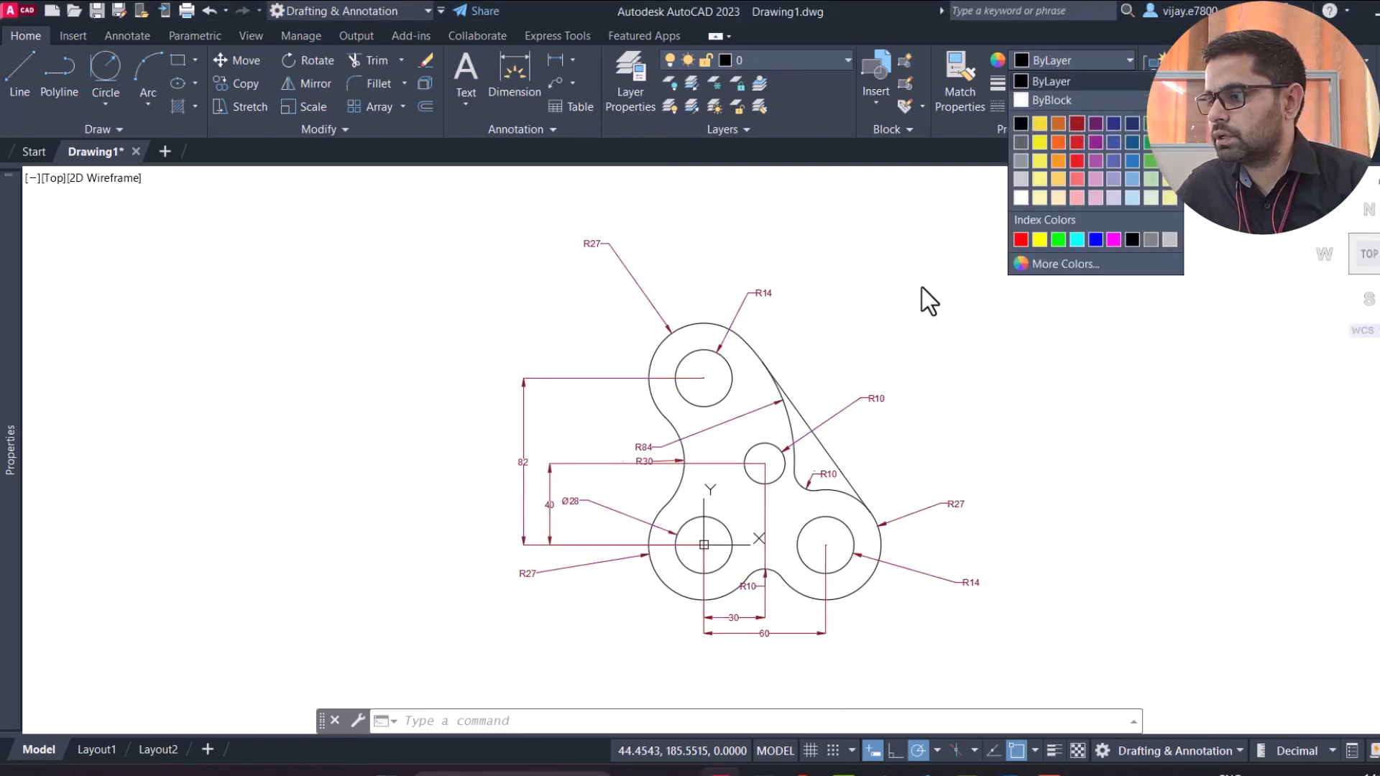
Step: Change the selected dimensions' colour to green 19,155,72 and clear the selection
{"action": "left_click", "coordinate": [1116, 59]}
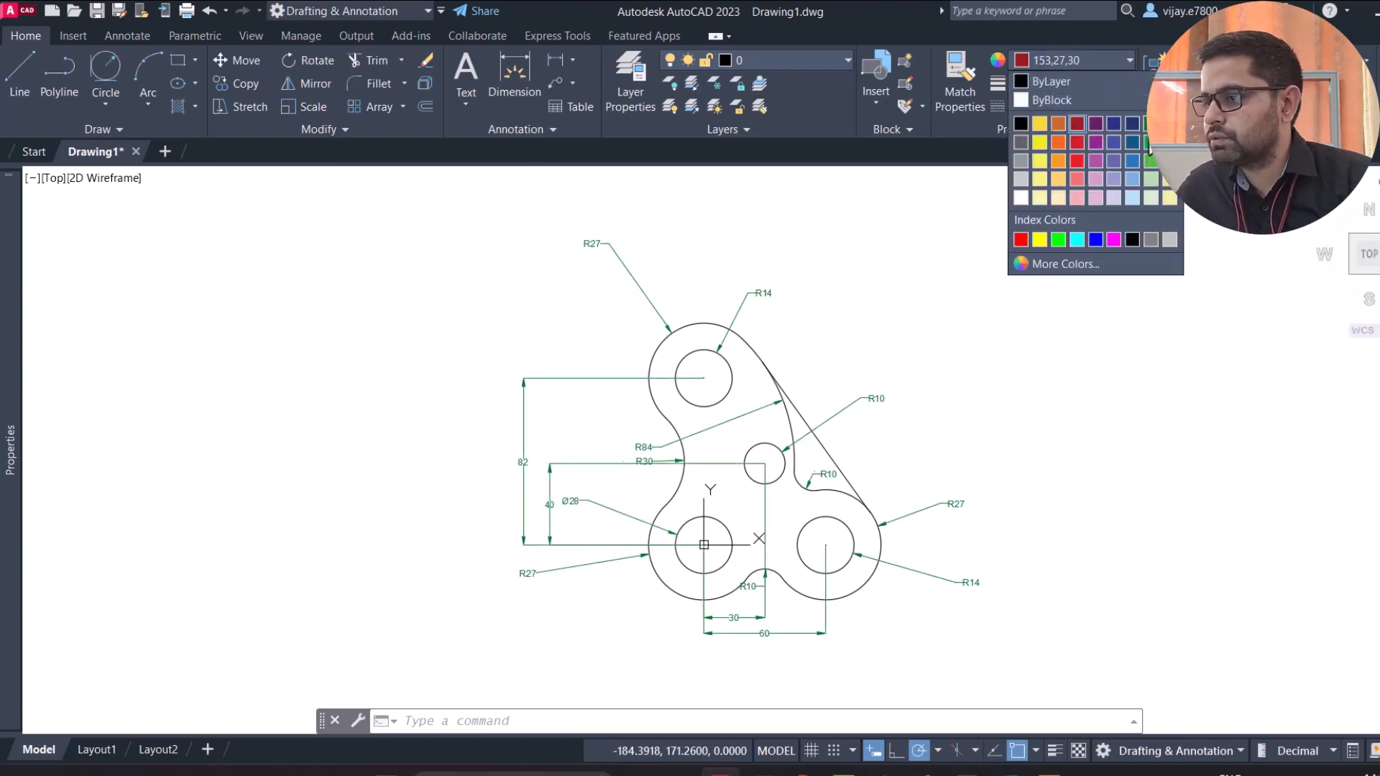
{"action": "left_click", "coordinate": [1151, 159]}
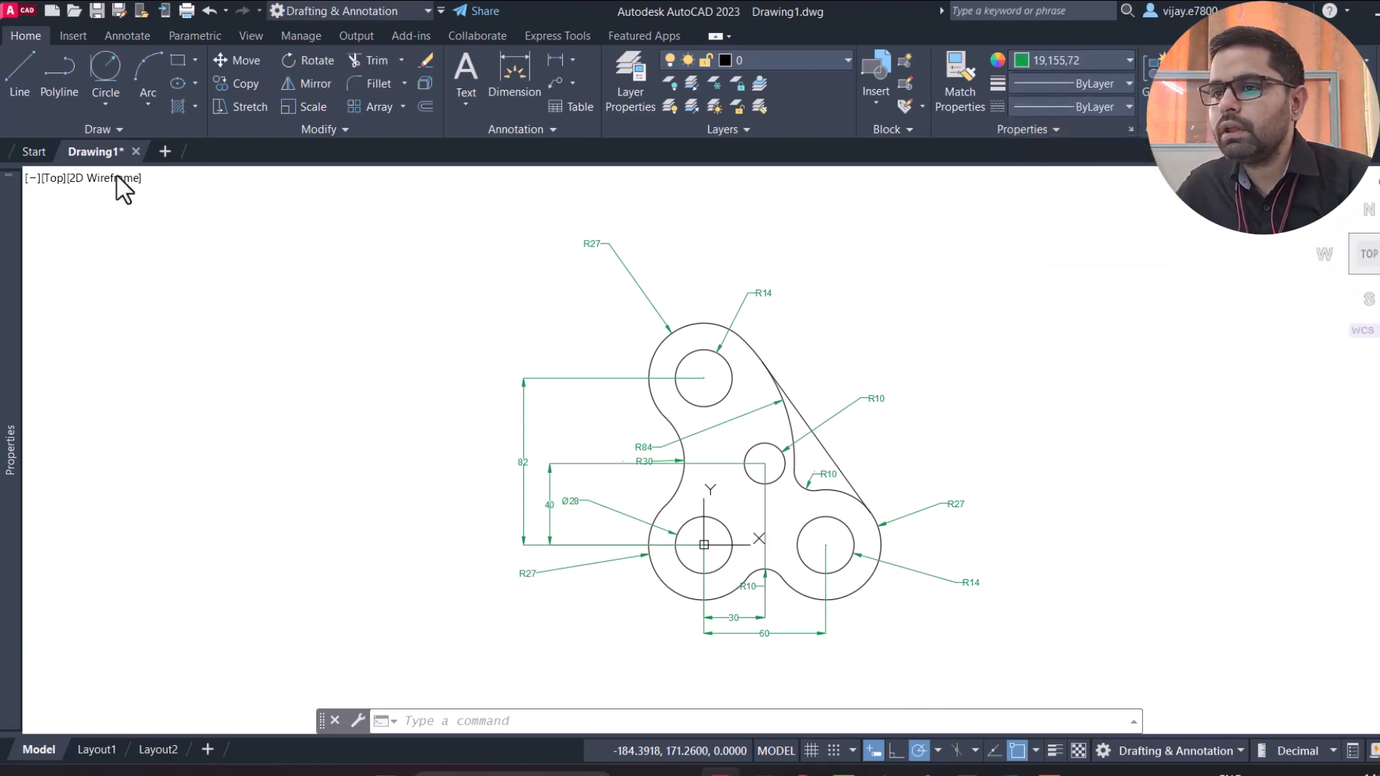
{"action": "left_click", "coordinate": [939, 317]}
{"action": "key", "text": "Escape"}
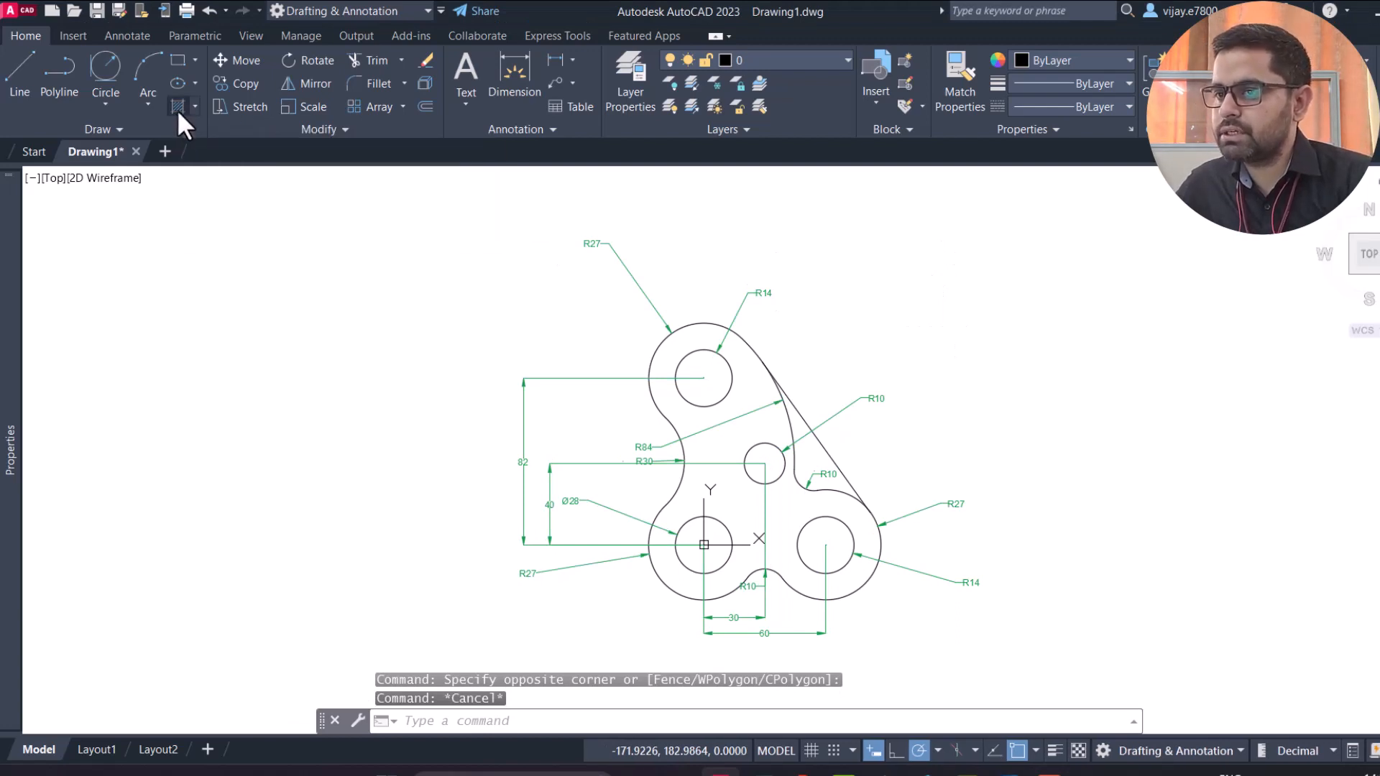
Step: Hatch the plate area around the four holes with a gradient from dark red 153,27,30 to pale yellow 229,232,120
{"action": "left_click", "coordinate": [178, 108]}
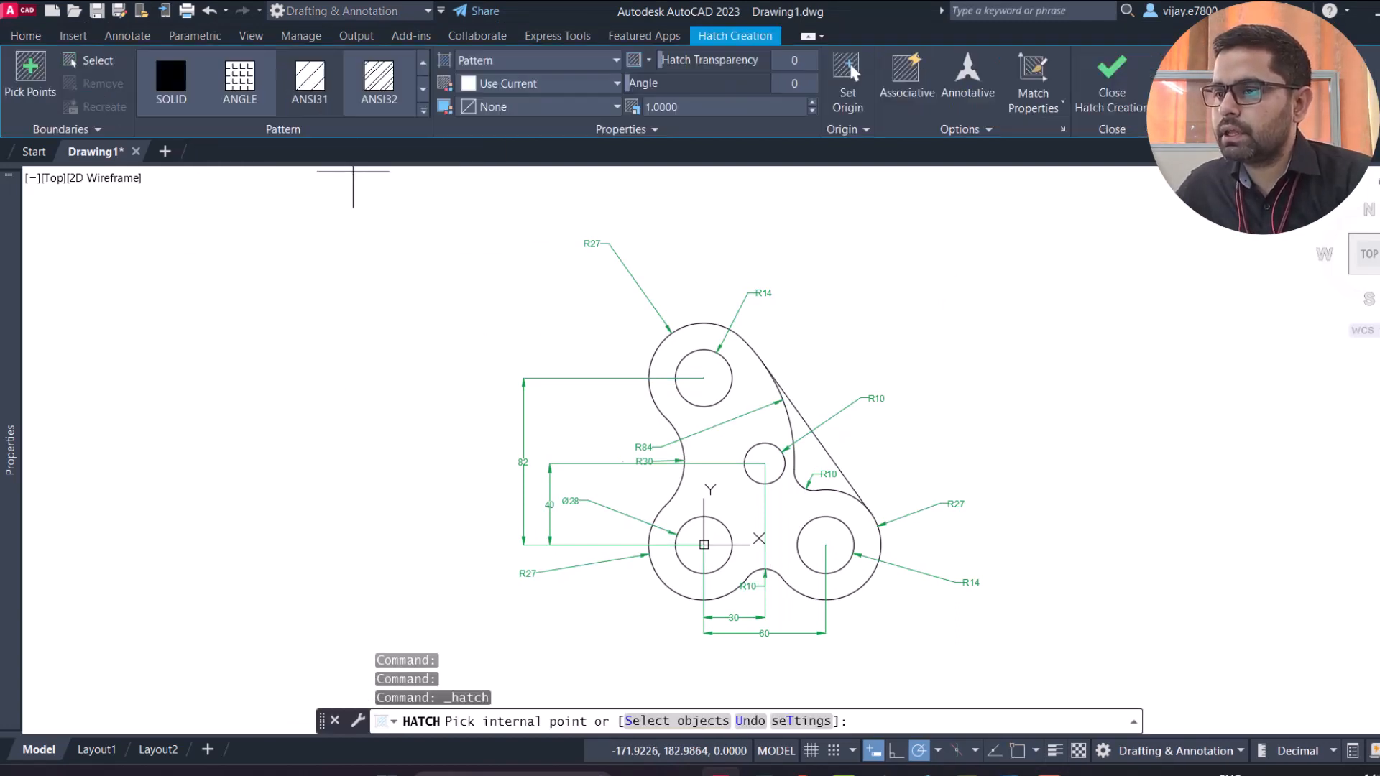
{"action": "left_click", "coordinate": [494, 65]}
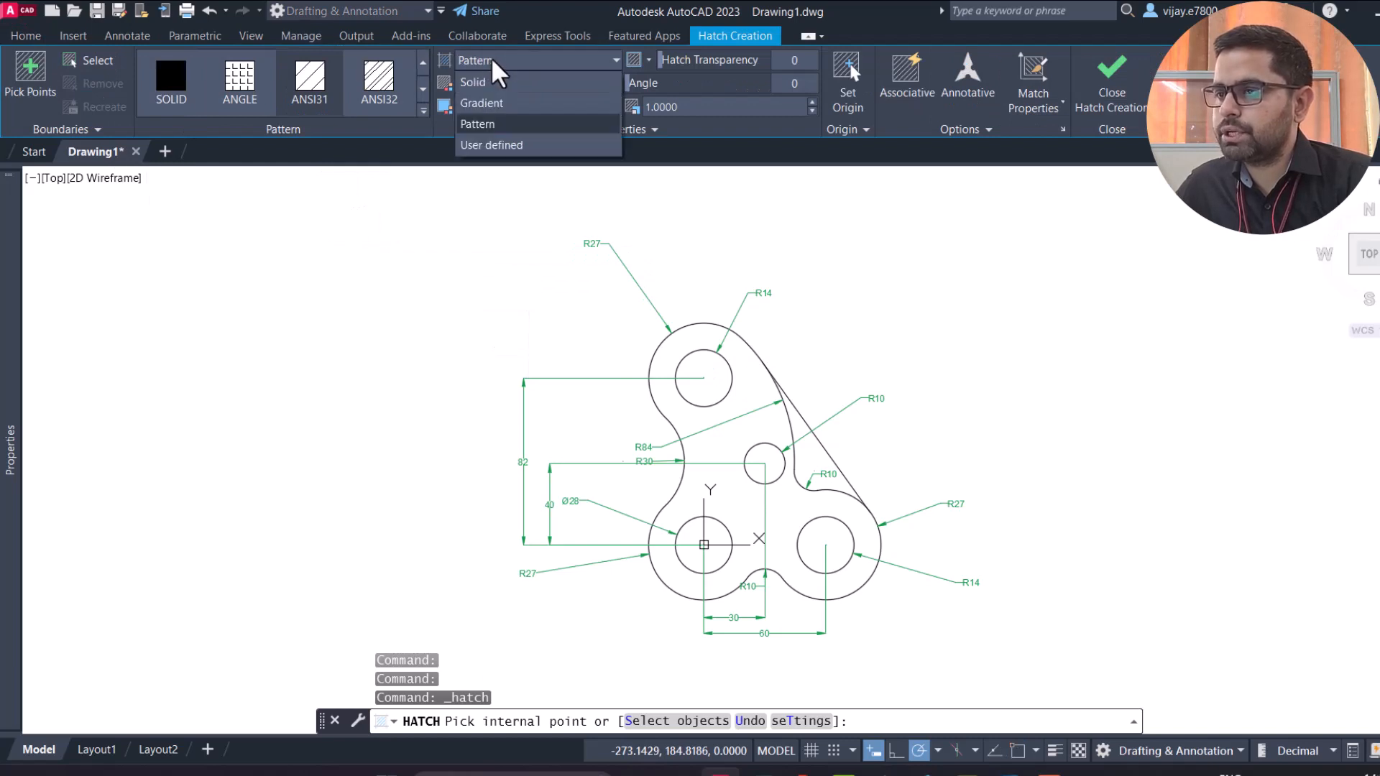
{"action": "left_click", "coordinate": [512, 106]}
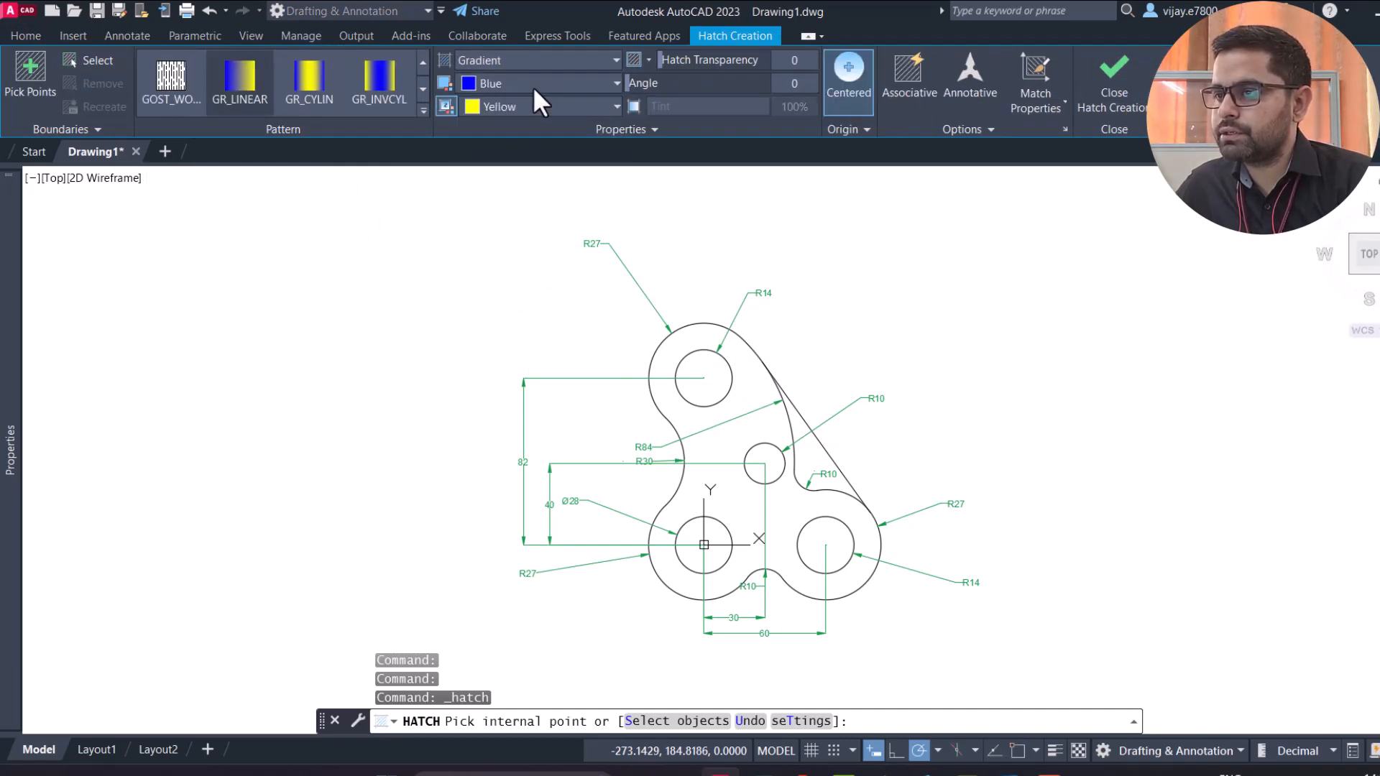
{"action": "left_click", "coordinate": [532, 85]}
{"action": "left_click", "coordinate": [527, 107]}
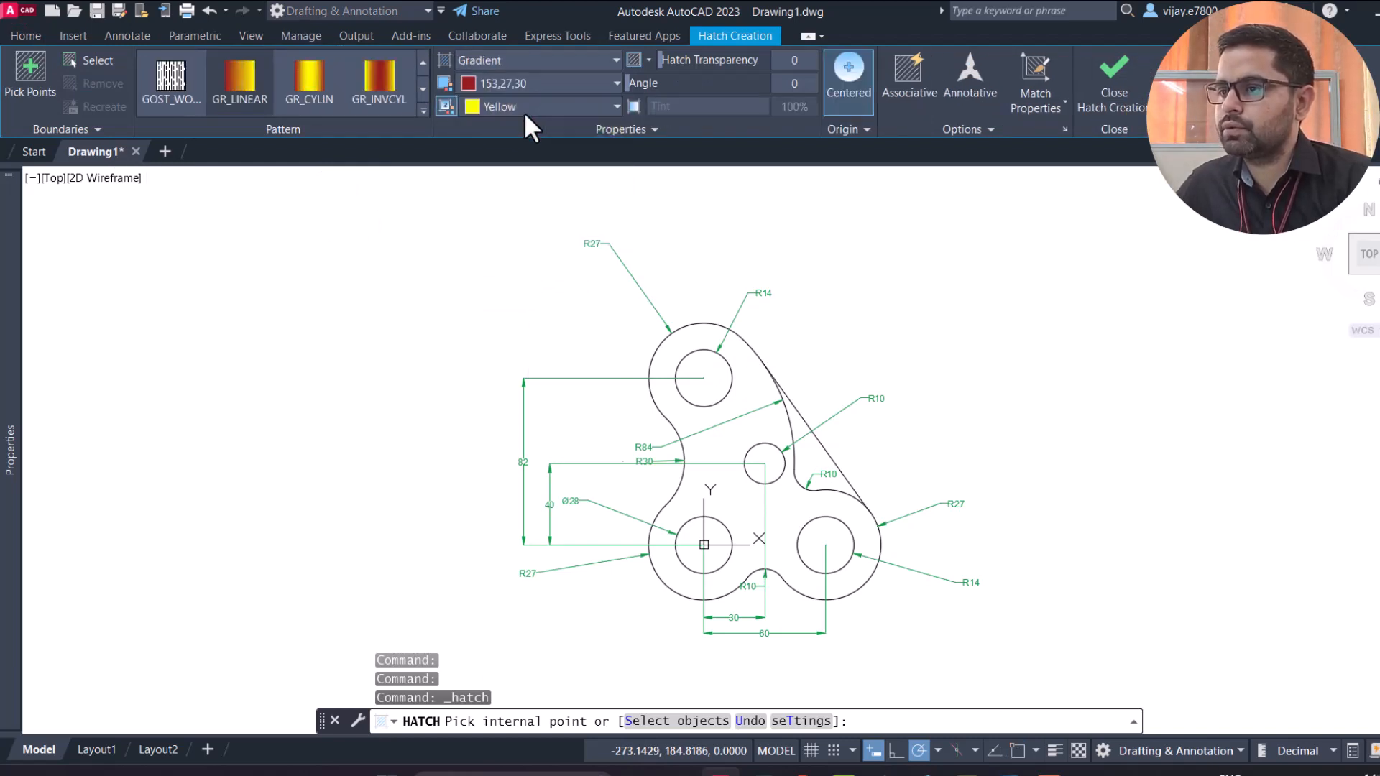
{"action": "left_click", "coordinate": [524, 112]}
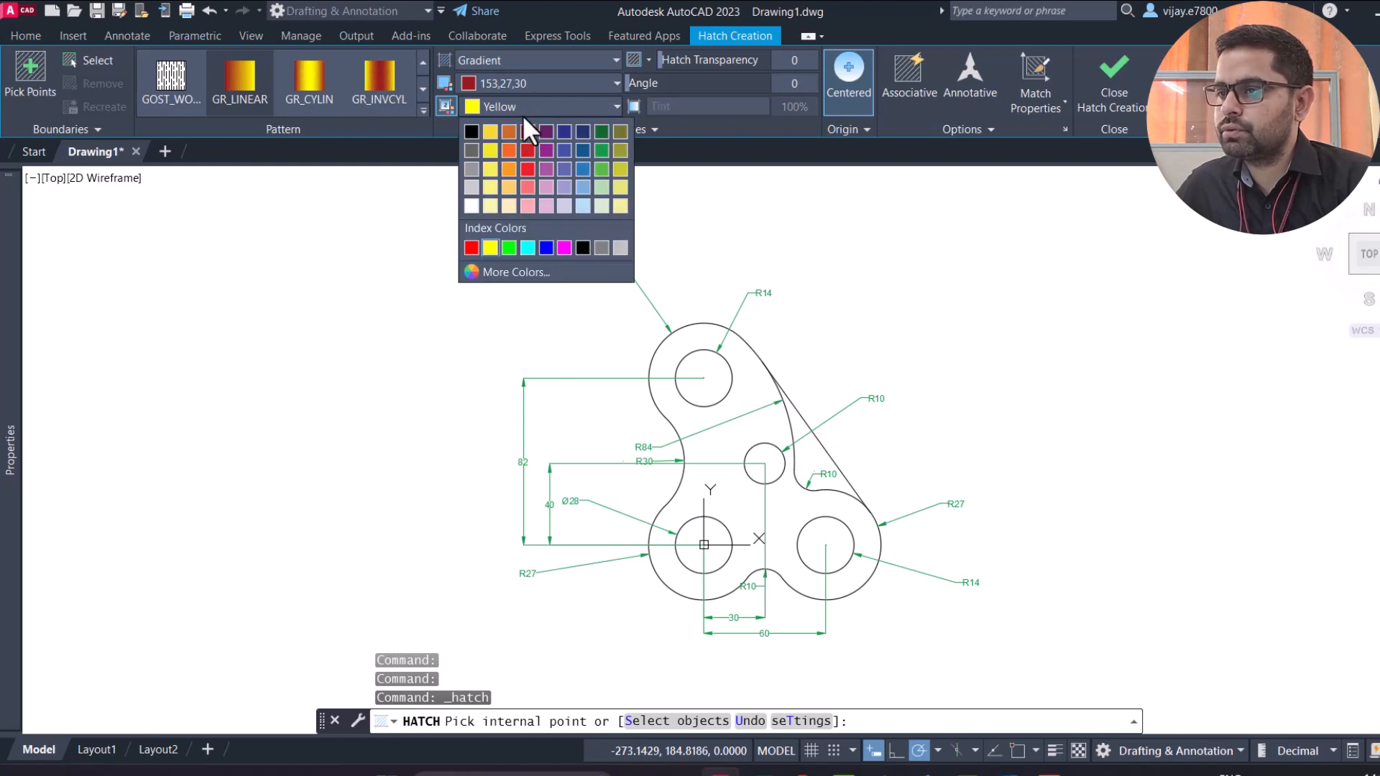
{"action": "left_click", "coordinate": [616, 187]}
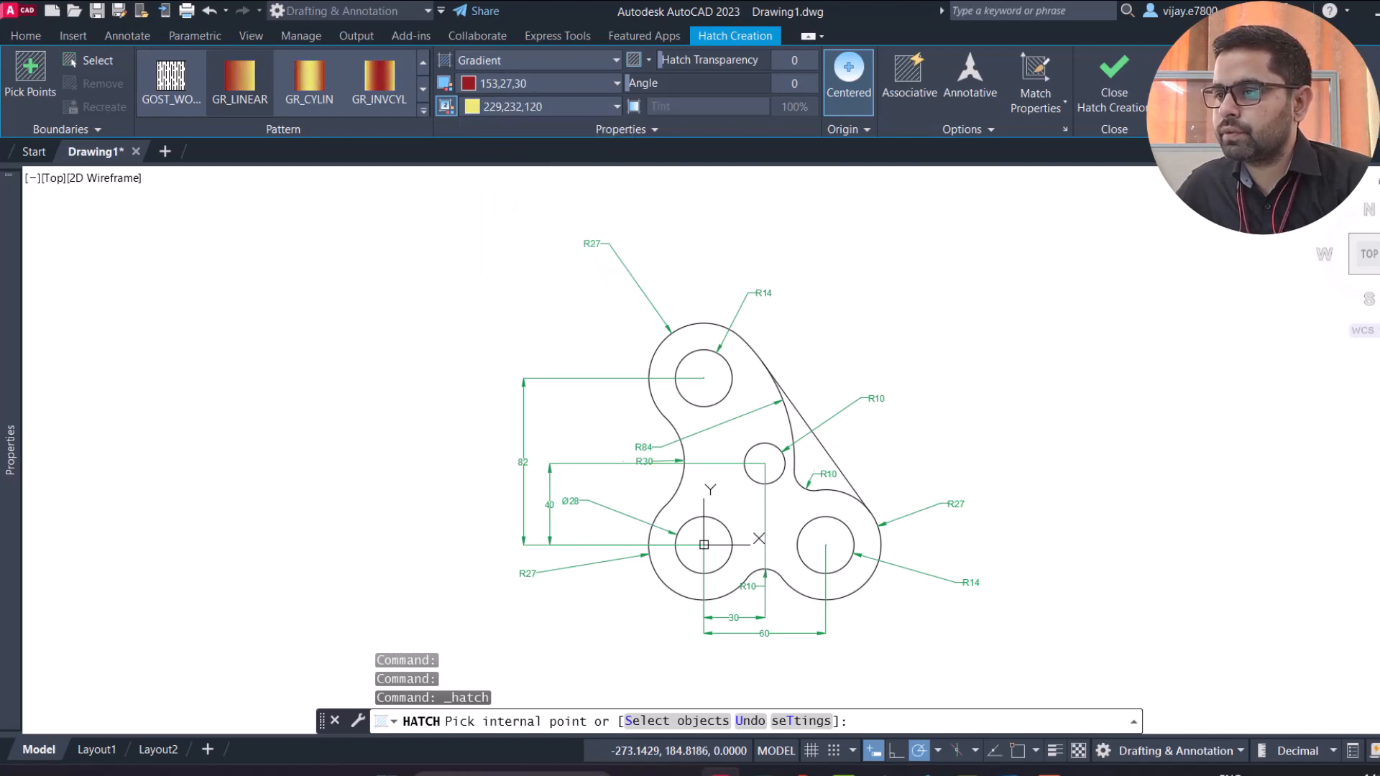
{"action": "left_click", "coordinate": [726, 451]}
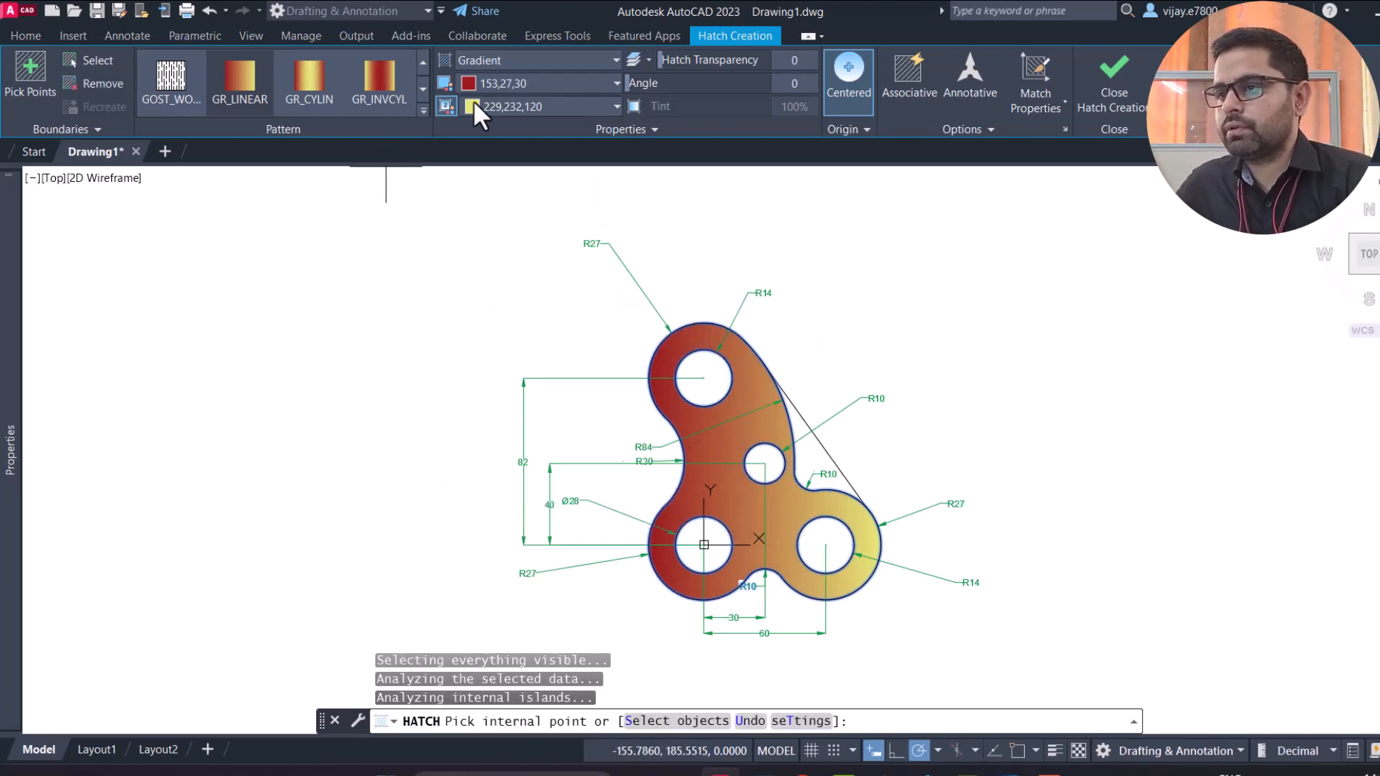
Step: Set the plate gradient's first colour to red 205,32,39 and finish the hatch
{"action": "left_click", "coordinate": [502, 84]}
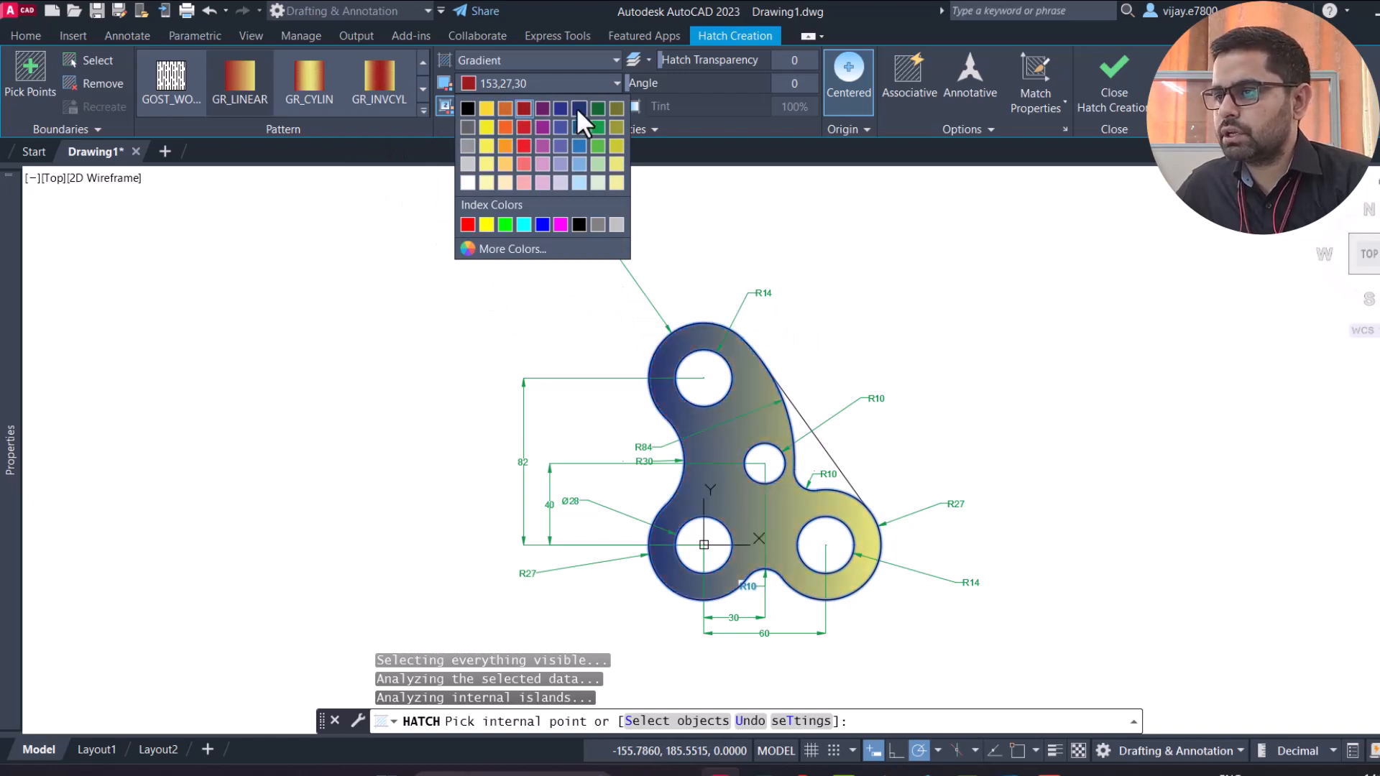
{"action": "left_click", "coordinate": [527, 121]}
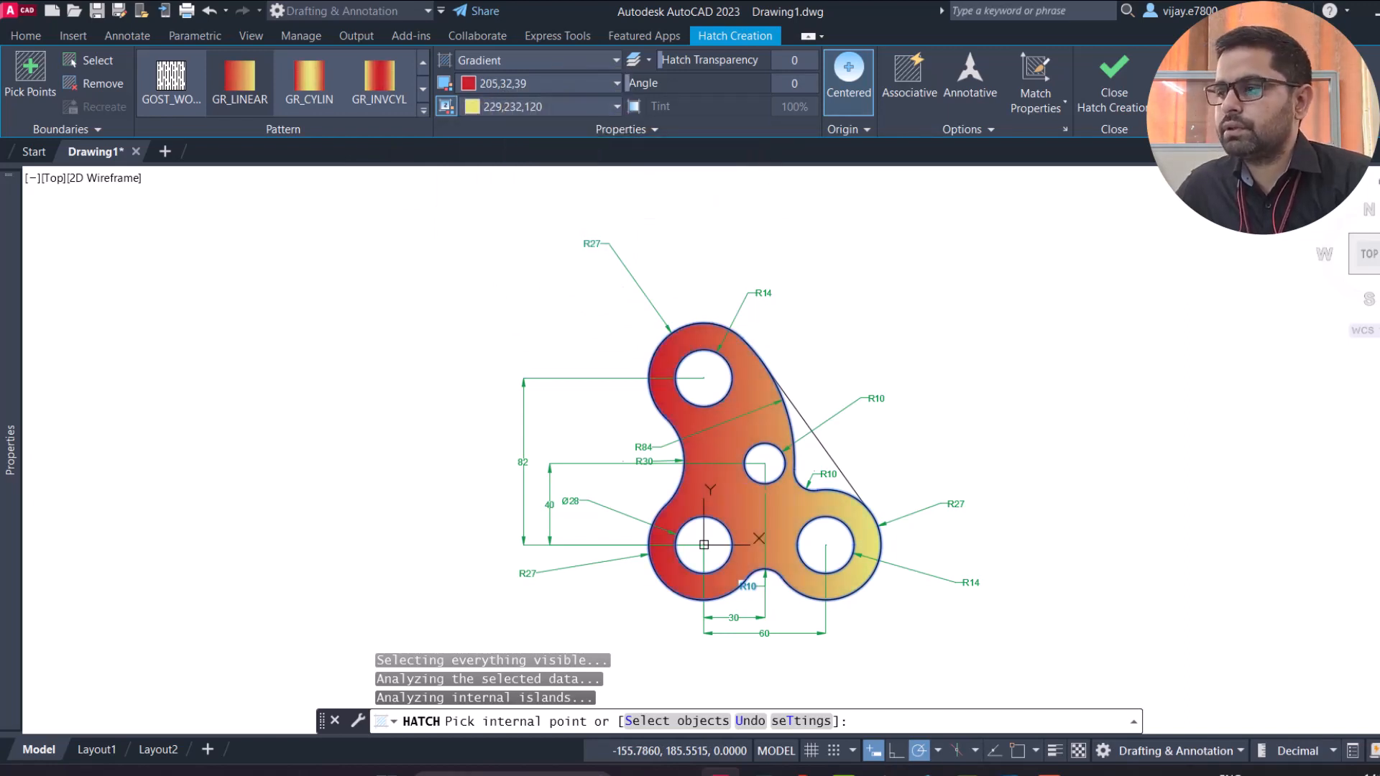
{"action": "left_click", "coordinate": [1117, 70]}
{"action": "scroll", "coordinate": [843, 486], "scroll_direction": "up", "scroll_amount": 2}
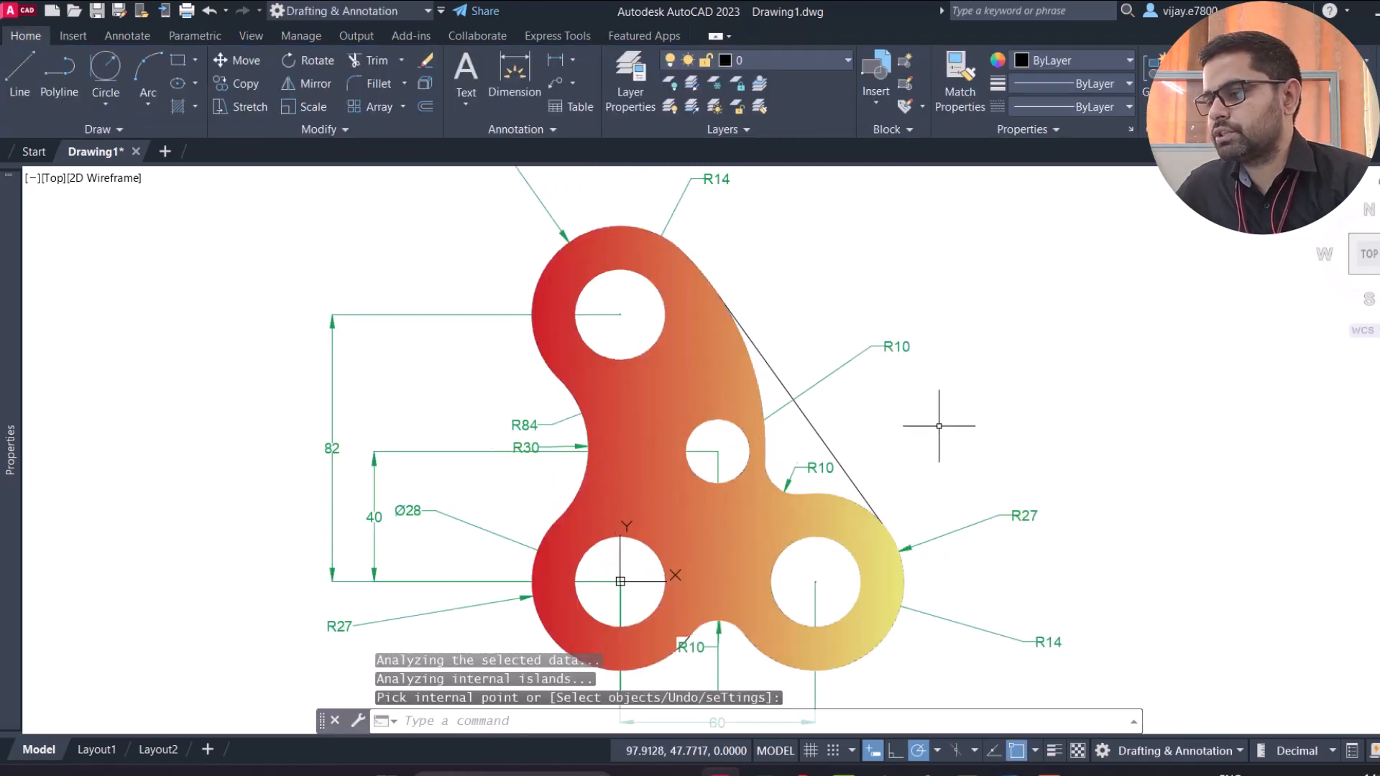
{"action": "scroll", "coordinate": [939, 425], "scroll_direction": "up", "scroll_amount": 2}
{"action": "scroll", "coordinate": [754, 385], "scroll_direction": "down", "scroll_amount": 2}
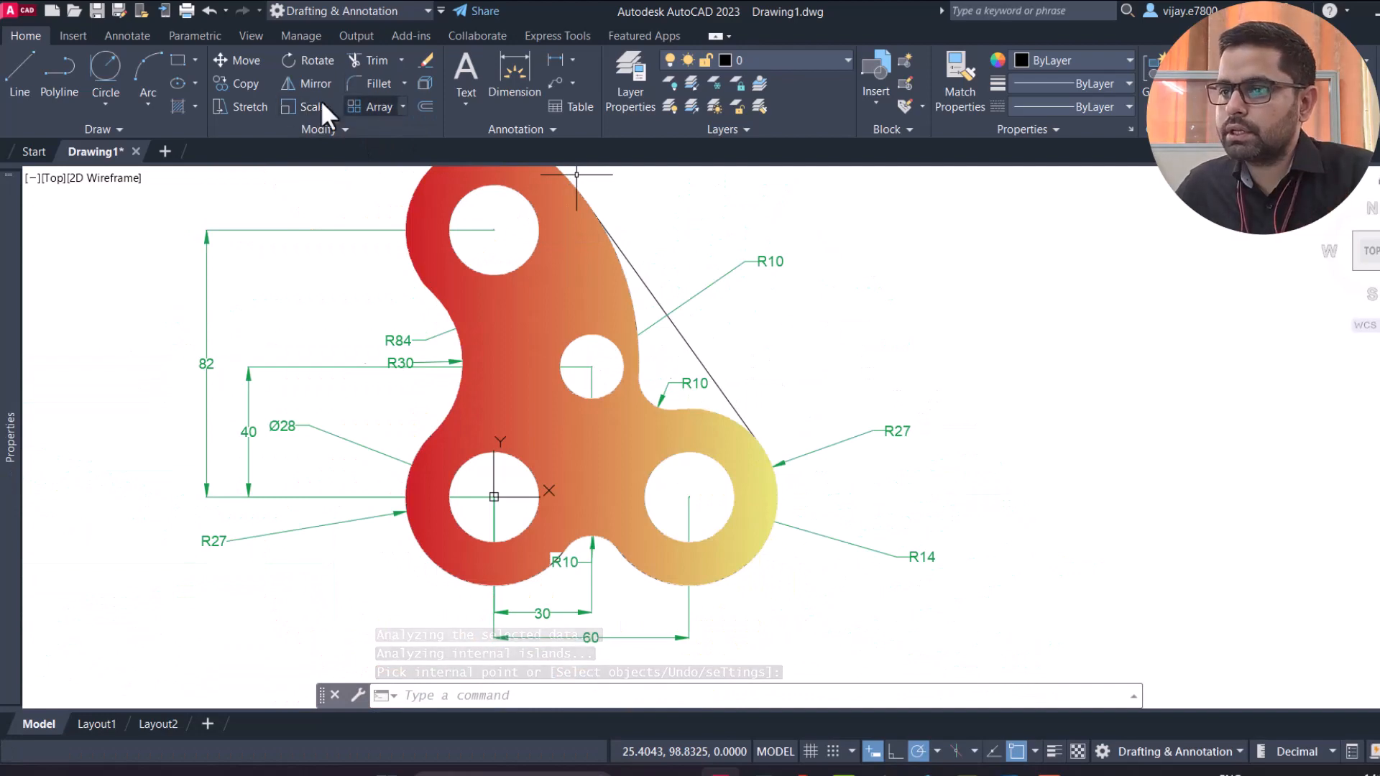
Step: Hatch the region between the plate's outer edge and the sloping tangent line with a solid fill in orange 242,103,34
{"action": "left_click", "coordinate": [176, 106]}
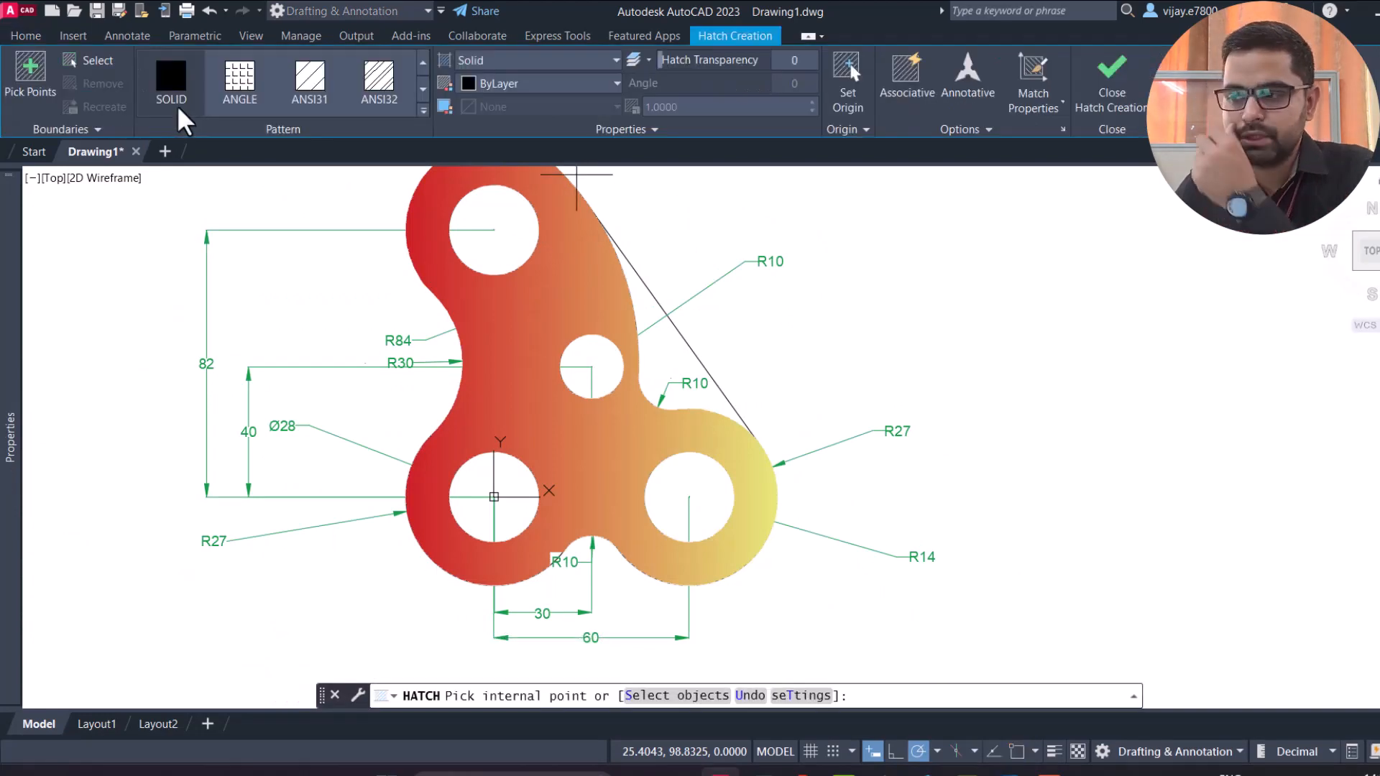
{"action": "left_click", "coordinate": [588, 65]}
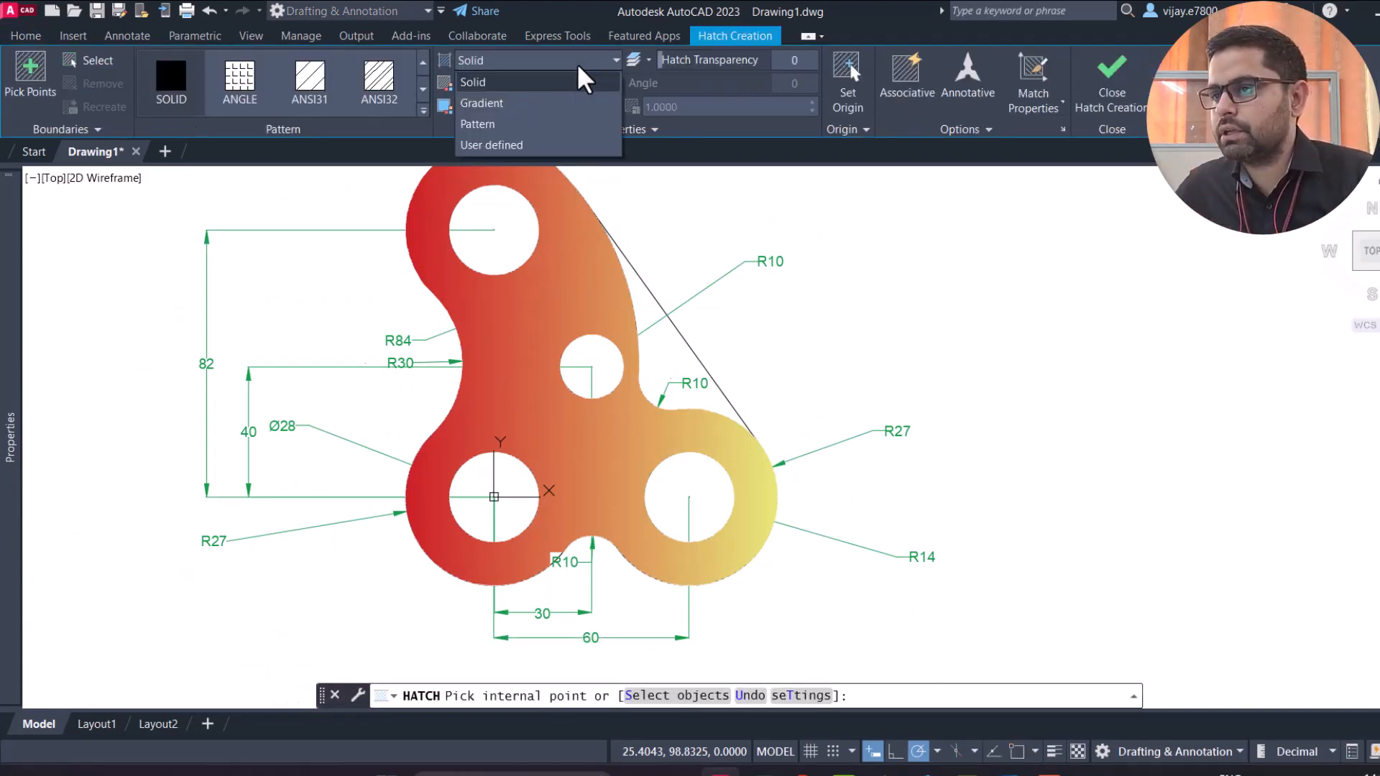
{"action": "left_click", "coordinate": [571, 82]}
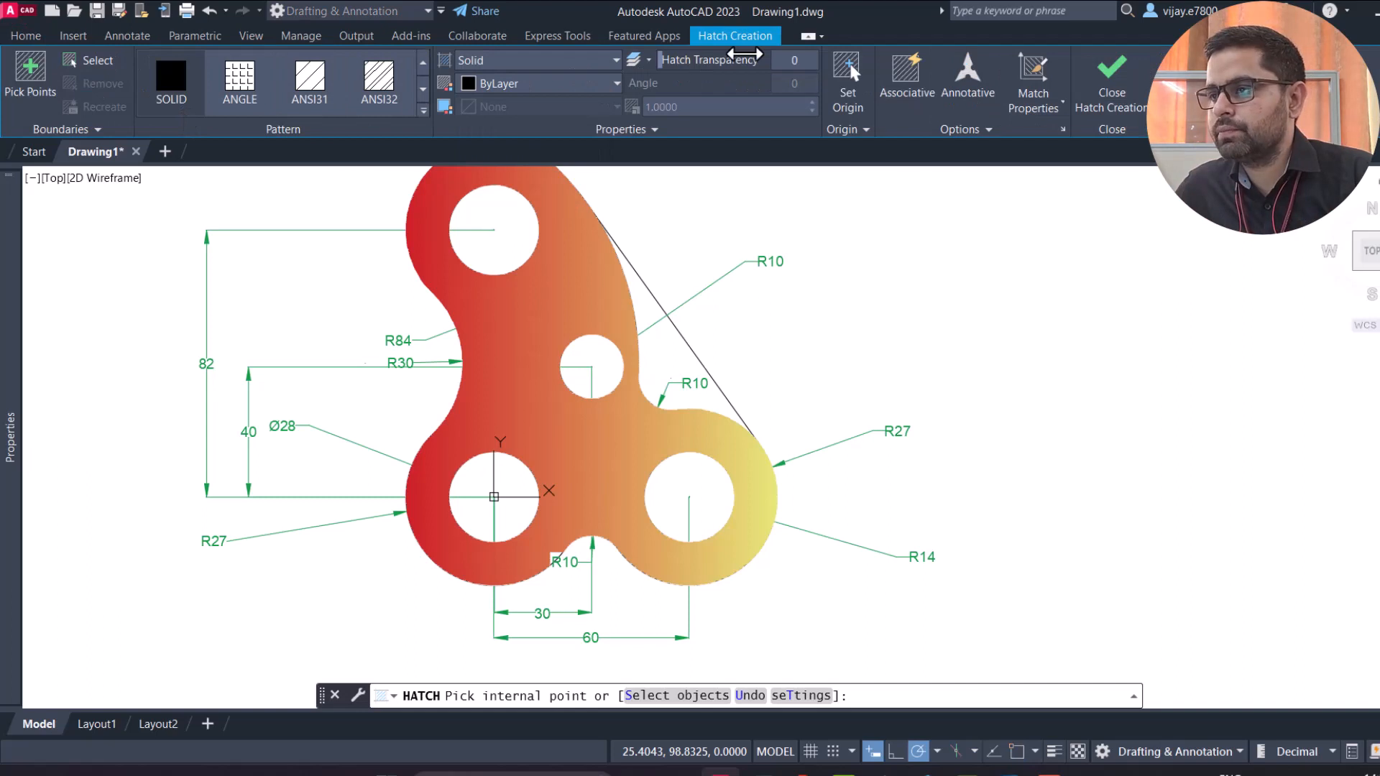
{"action": "left_click", "coordinate": [543, 84]}
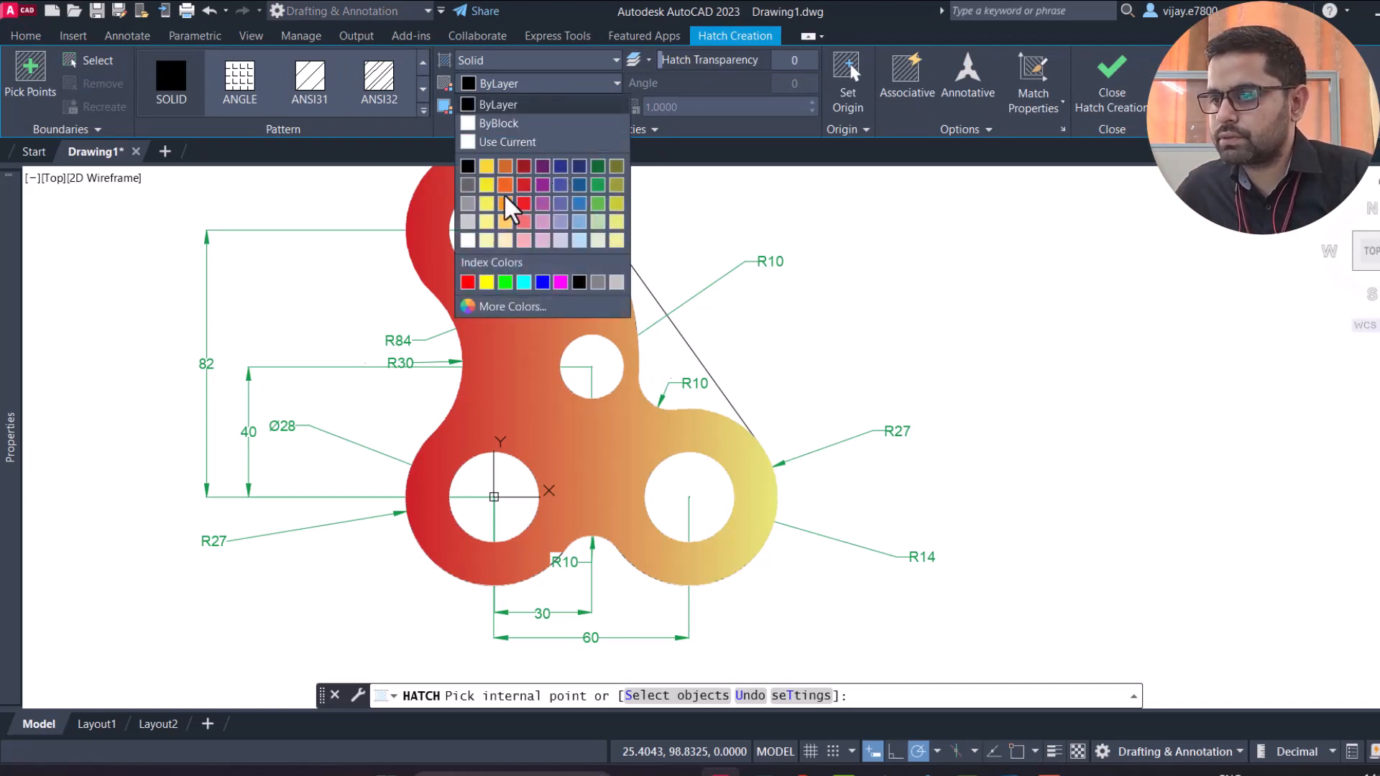
{"action": "left_click", "coordinate": [598, 205]}
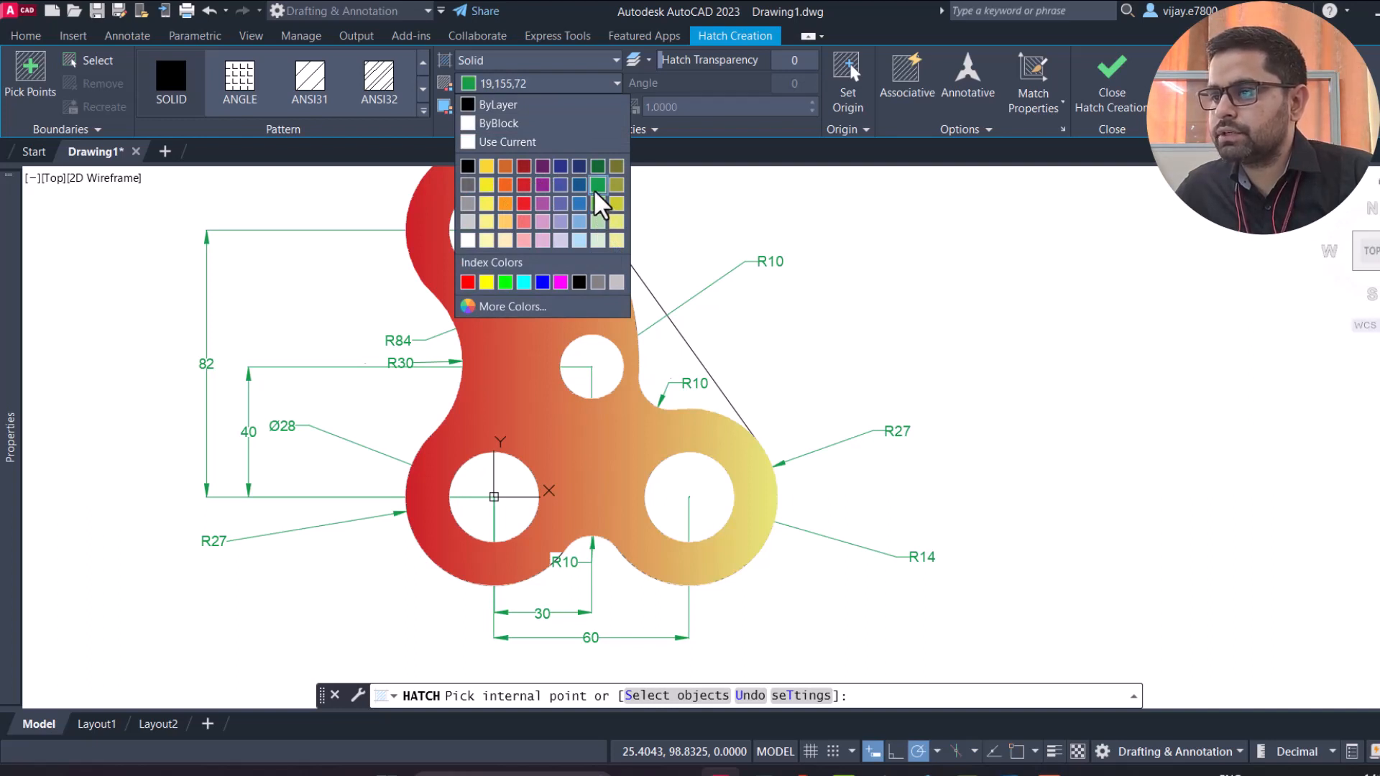
{"action": "left_click", "coordinate": [508, 187]}
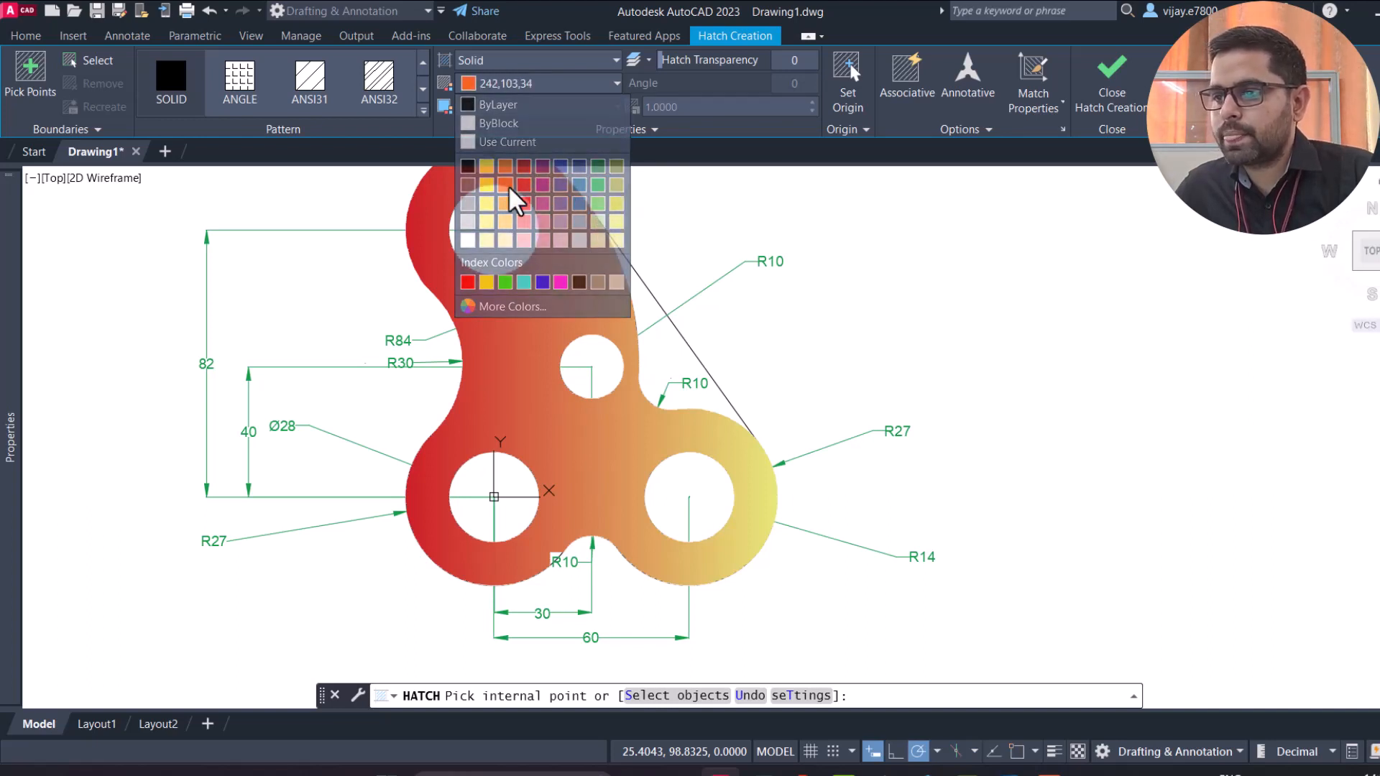
{"action": "left_click", "coordinate": [668, 339]}
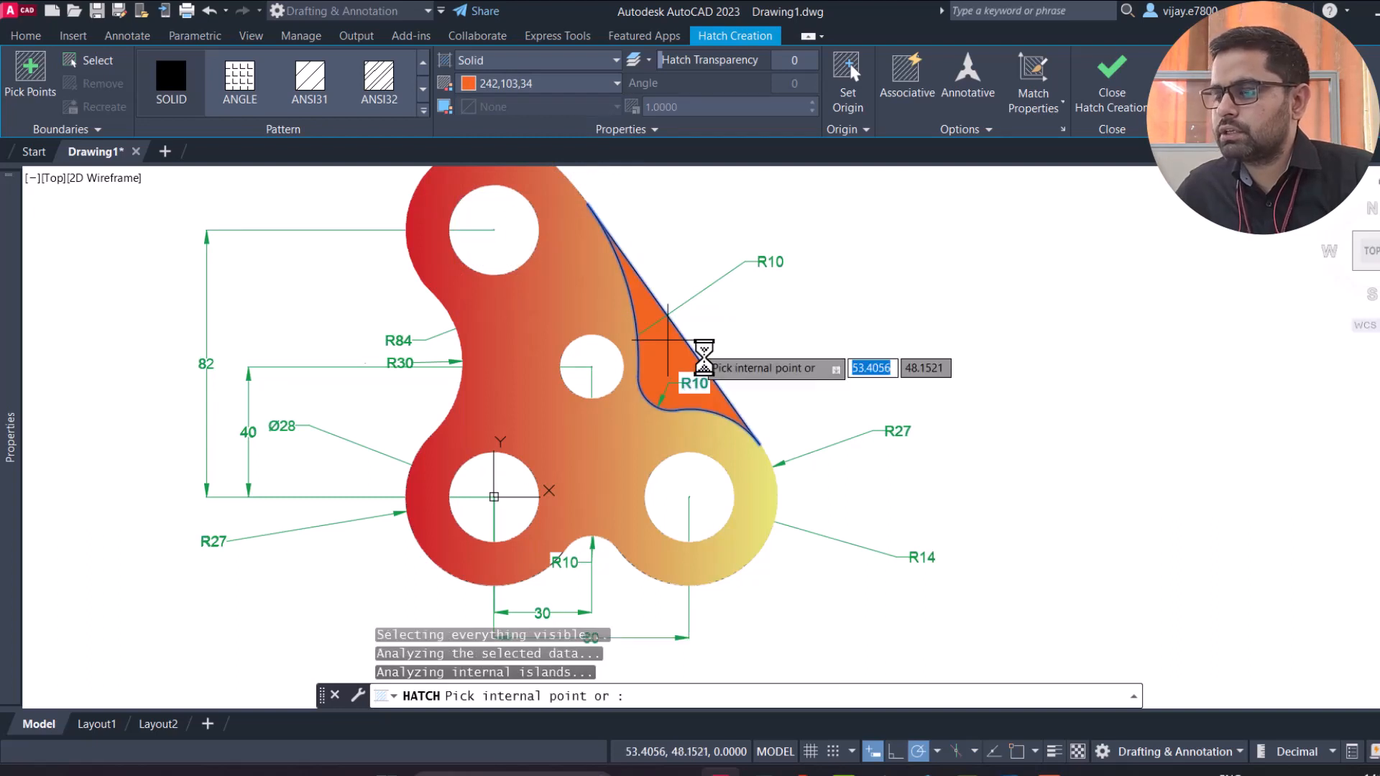
Step: Change the solid hatch beside the tangent line to light blue and finish the hatch
{"action": "left_click", "coordinate": [563, 82]}
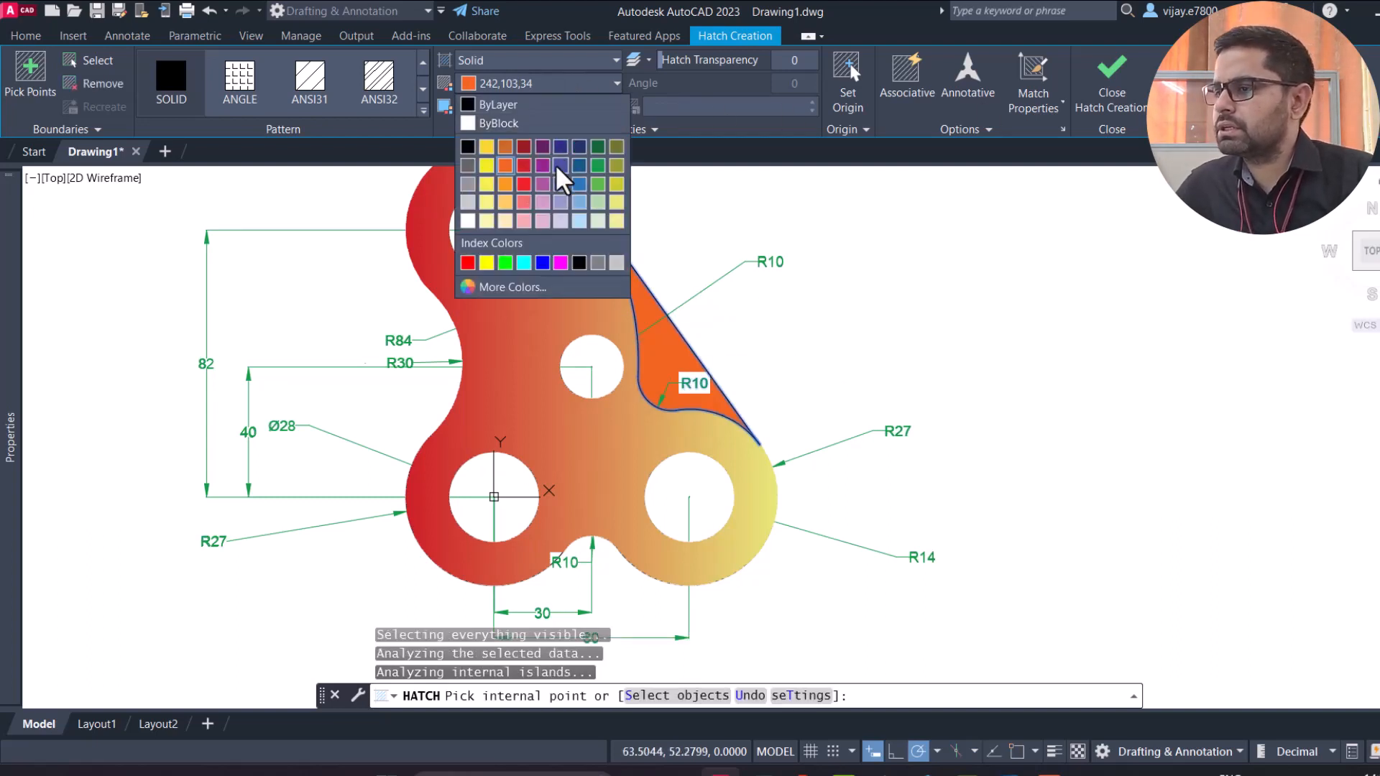
{"action": "left_click", "coordinate": [580, 202]}
{"action": "left_click", "coordinate": [1126, 91]}
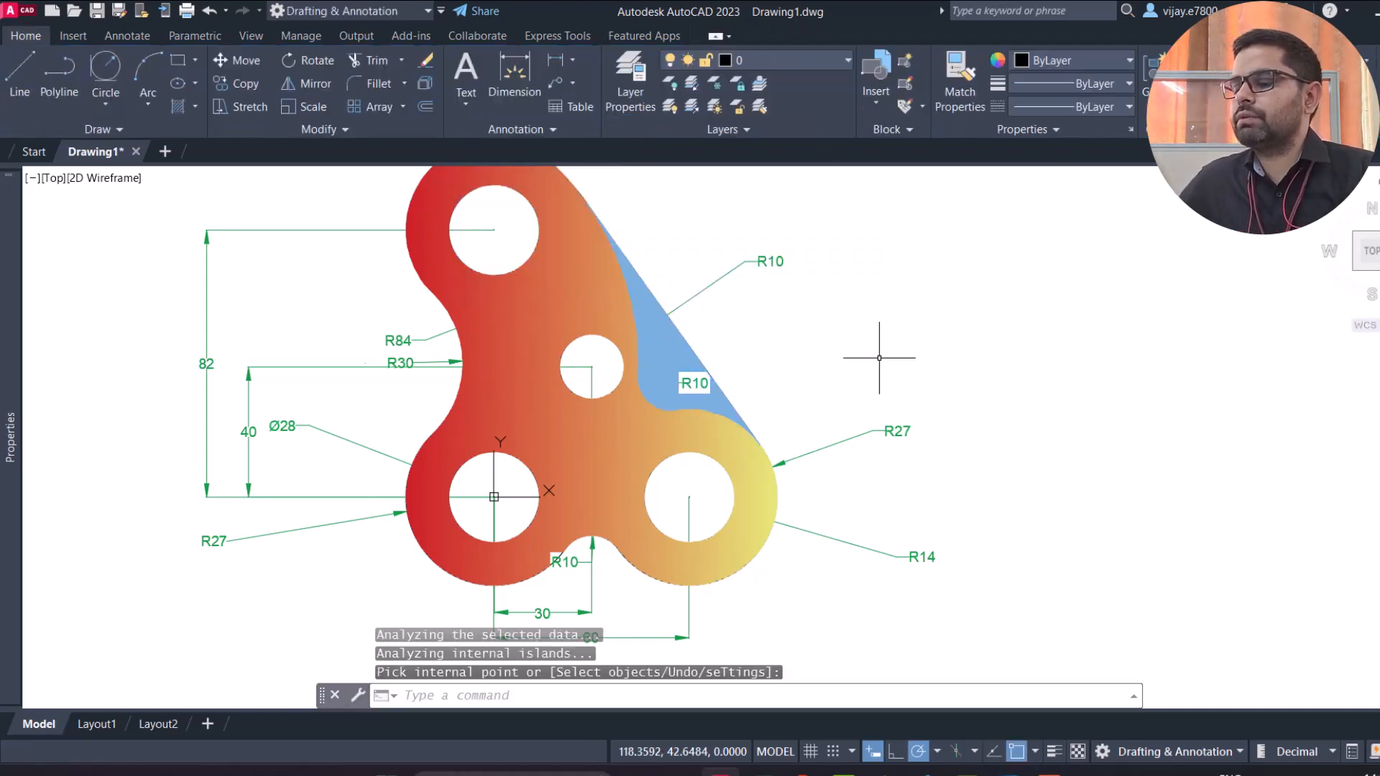
{"action": "scroll", "coordinate": [874, 353], "scroll_direction": "down", "scroll_amount": 1}
{"action": "middle_click_drag", "start_coordinate": [818, 349], "coordinate": [836, 428]}
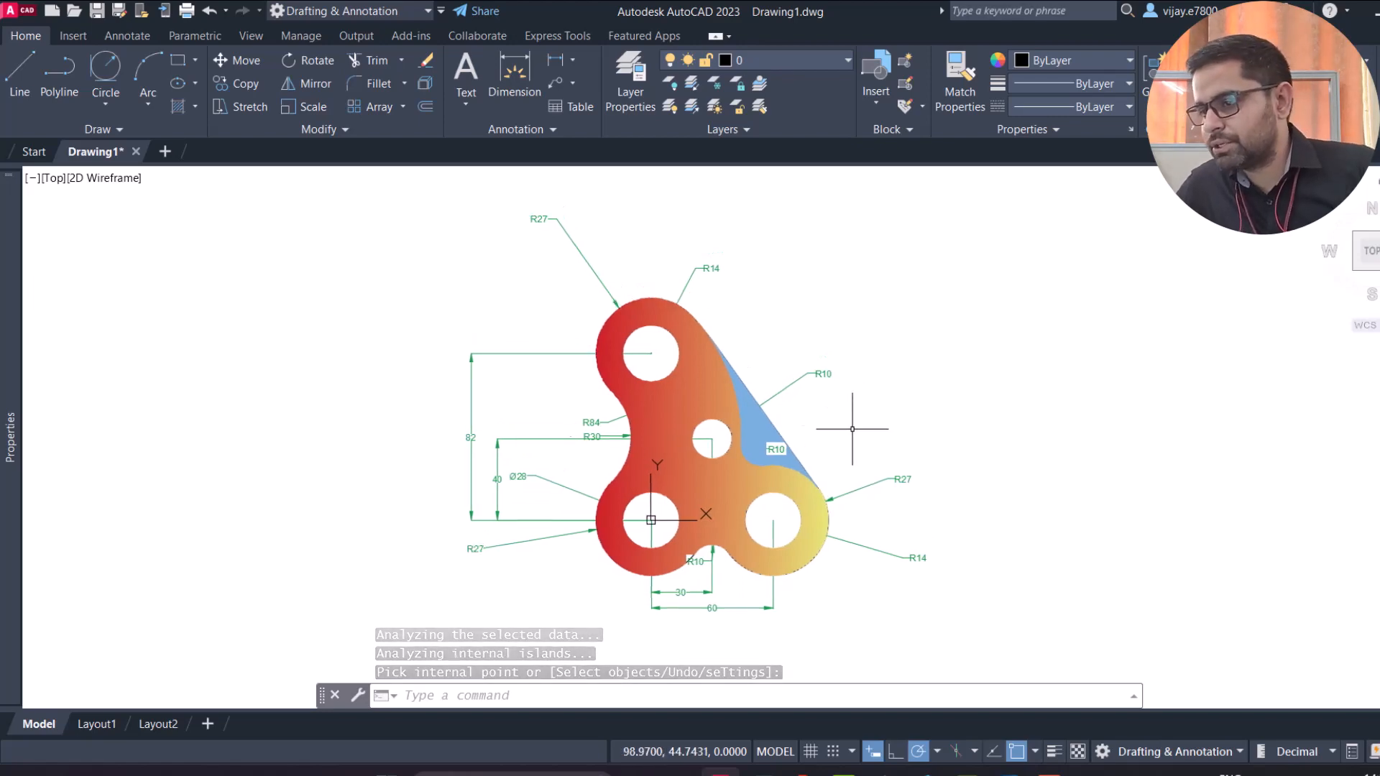
{"action": "scroll", "coordinate": [709, 558], "scroll_direction": "up", "scroll_amount": 2}
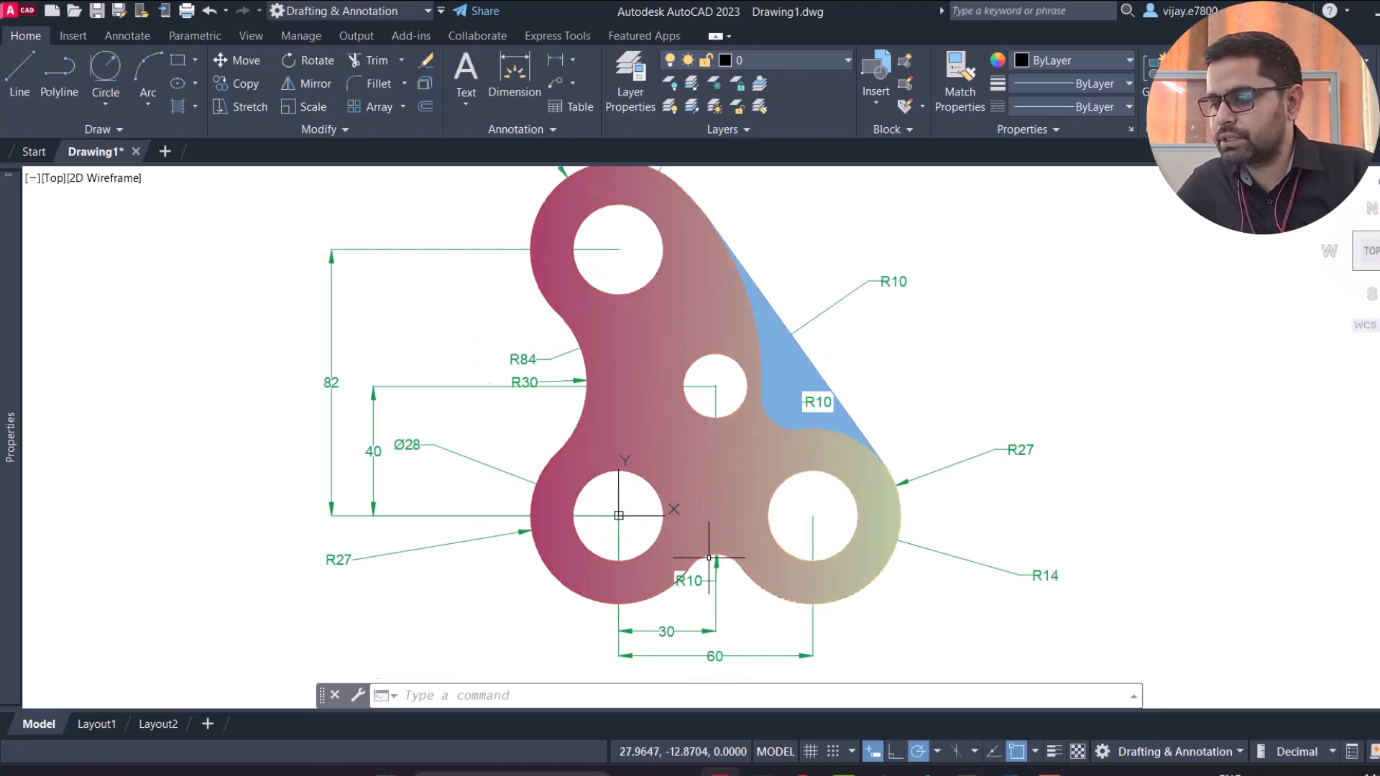
{"action": "middle_click_drag", "start_coordinate": [745, 607], "coordinate": [632, 486]}
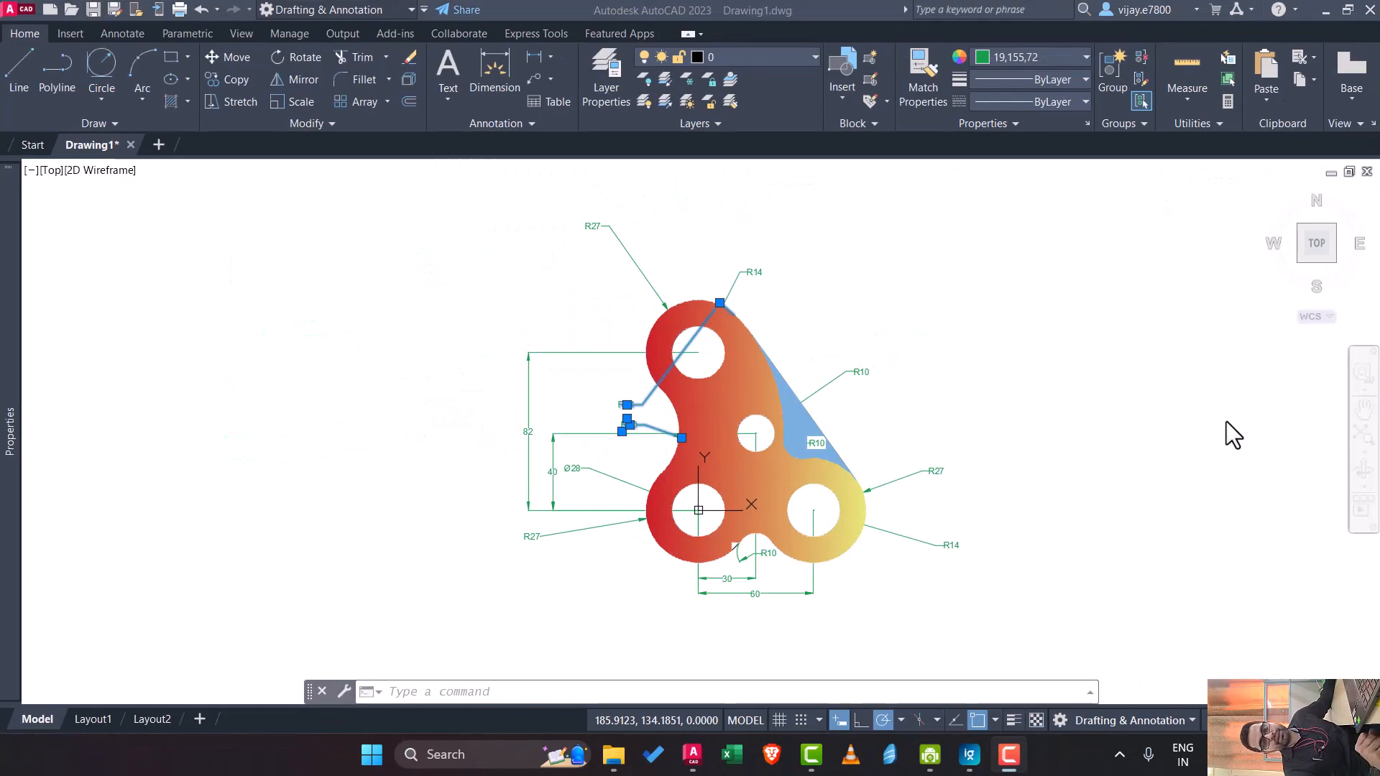